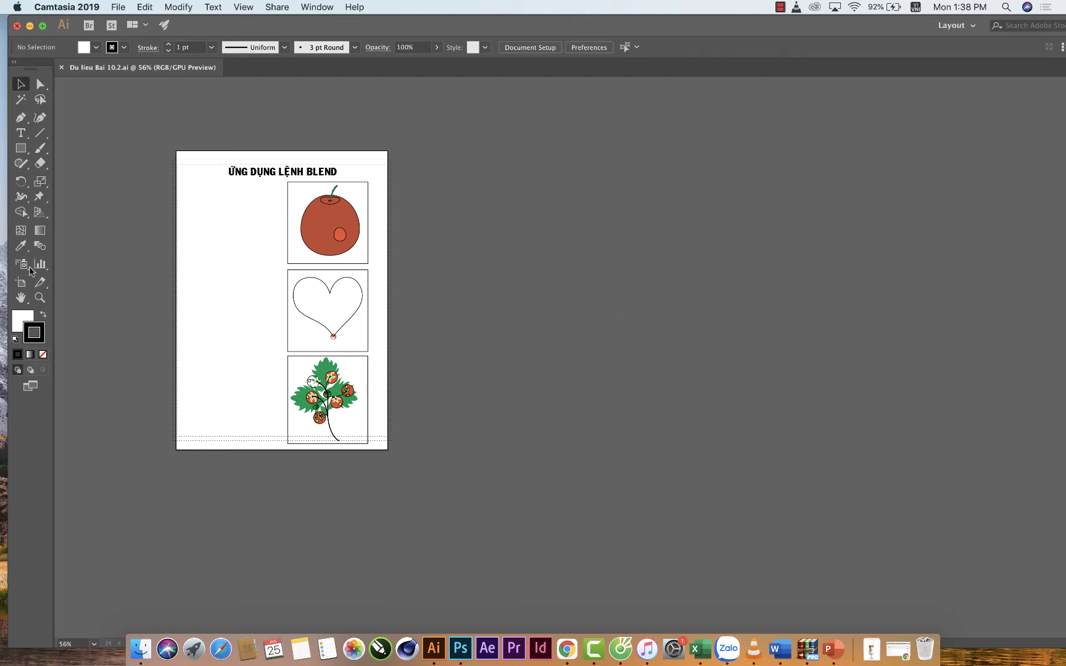
Bring Illustrator forward and zoom the view to 150% on the apple illustration
{"action": "left_click", "coordinate": [35, 295]}
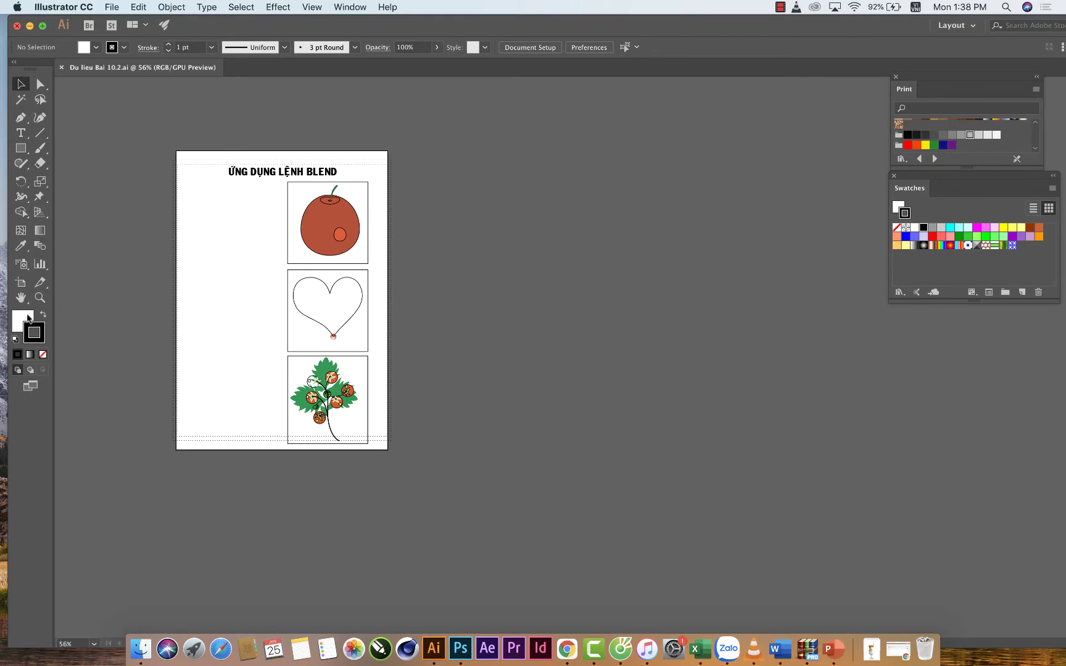
{"action": "left_click", "coordinate": [39, 298]}
{"action": "left_click", "coordinate": [270, 255]}
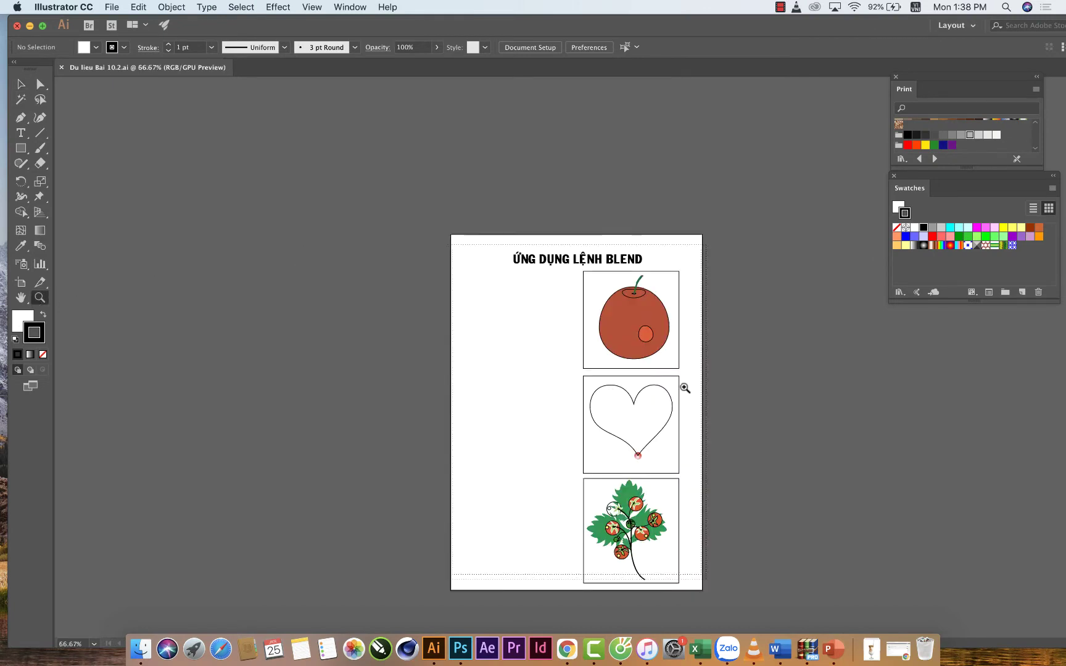
{"action": "left_click", "coordinate": [685, 388]}
{"action": "left_click", "coordinate": [529, 336]}
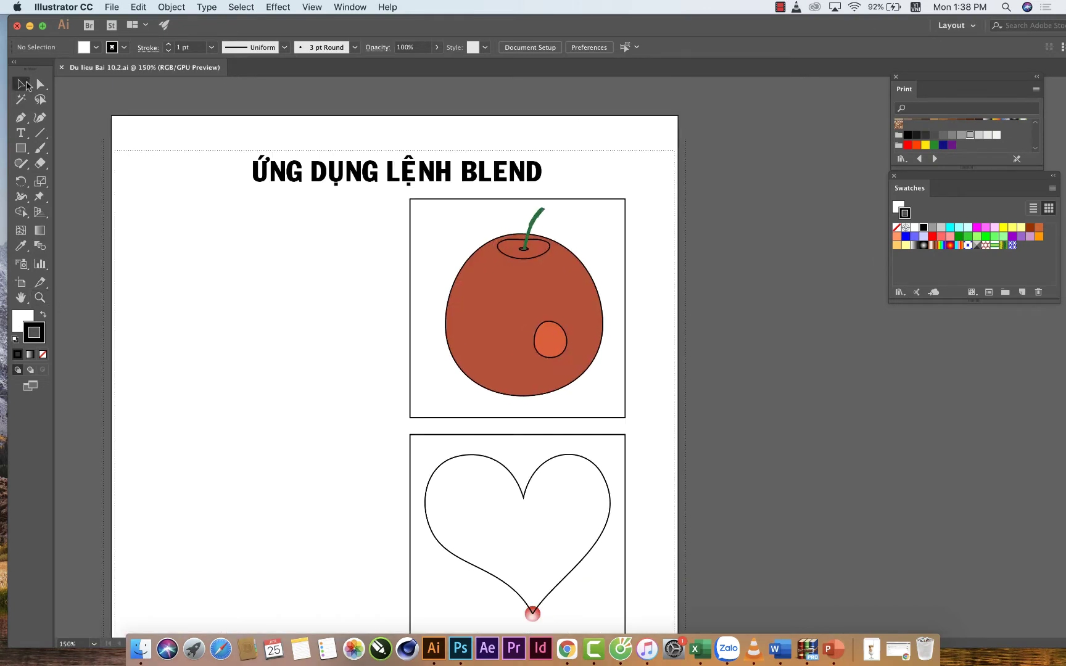
Select the apple body and its highlight ellipse, then deselect everything
{"action": "left_click", "coordinate": [475, 322]}
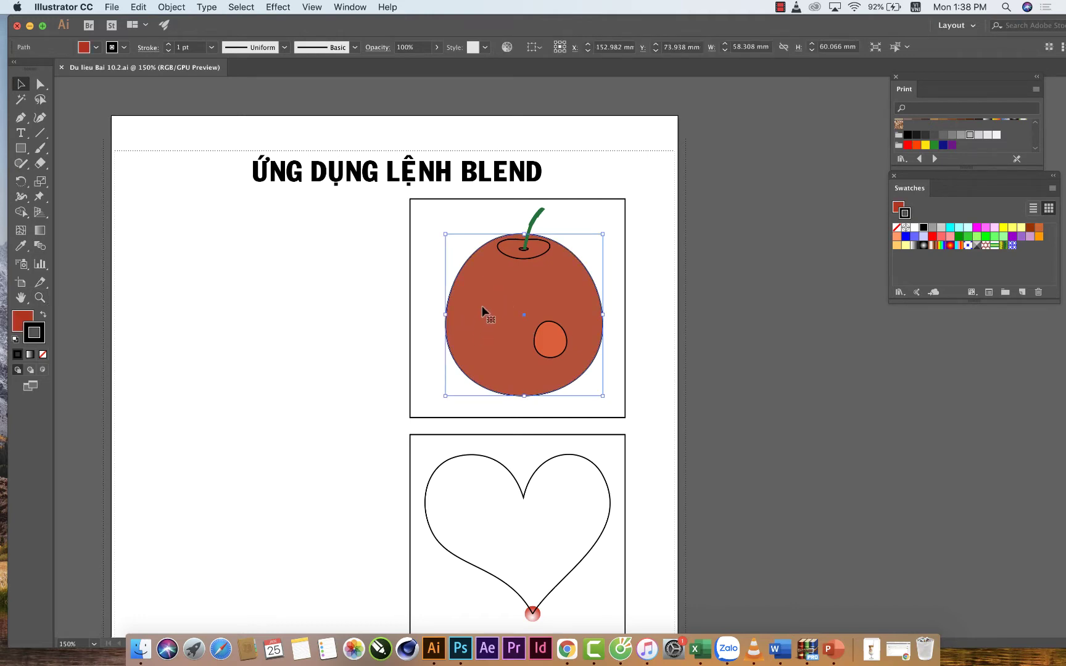
{"action": "left_click", "coordinate": [557, 344]}
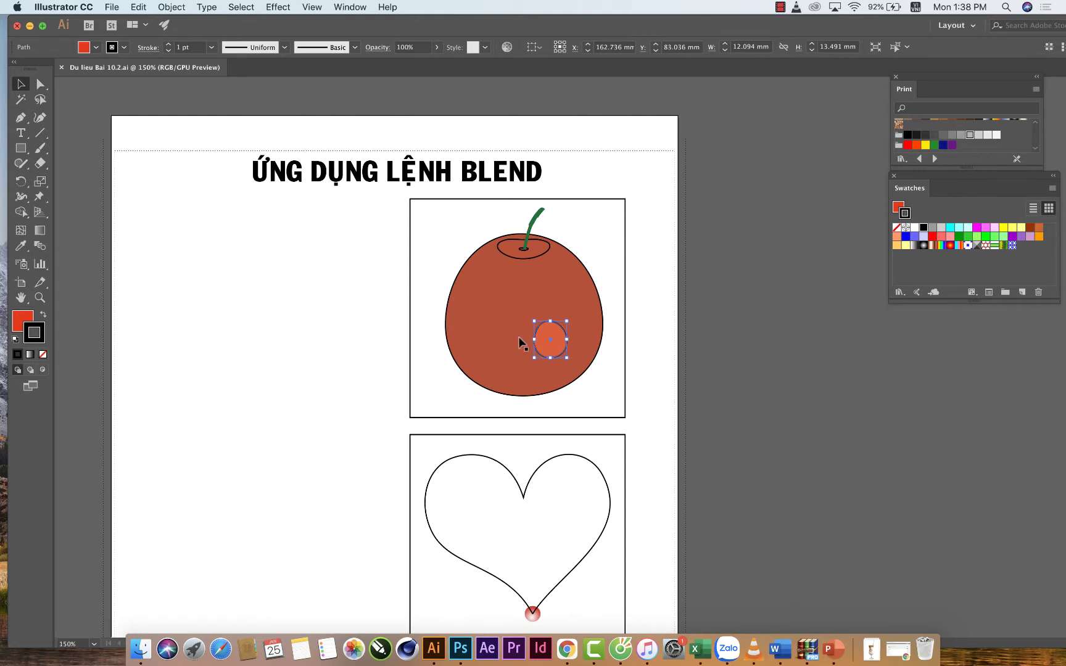
{"action": "left_click", "coordinate": [302, 327]}
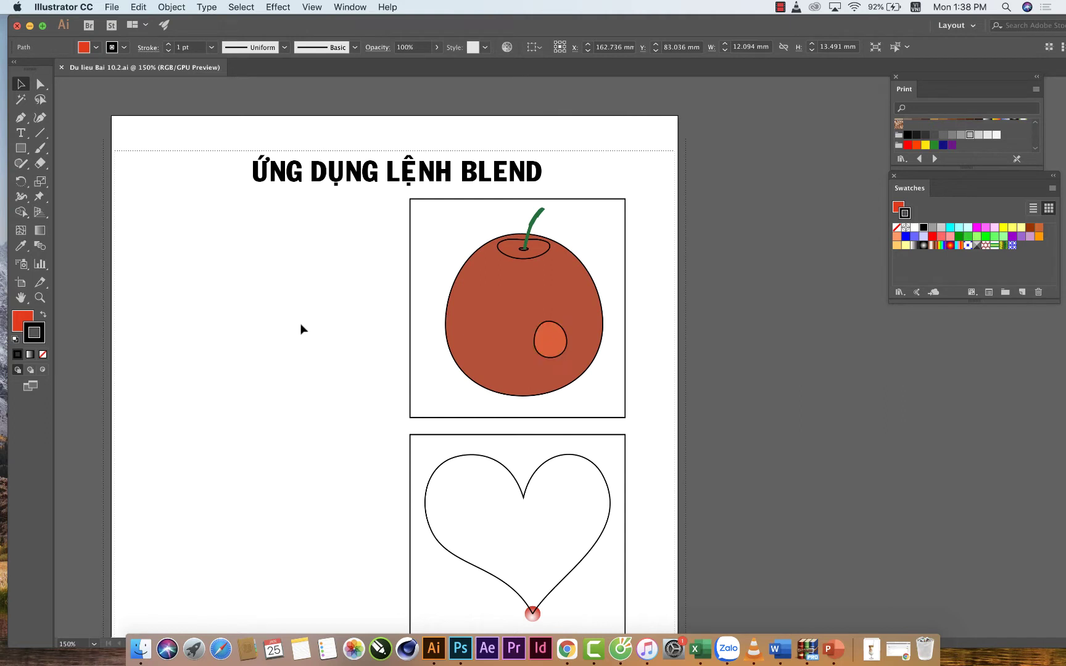
Blend the highlight ellipse with the apple body using the Blend tool, then open Blend Options
{"action": "left_click", "coordinate": [546, 352]}
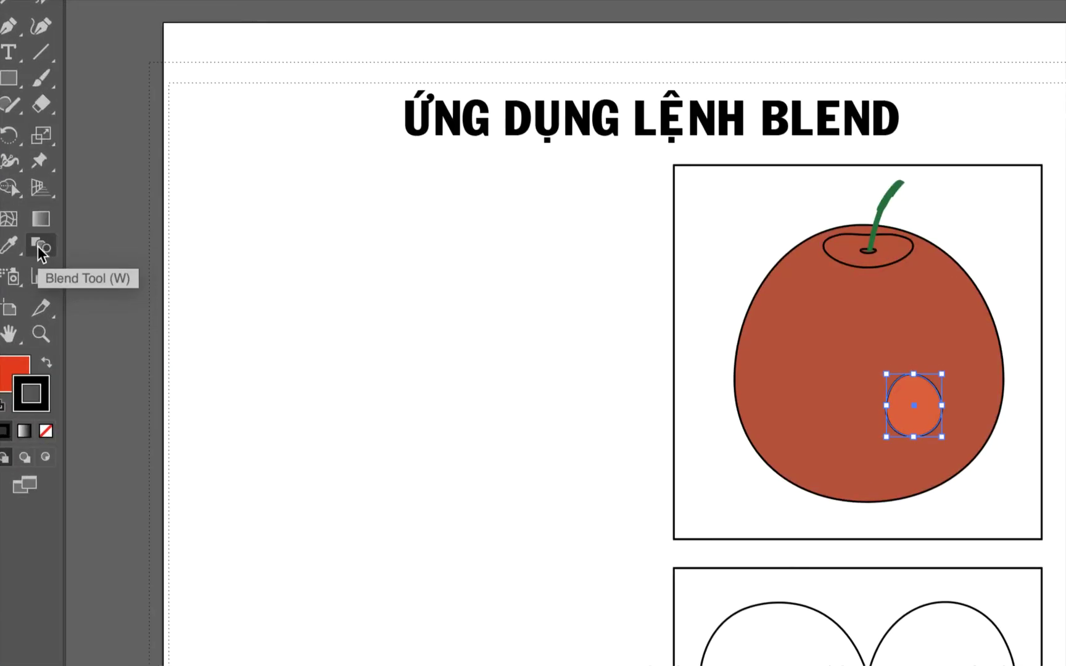
{"action": "left_click", "coordinate": [38, 246]}
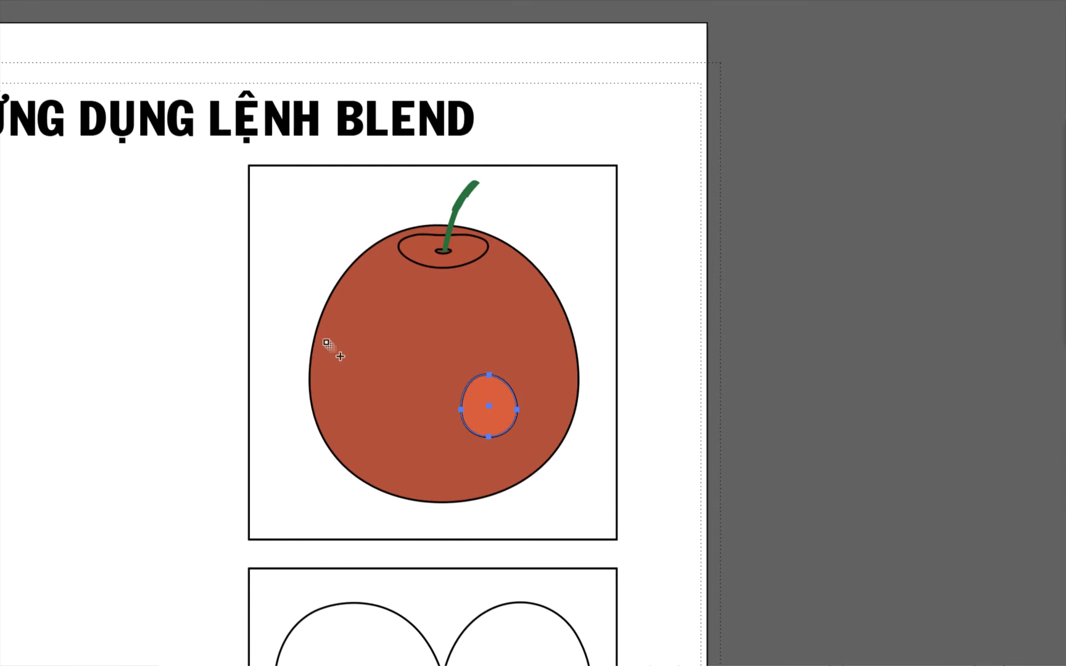
{"action": "left_click", "coordinate": [315, 341]}
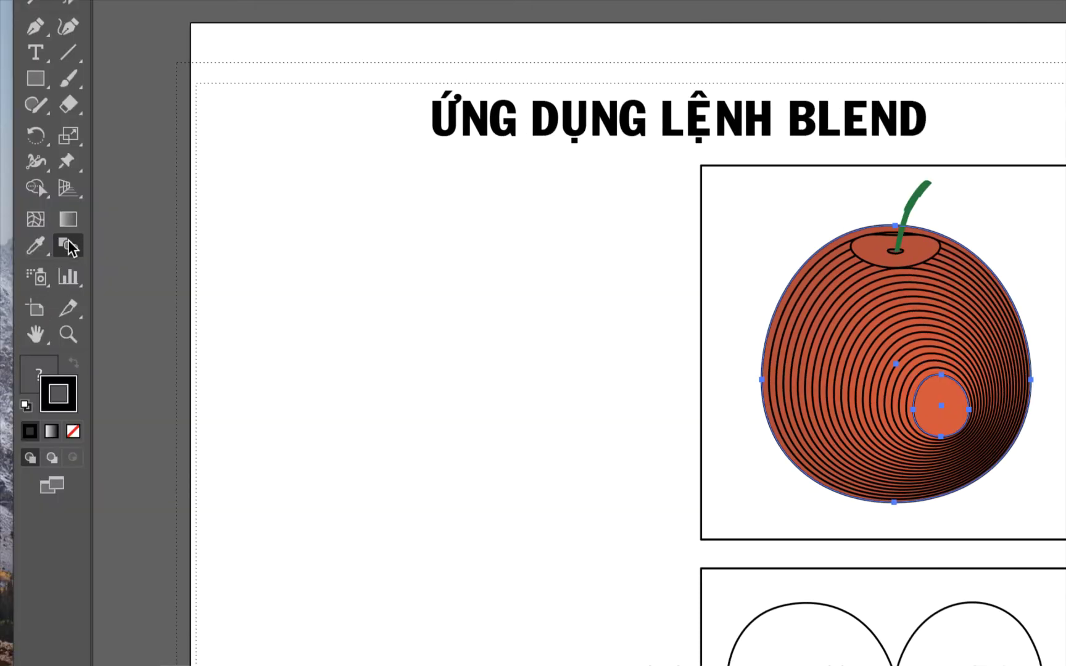
{"action": "double_click", "coordinate": [68, 246]}
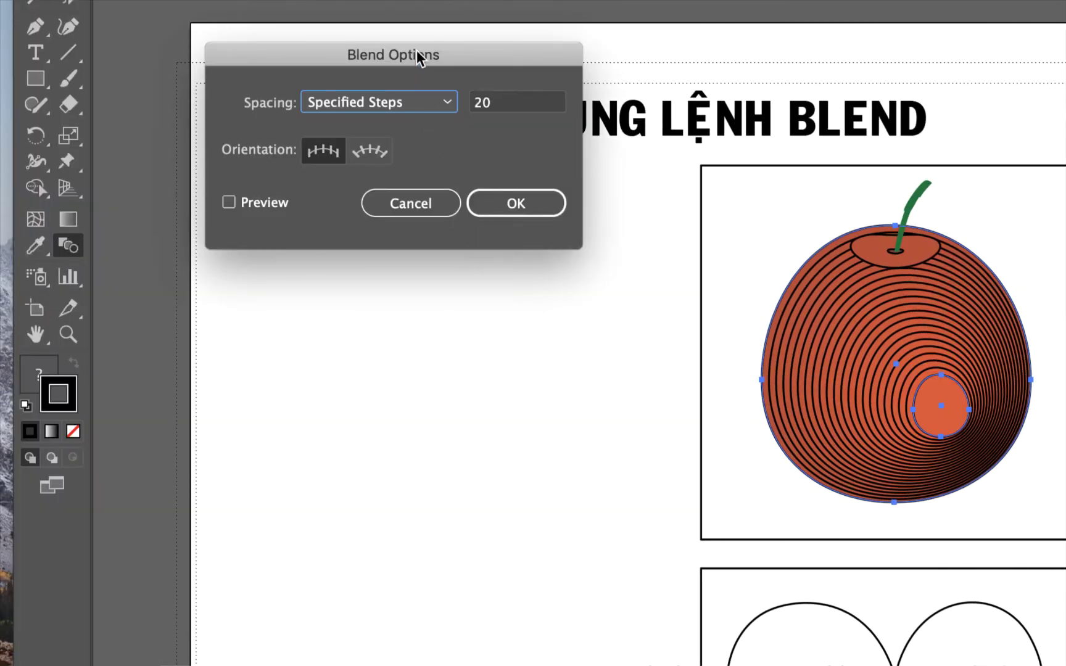
{"action": "left_click_drag", "start_coordinate": [417, 54], "coordinate": [392, 205]}
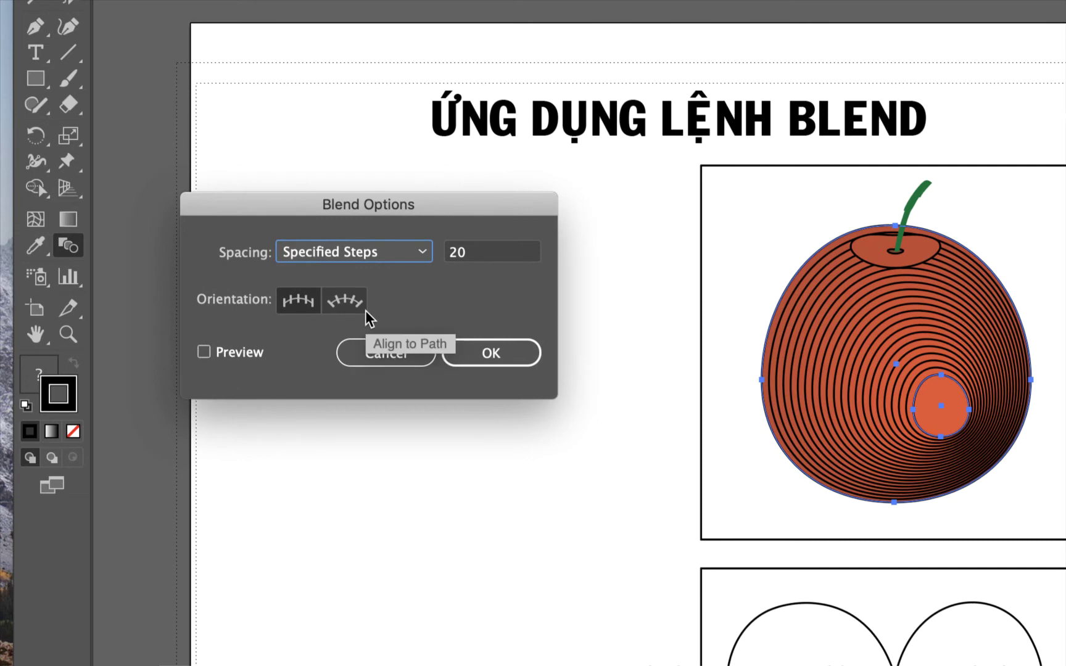
{"action": "left_click", "coordinate": [380, 352]}
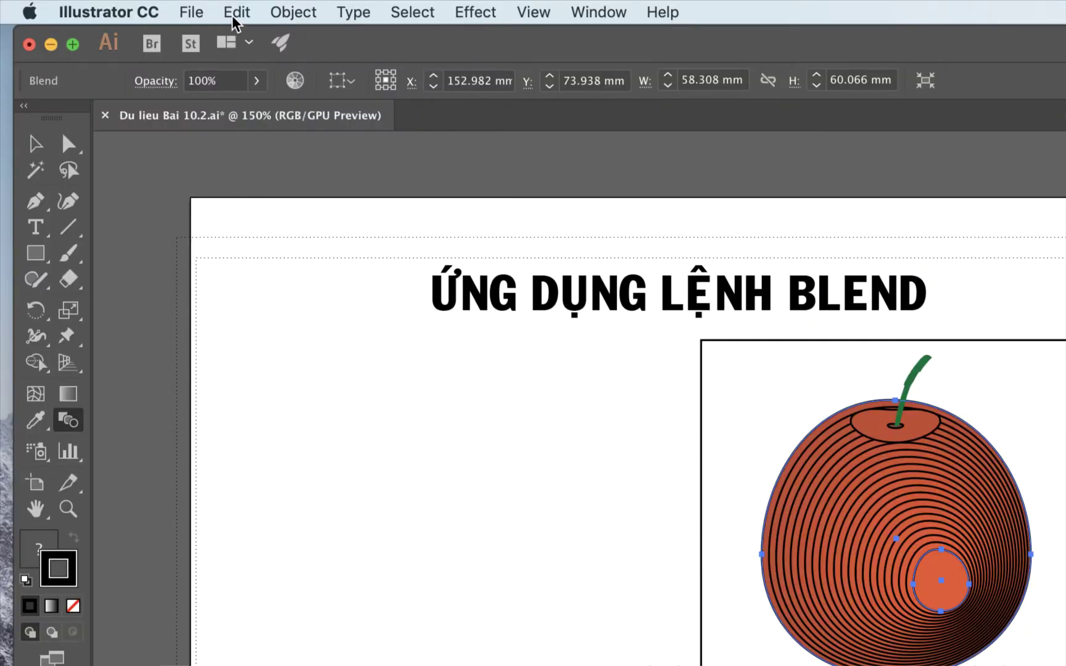
{"action": "left_click", "coordinate": [236, 13]}
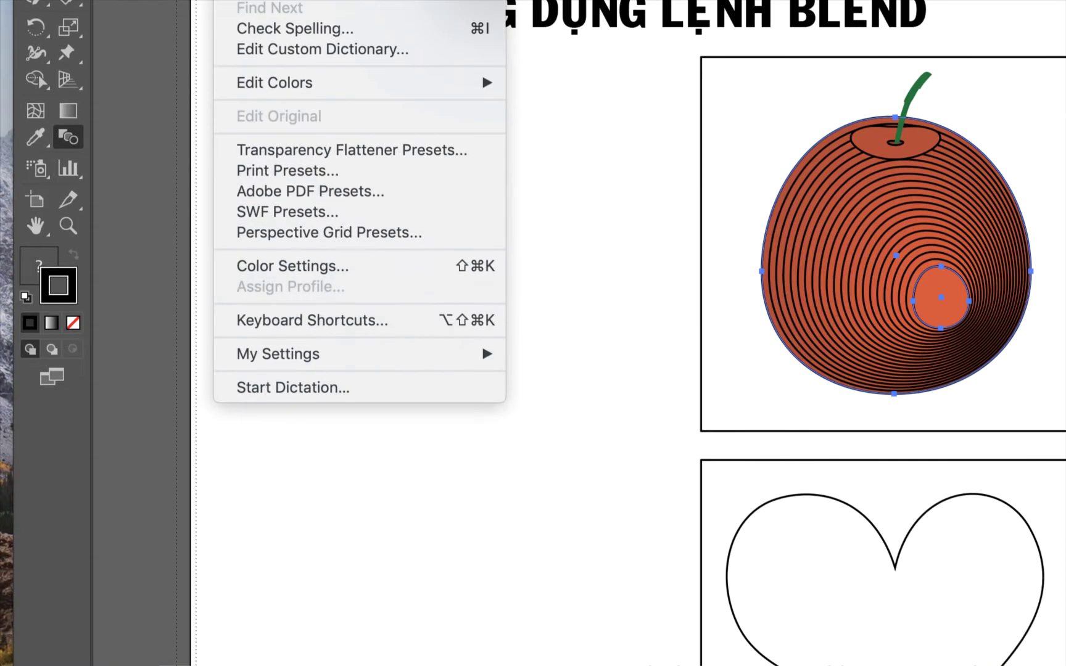
{"action": "mouse_move", "coordinate": [293, 11]}
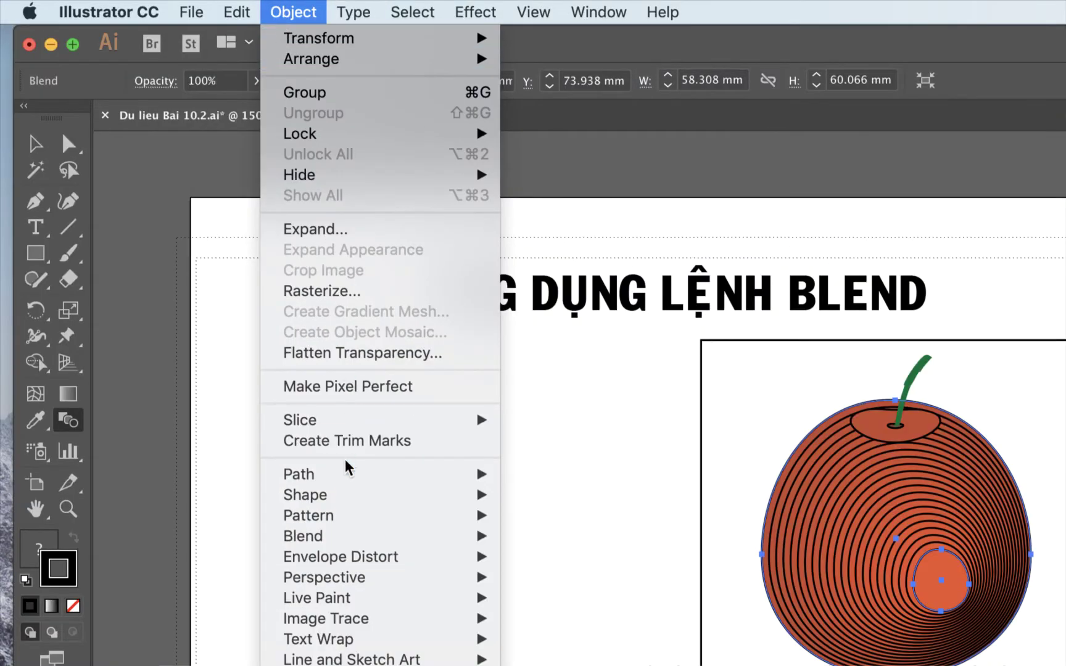
{"action": "mouse_move", "coordinate": [303, 409]}
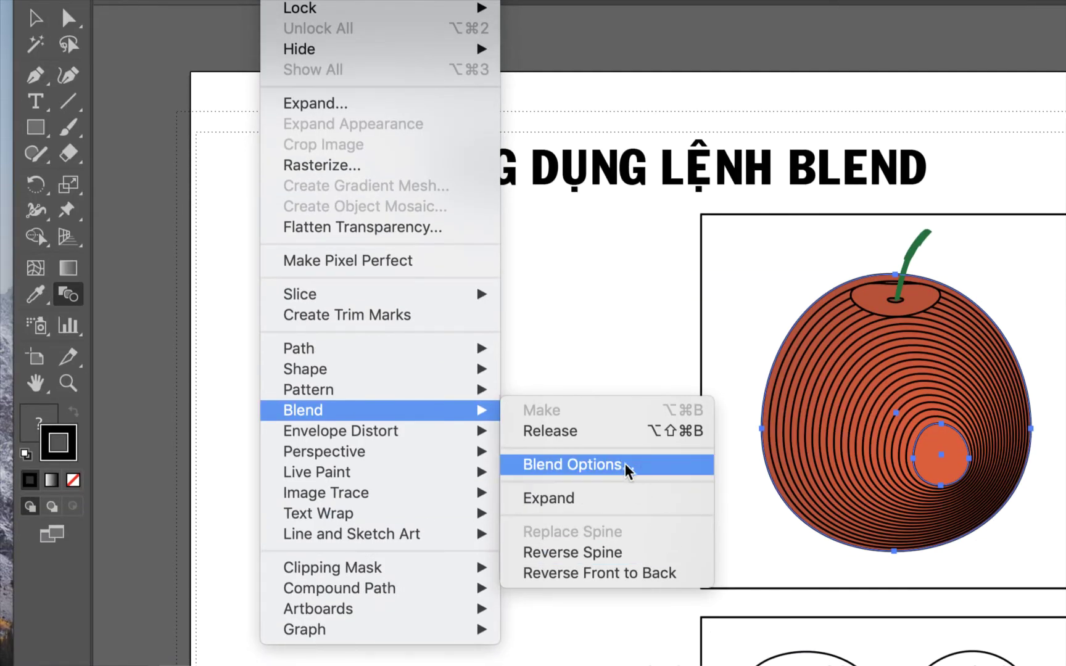
{"action": "left_click", "coordinate": [580, 467]}
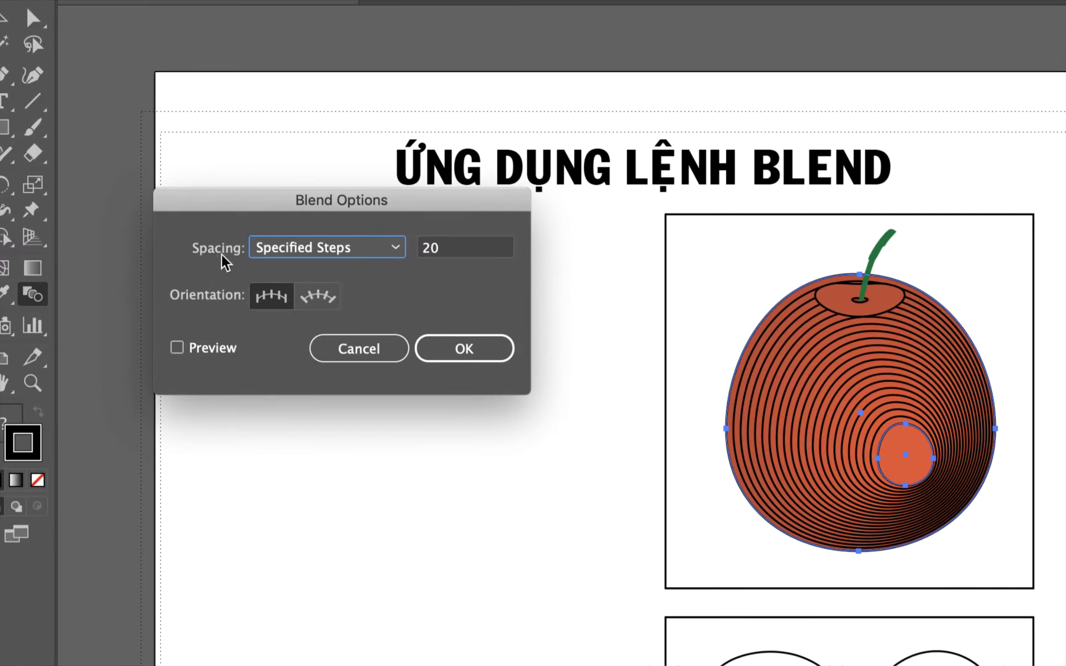
Preview the apple blend with Smooth Color spacing
{"action": "left_click", "coordinate": [301, 249]}
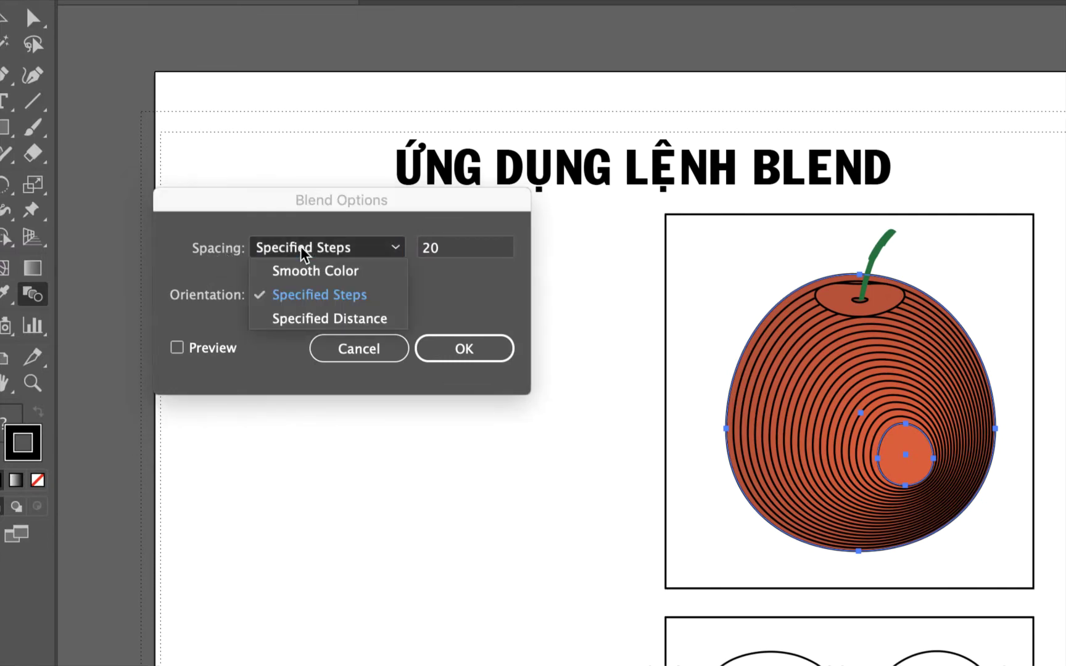
{"action": "left_click", "coordinate": [325, 273]}
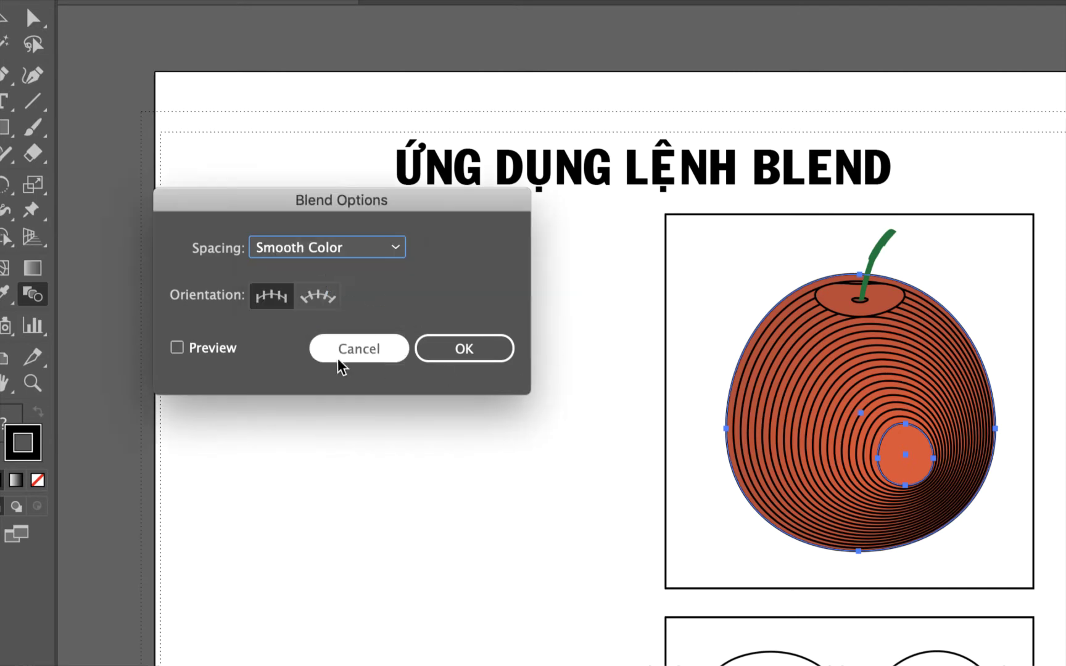
{"action": "left_click", "coordinate": [175, 349]}
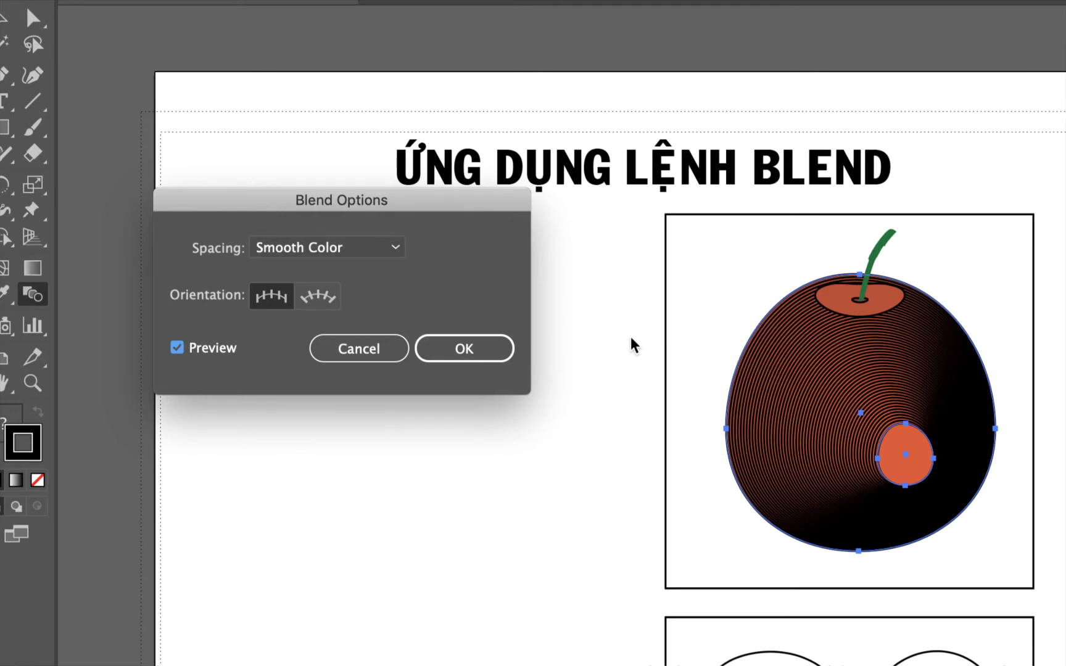
Switch spacing back to Specified Steps and preview the blend at 3 steps
{"action": "left_click", "coordinate": [350, 250]}
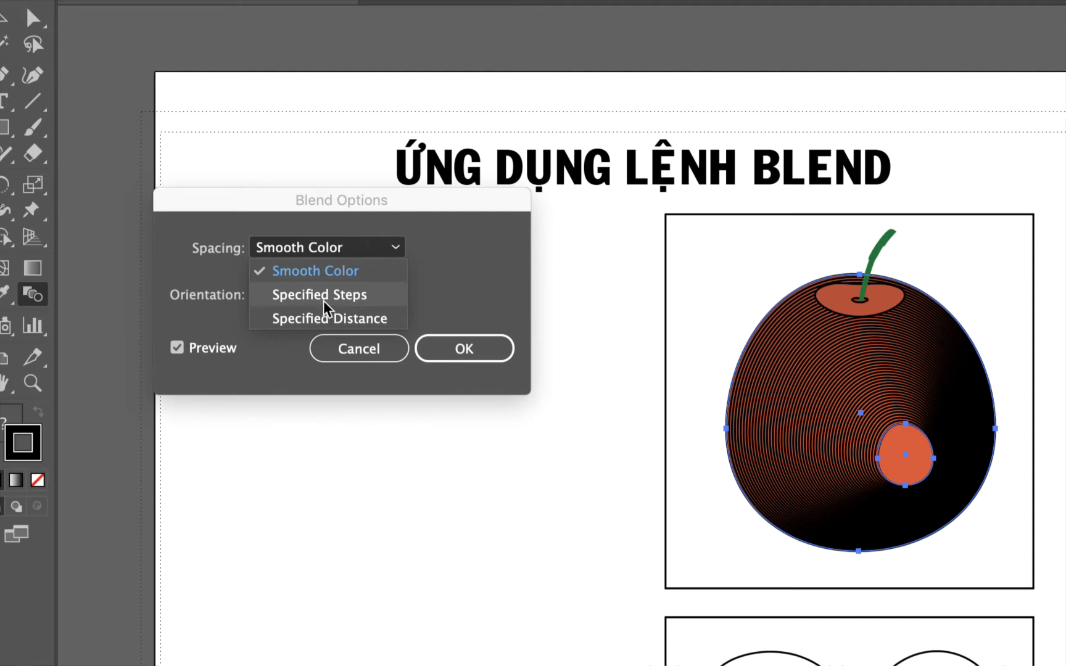
{"action": "left_click", "coordinate": [326, 295]}
{"action": "type", "text": "20"}
{"action": "key", "text": "Tab"}
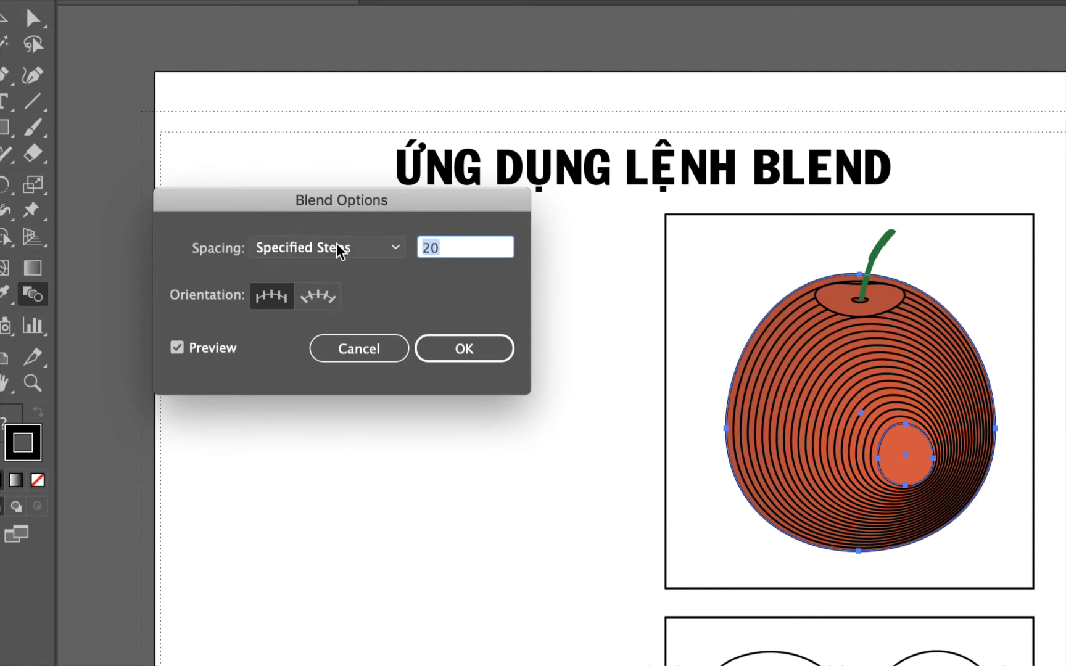
{"action": "type", "text": "3"}
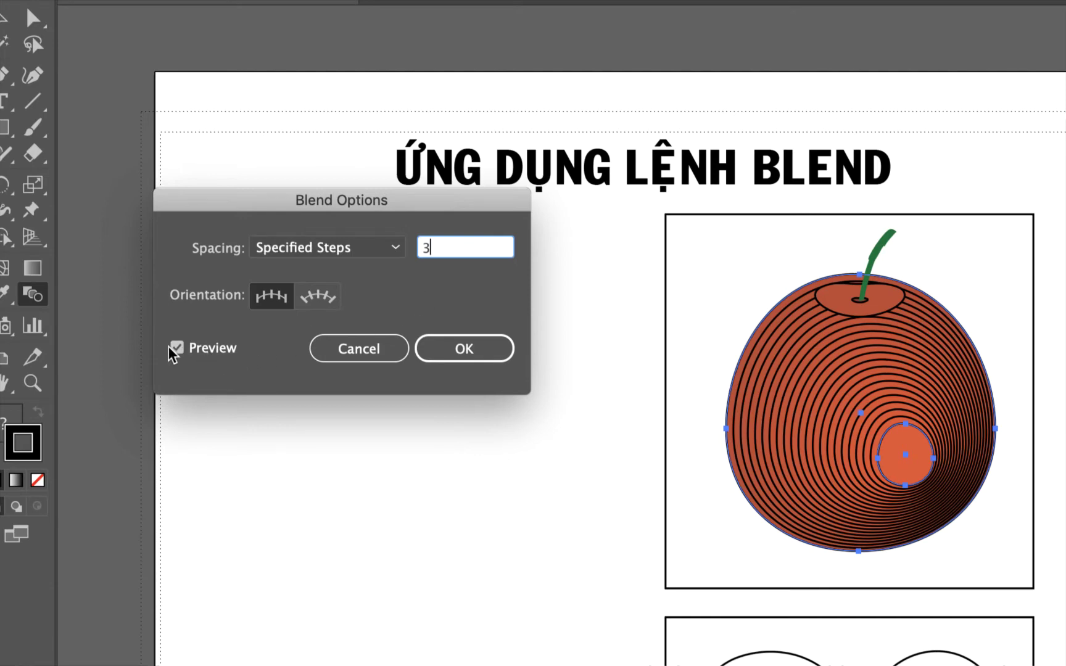
{"action": "left_click", "coordinate": [173, 350]}
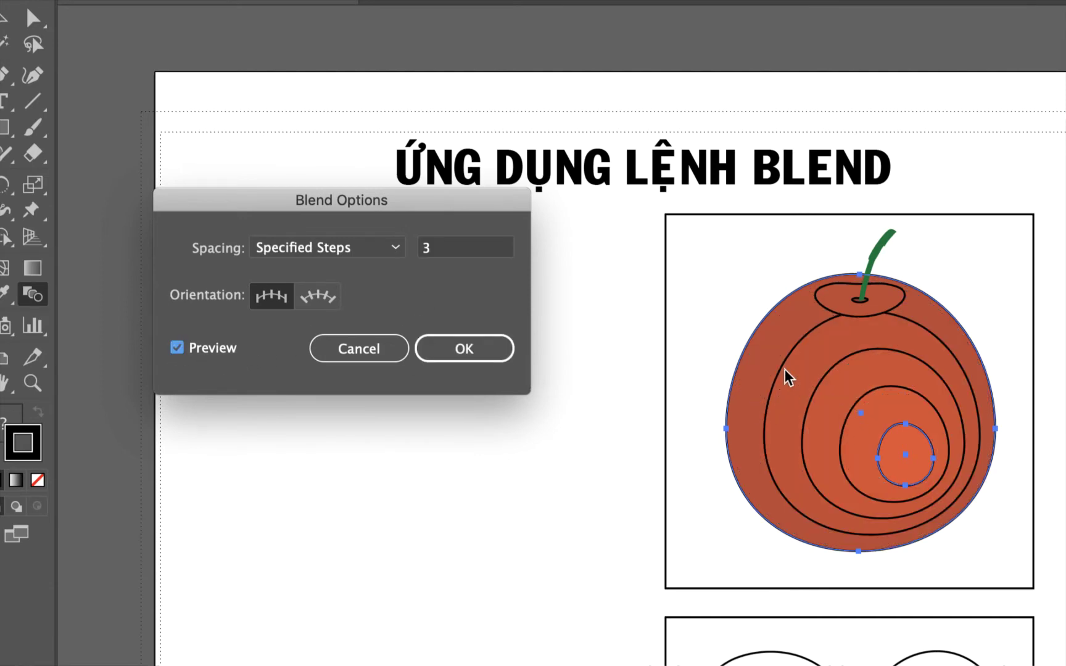
Raise the blend to 60 specified steps, preview it, and apply
{"action": "left_click", "coordinate": [453, 248]}
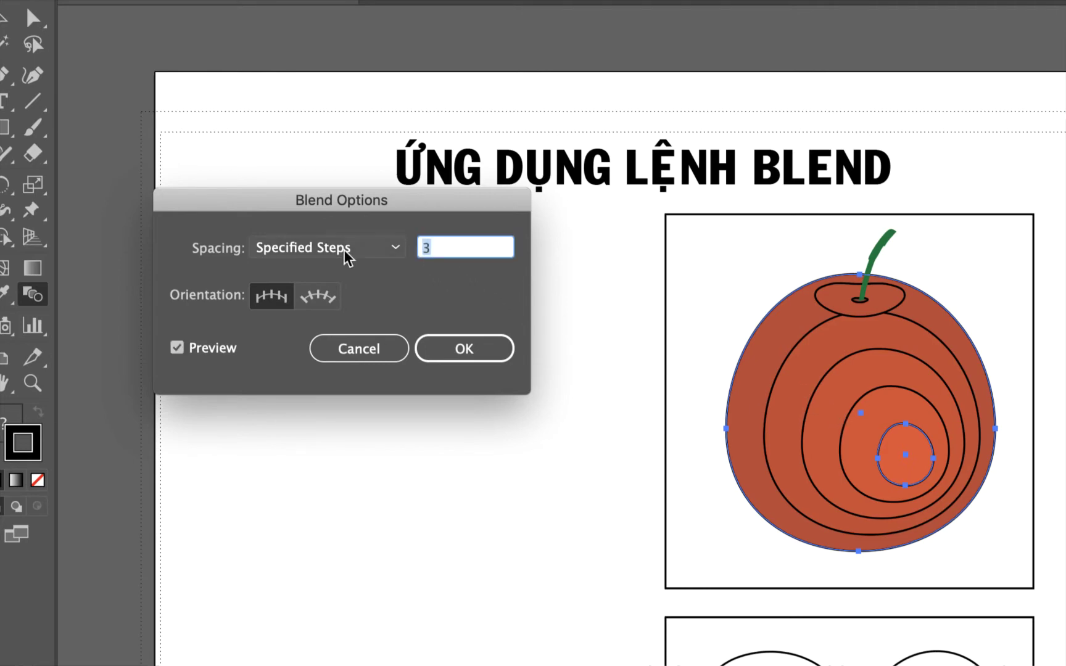
{"action": "type", "text": "60"}
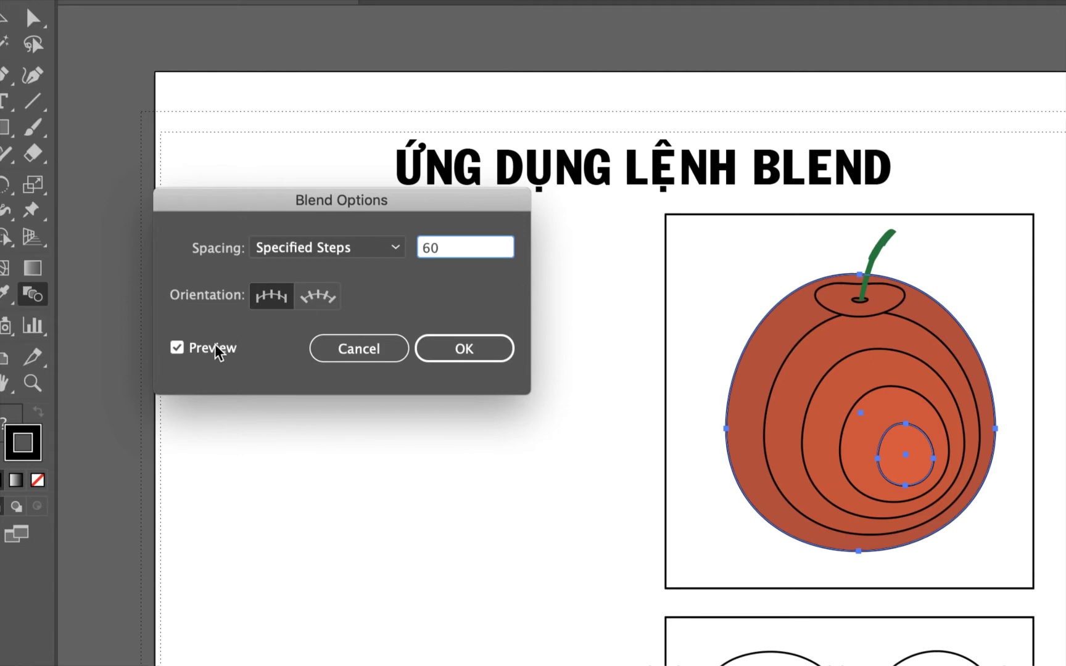
{"action": "left_click", "coordinate": [177, 349]}
{"action": "left_click", "coordinate": [177, 349]}
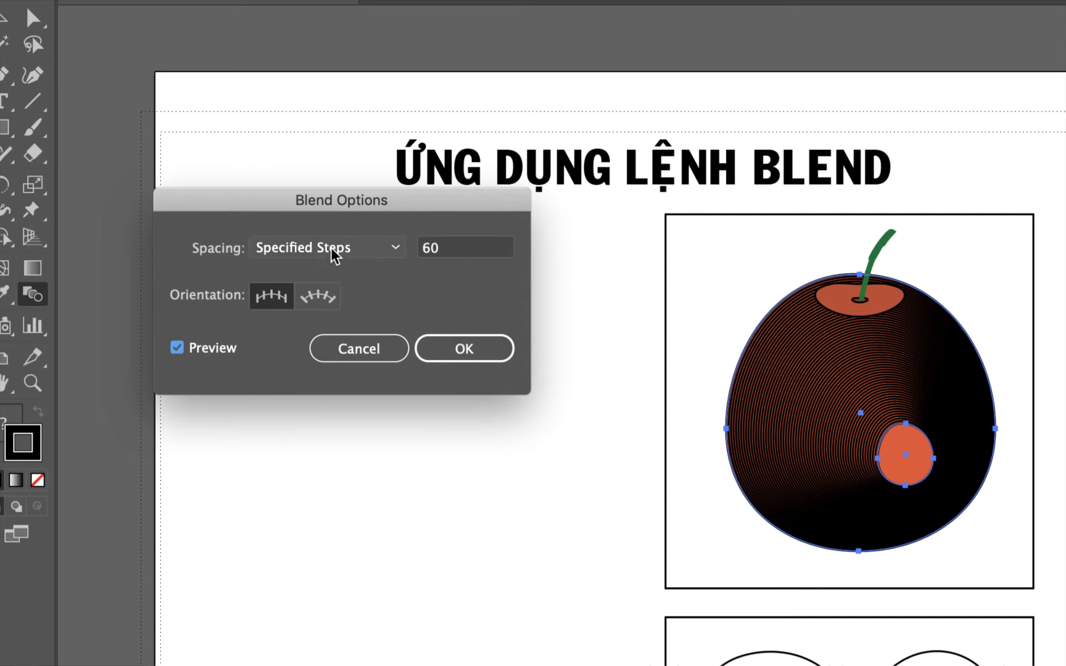
{"action": "left_click", "coordinate": [463, 357]}
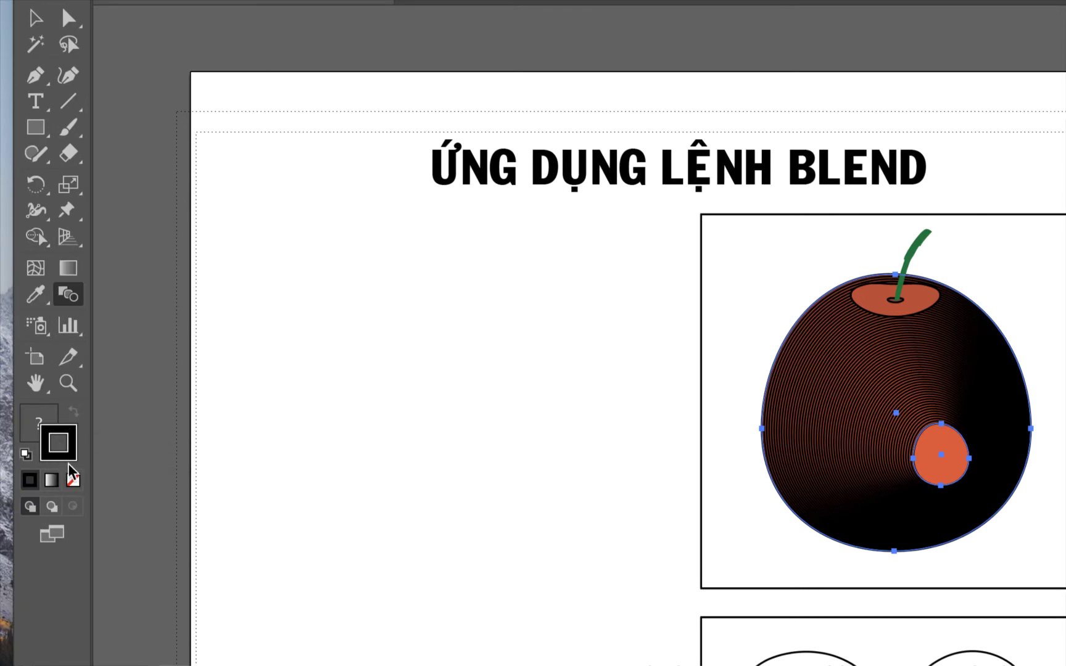
Set the apple blend's stroke to None, then deselect and hide the panels
{"action": "left_click", "coordinate": [73, 480]}
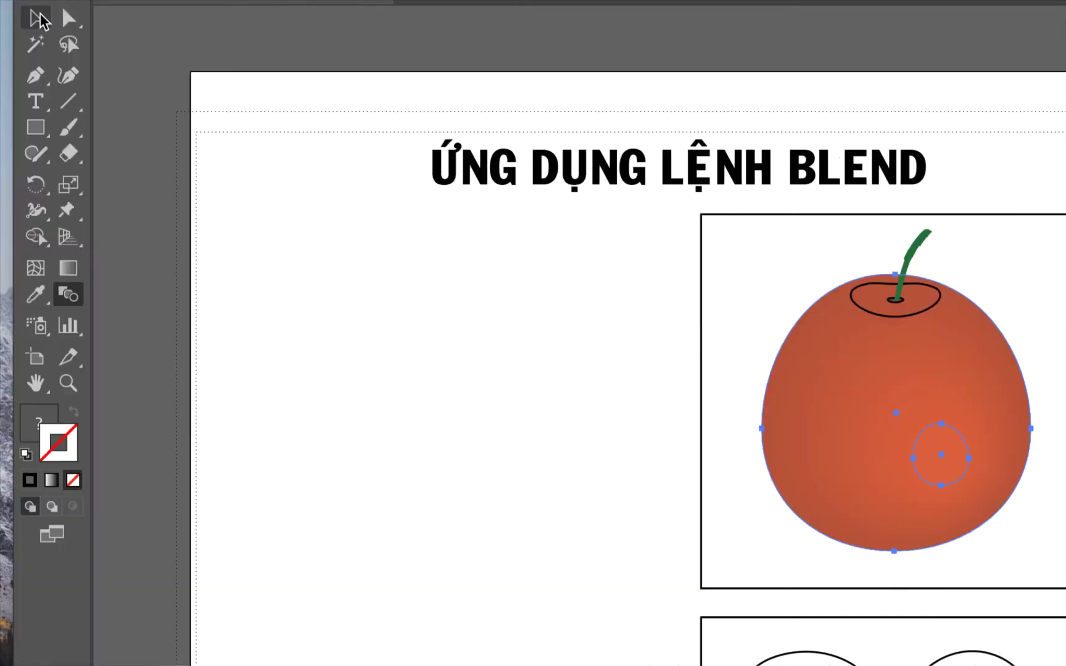
{"action": "key", "text": "v"}
{"action": "left_click", "coordinate": [272, 295]}
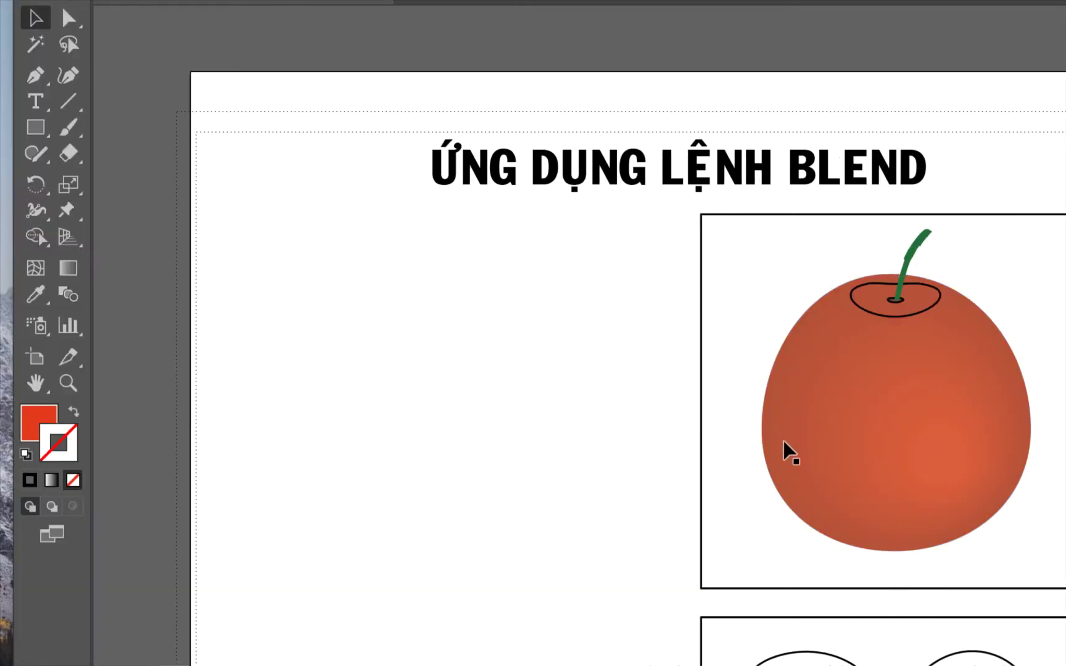
{"action": "key", "text": "Tab"}
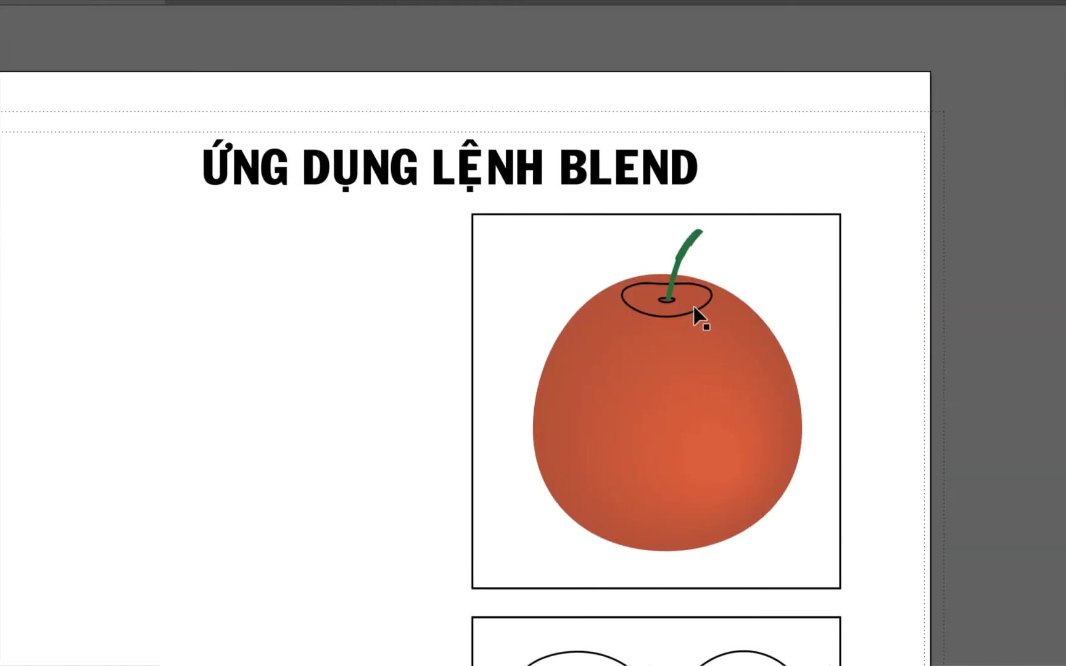
Blend the small stem-base ellipse into its surrounding shape on the apple
{"action": "left_click", "coordinate": [663, 302]}
{"action": "left_click", "coordinate": [660, 300]}
{"action": "left_click", "coordinate": [756, 327]}
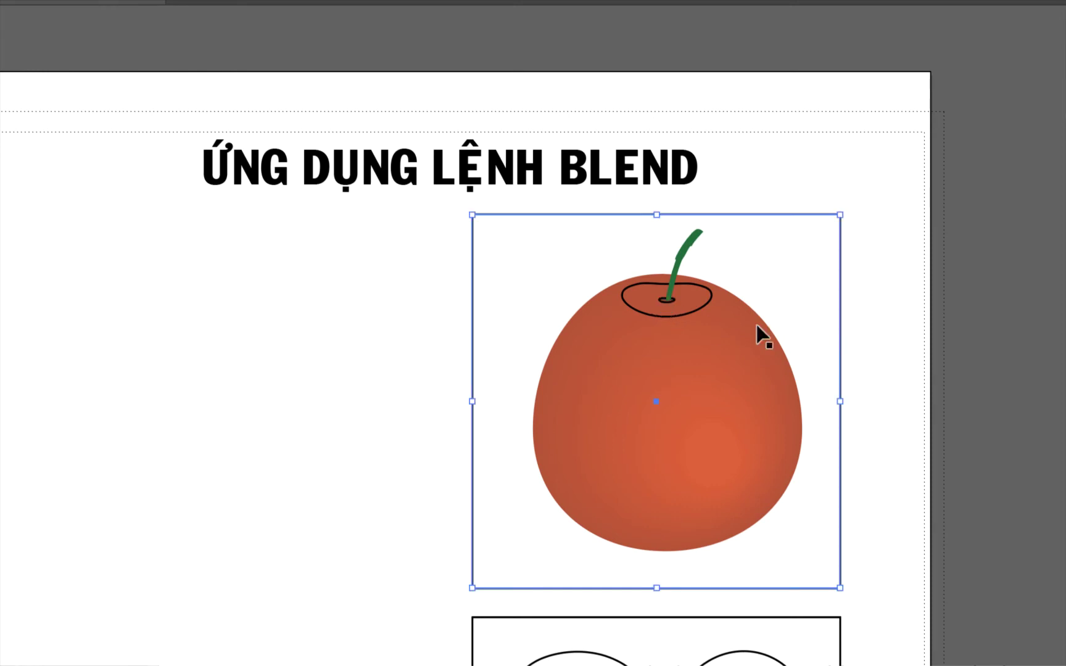
{"action": "left_click", "coordinate": [666, 301]}
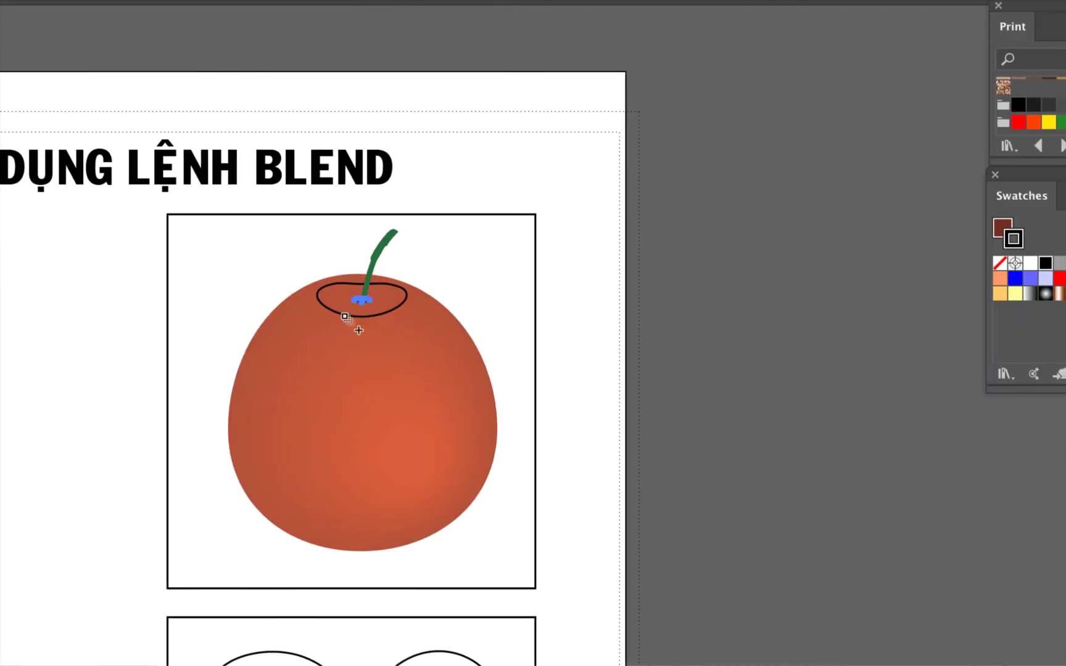
{"action": "left_click", "coordinate": [345, 317]}
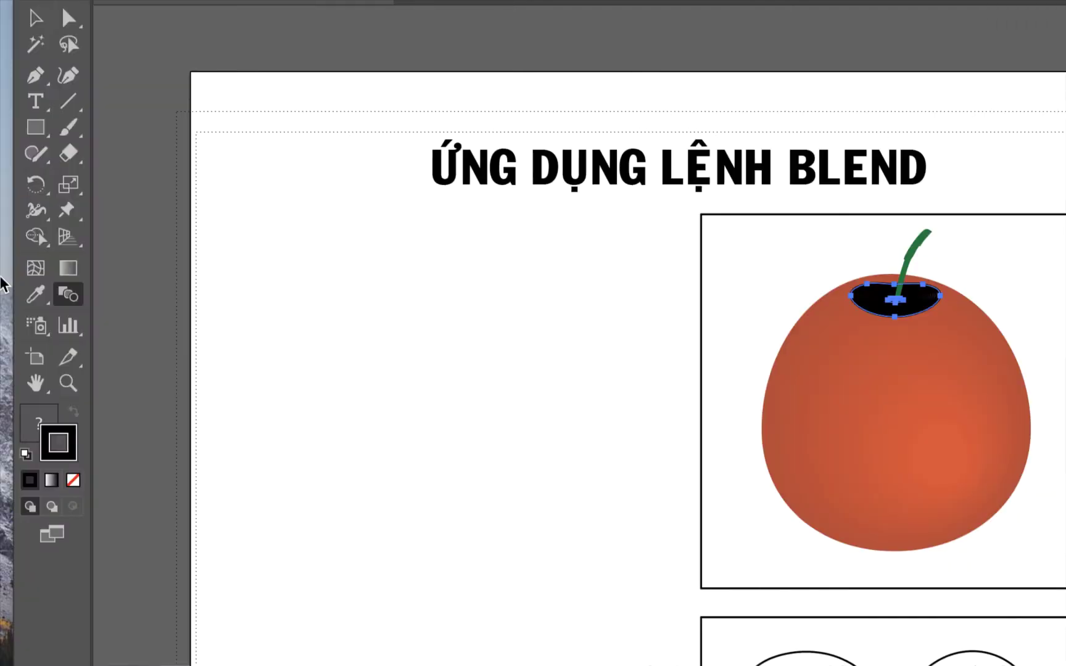
Set the stem blend's stroke to None, deselect it, and hide the panels
{"action": "left_click", "coordinate": [73, 480]}
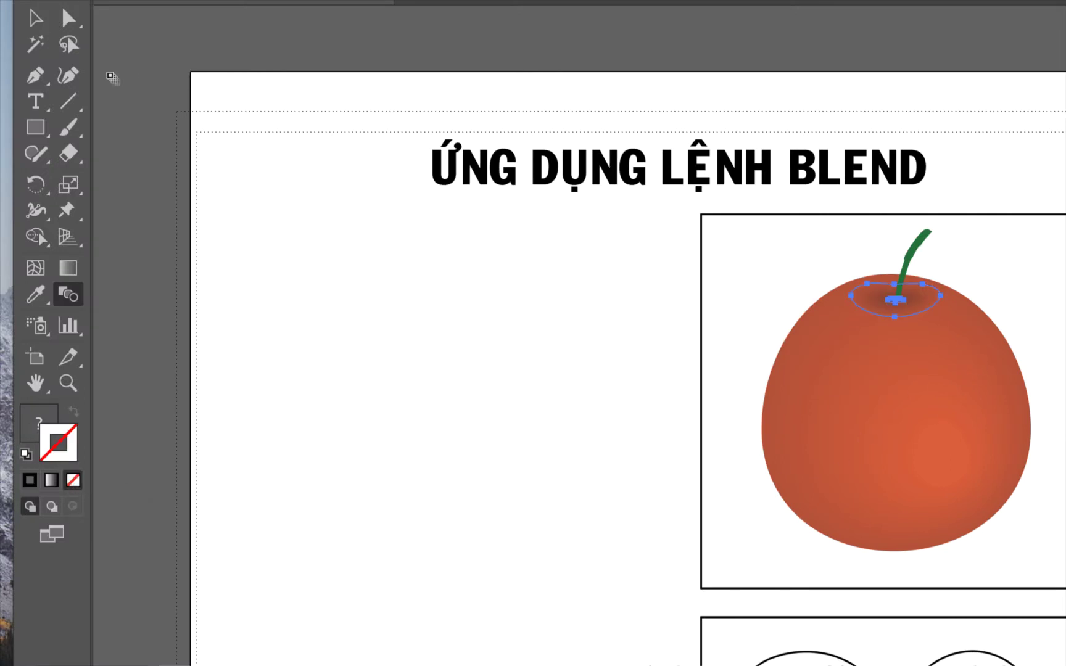
{"action": "key", "text": "v"}
{"action": "left_click", "coordinate": [414, 290]}
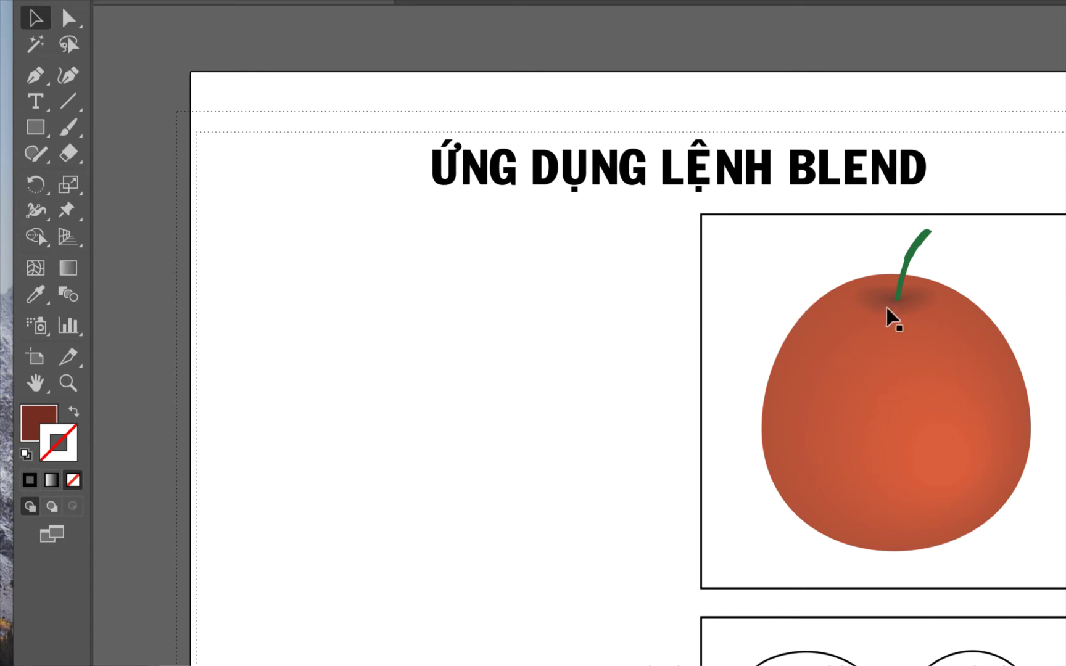
{"action": "key", "text": "Tab"}
Scroll to the tomato plant and zoom in on it
{"action": "scroll", "coordinate": [1007, 535], "scroll_direction": "down", "scroll_amount": 5}
{"action": "scroll", "coordinate": [1007, 535], "scroll_direction": "right", "scroll_amount": 8}
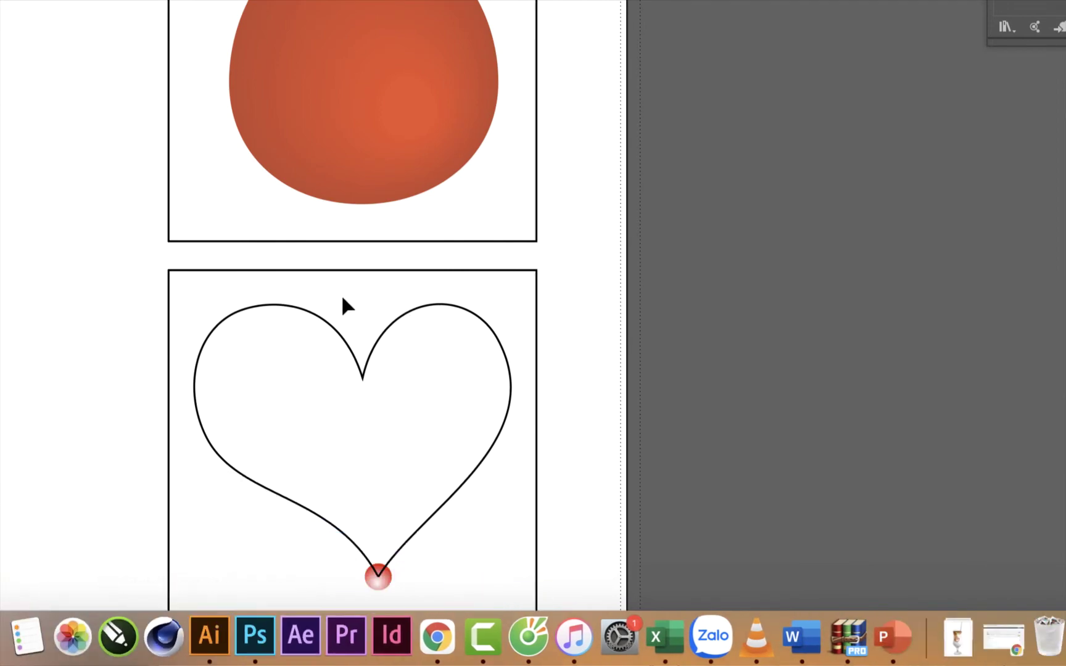
{"action": "scroll", "coordinate": [343, 298], "scroll_direction": "down", "scroll_amount": 5}
{"action": "scroll", "coordinate": [347, 303], "scroll_direction": "down", "scroll_amount": 10}
{"action": "scroll", "coordinate": [352, 307], "scroll_direction": "up", "scroll_amount": 2}
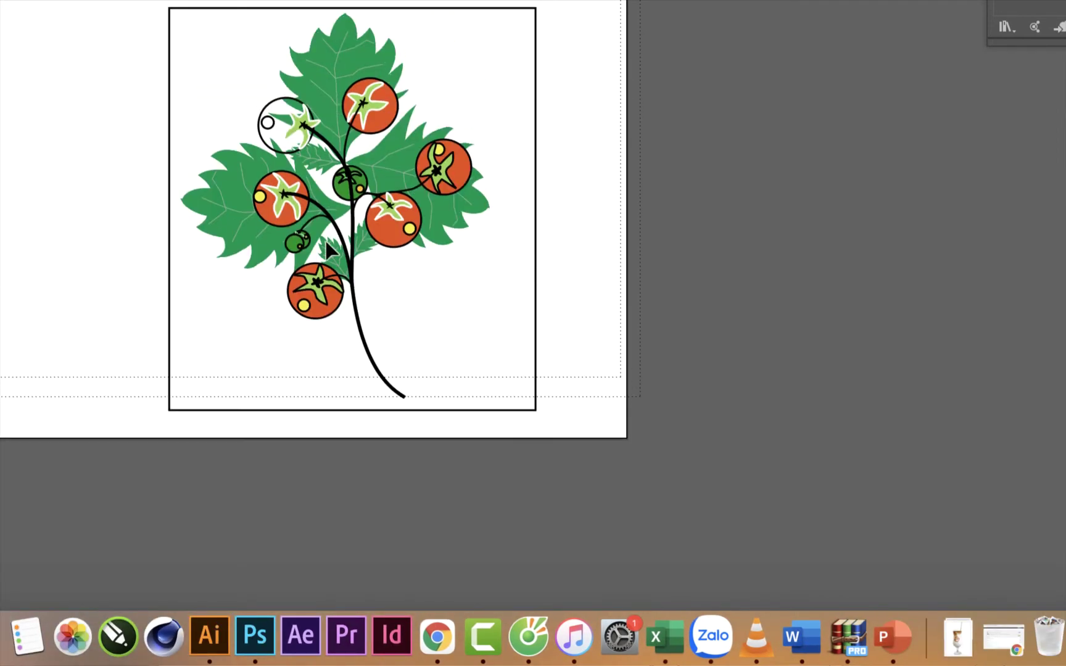
{"action": "left_click", "coordinate": [290, 207]}
{"action": "left_click", "coordinate": [426, 124]}
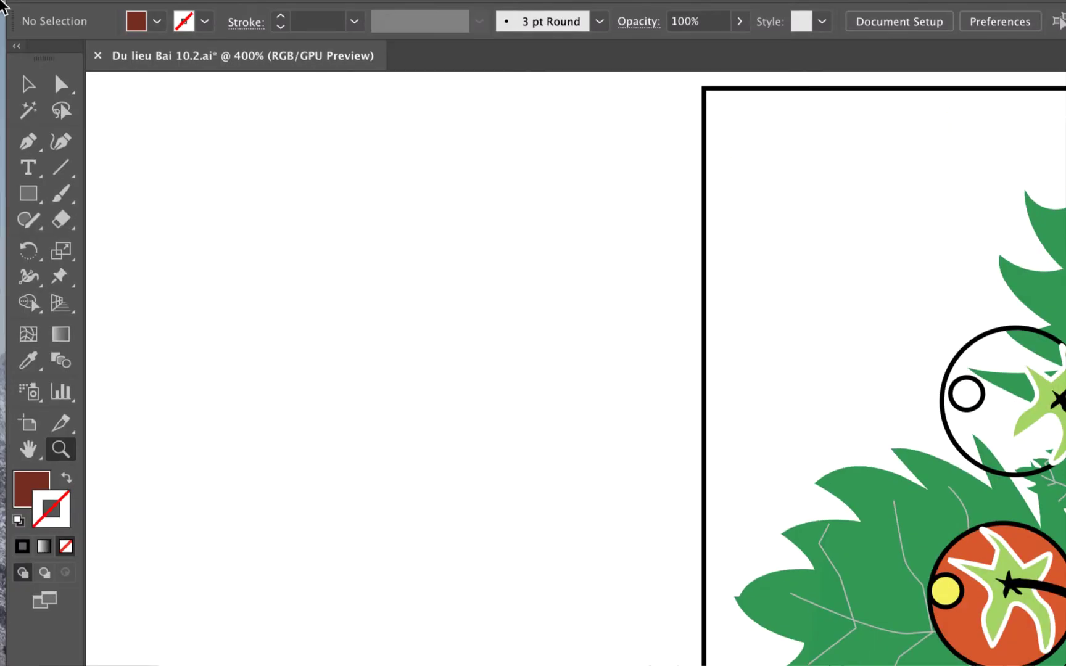
Blend the small yellow highlight circle into the left tomato
{"action": "left_click", "coordinate": [26, 84]}
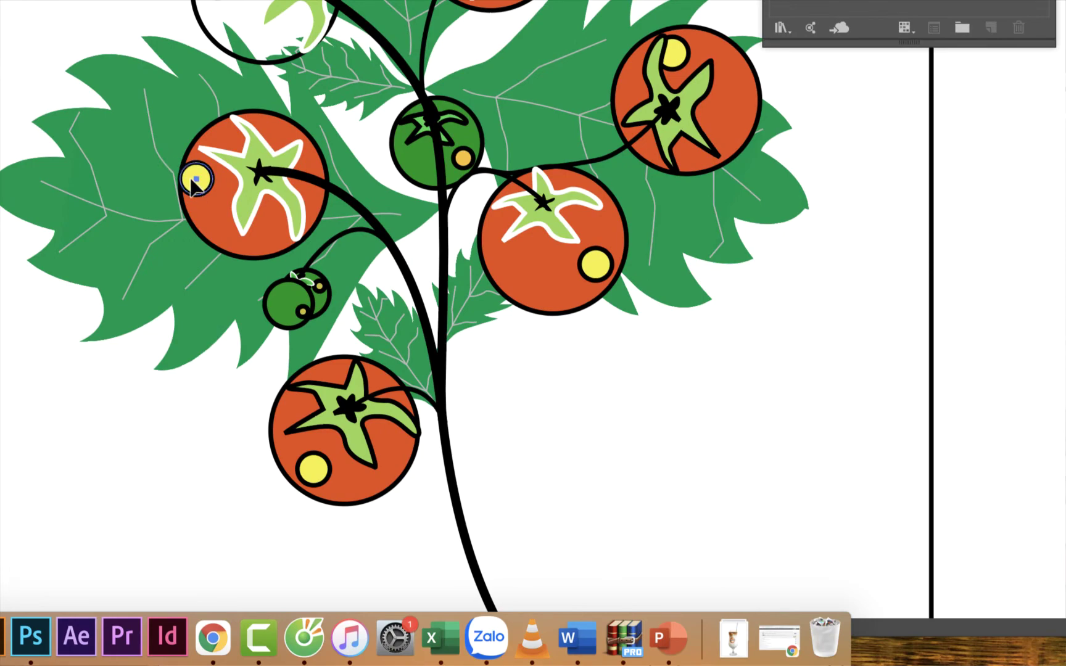
{"action": "left_click", "coordinate": [194, 182]}
{"action": "left_click", "coordinate": [210, 236]}
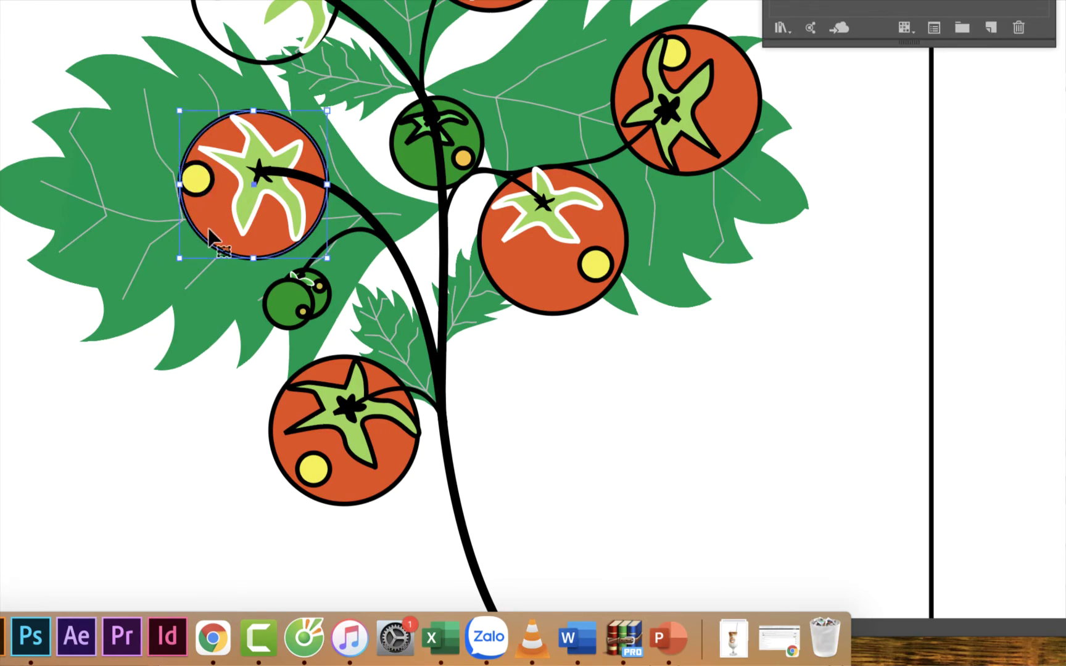
{"action": "left_click", "coordinate": [195, 188]}
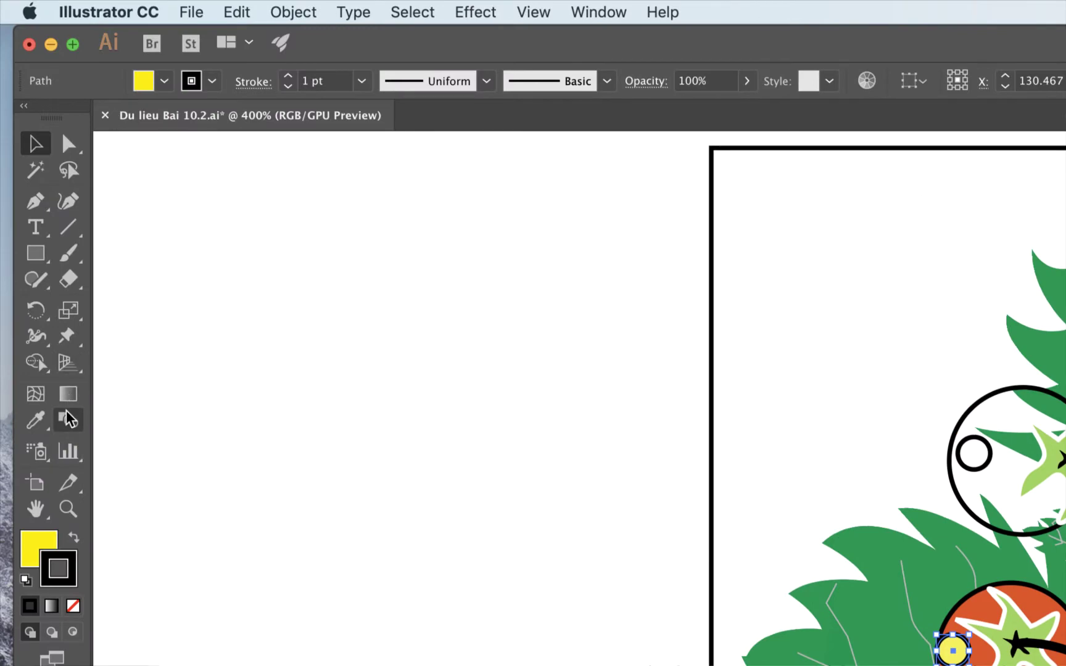
{"action": "left_click", "coordinate": [68, 420]}
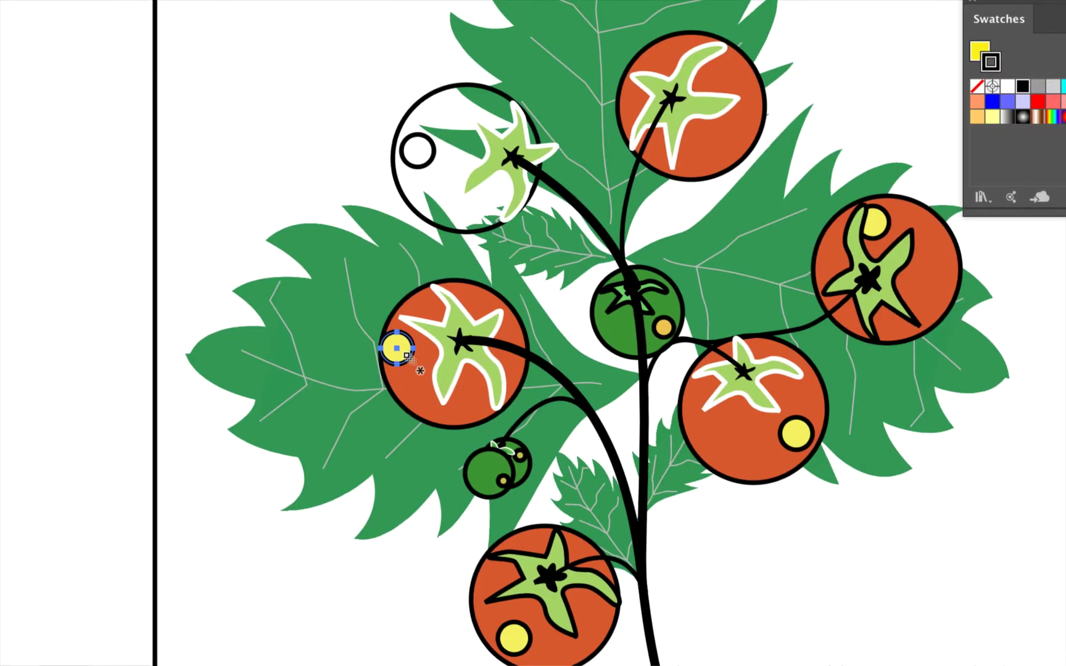
{"action": "left_click", "coordinate": [398, 350]}
{"action": "left_click", "coordinate": [417, 395]}
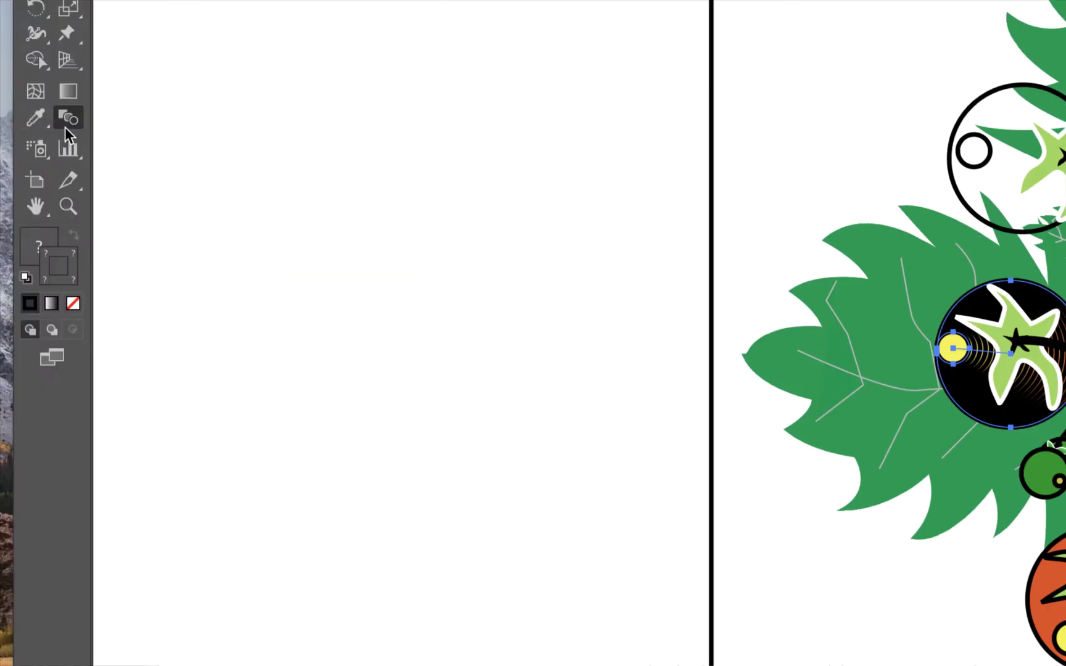
Confirm the blend at 20 specified steps and set the tomato's stroke to None
{"action": "double_click", "coordinate": [68, 121]}
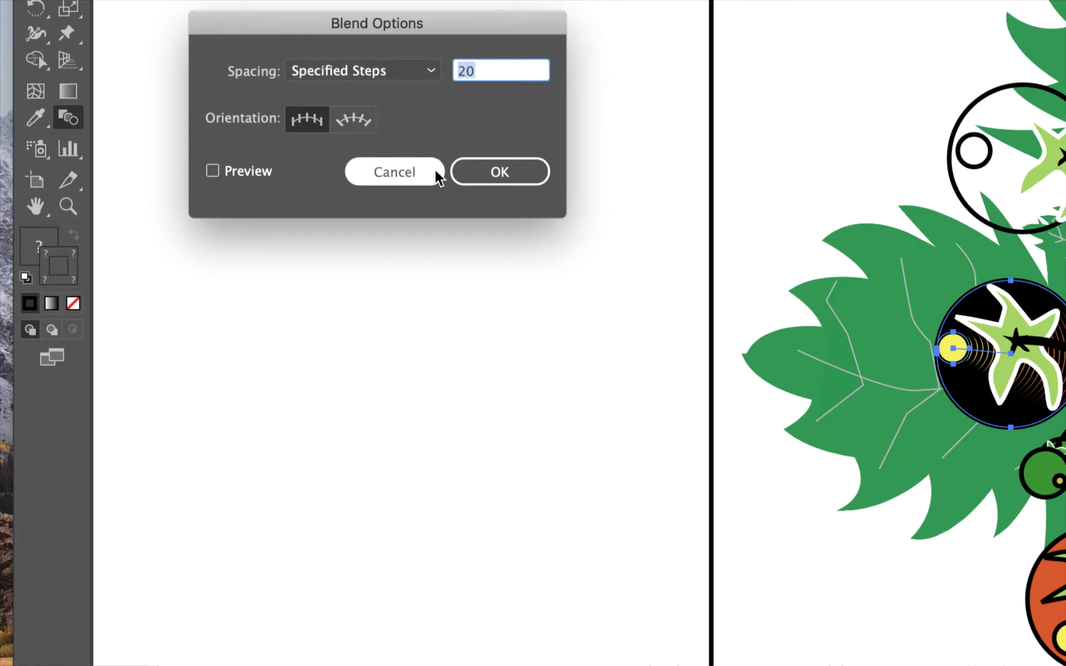
{"action": "left_click", "coordinate": [497, 179]}
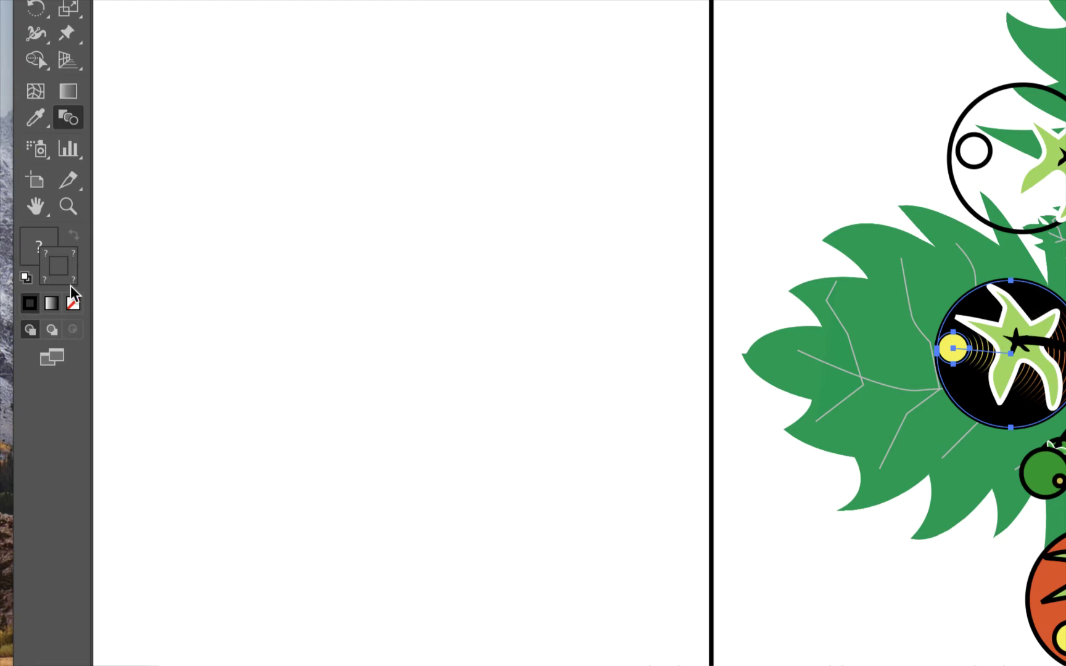
{"action": "left_click", "coordinate": [73, 303]}
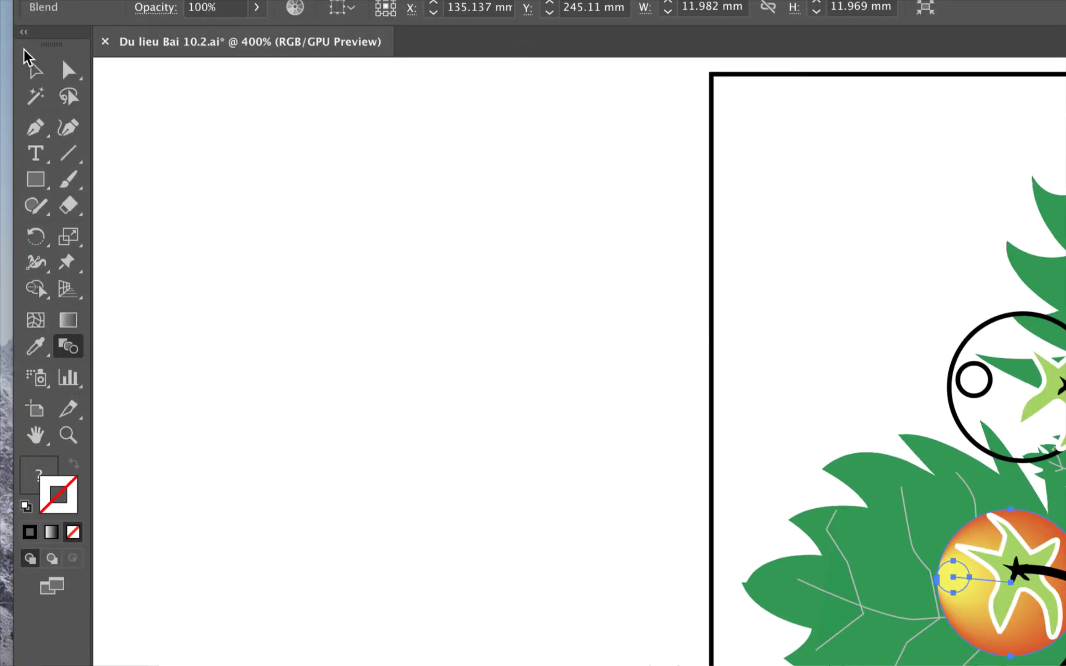
{"action": "left_click", "coordinate": [34, 56]}
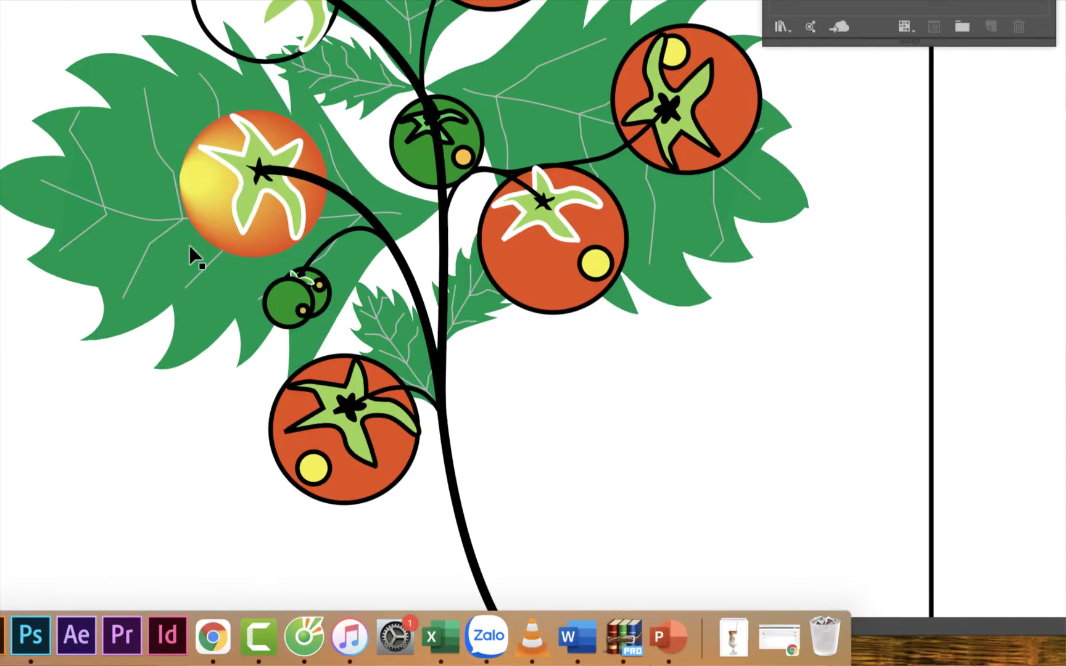
Merge the left tomato's star cap pieces with Shape Builder, undoing the white fill
{"action": "left_click", "coordinate": [242, 187]}
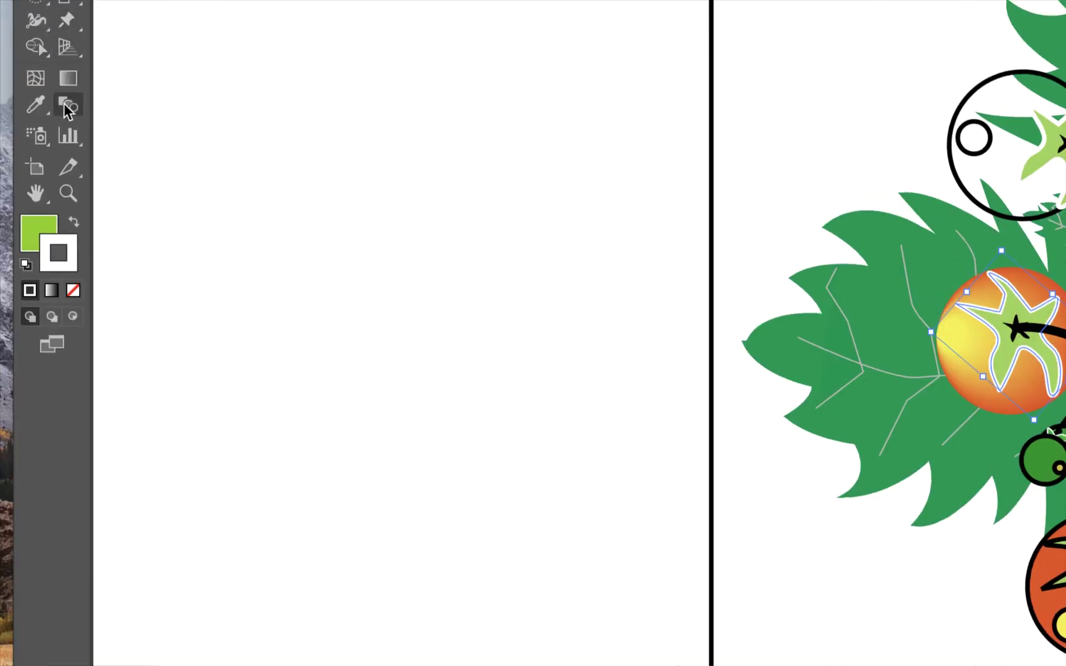
{"action": "left_click", "coordinate": [69, 106]}
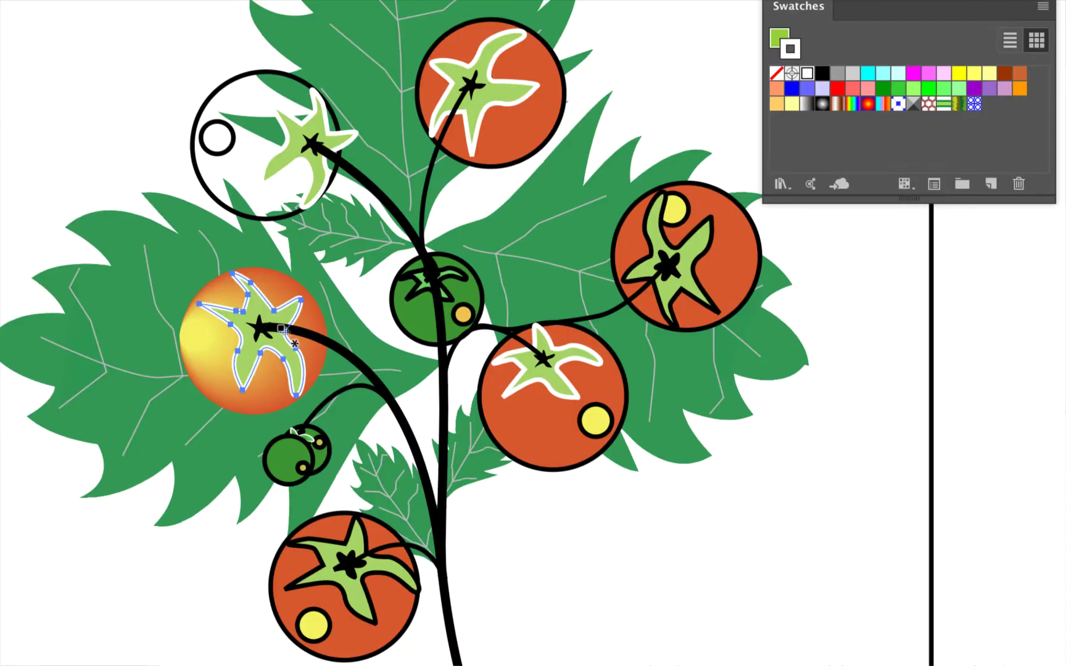
{"action": "left_click_drag", "start_coordinate": [257, 334], "coordinate": [242, 354]}
{"action": "key", "text": "ctrl+z"}
Fill the star cap with a dark green gradient, remove its outline, and deselect
{"action": "left_click", "coordinate": [245, 384]}
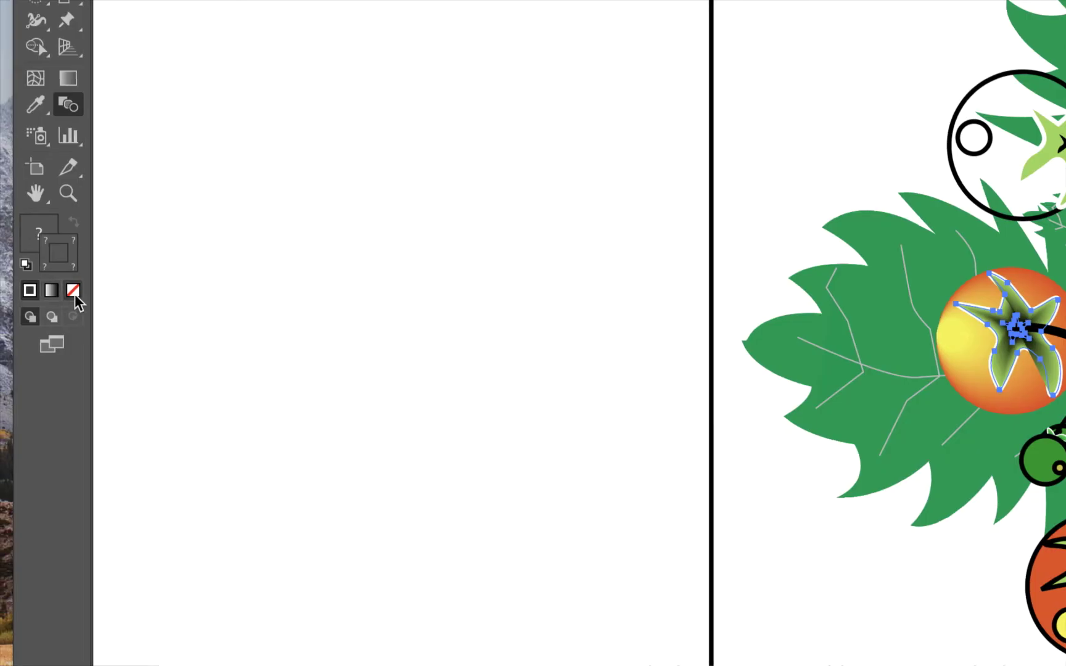
{"action": "left_click", "coordinate": [74, 291]}
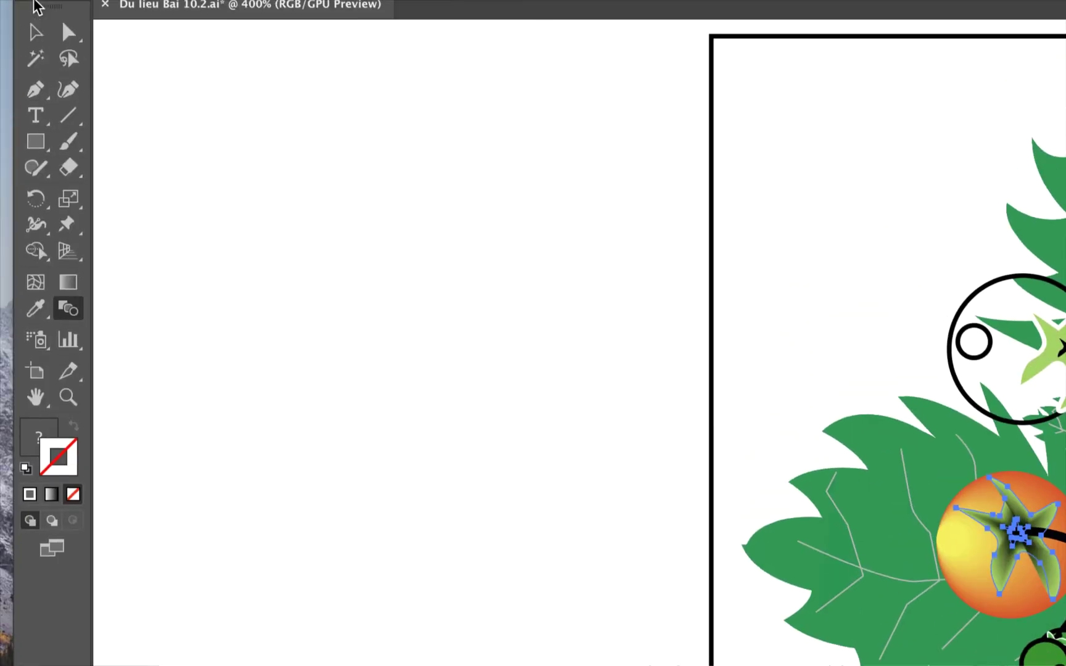
{"action": "left_click", "coordinate": [34, 19]}
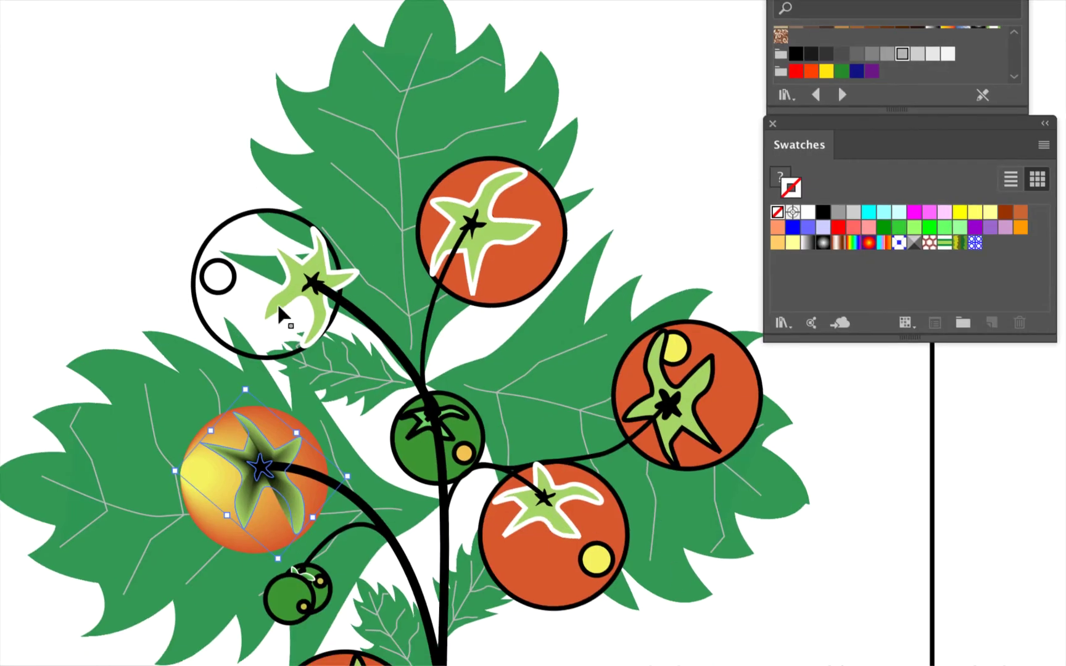
{"action": "left_click", "coordinate": [278, 302]}
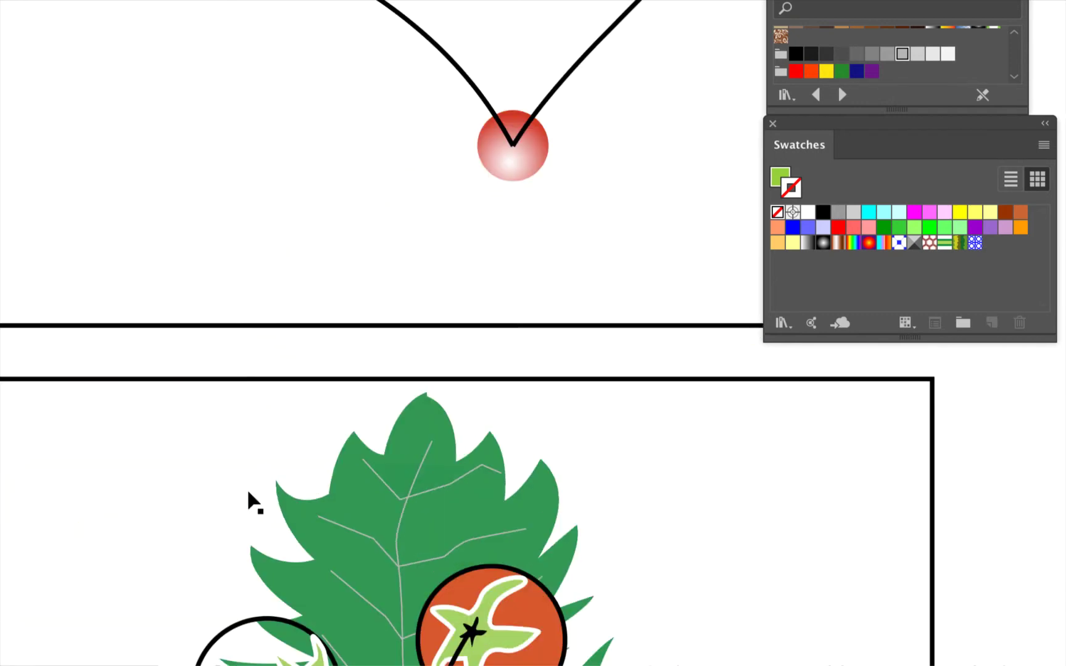
Copy the red gradient circle from the heart's tip to the left of the heart
{"action": "scroll", "coordinate": [252, 501], "scroll_direction": "up", "scroll_amount": 5}
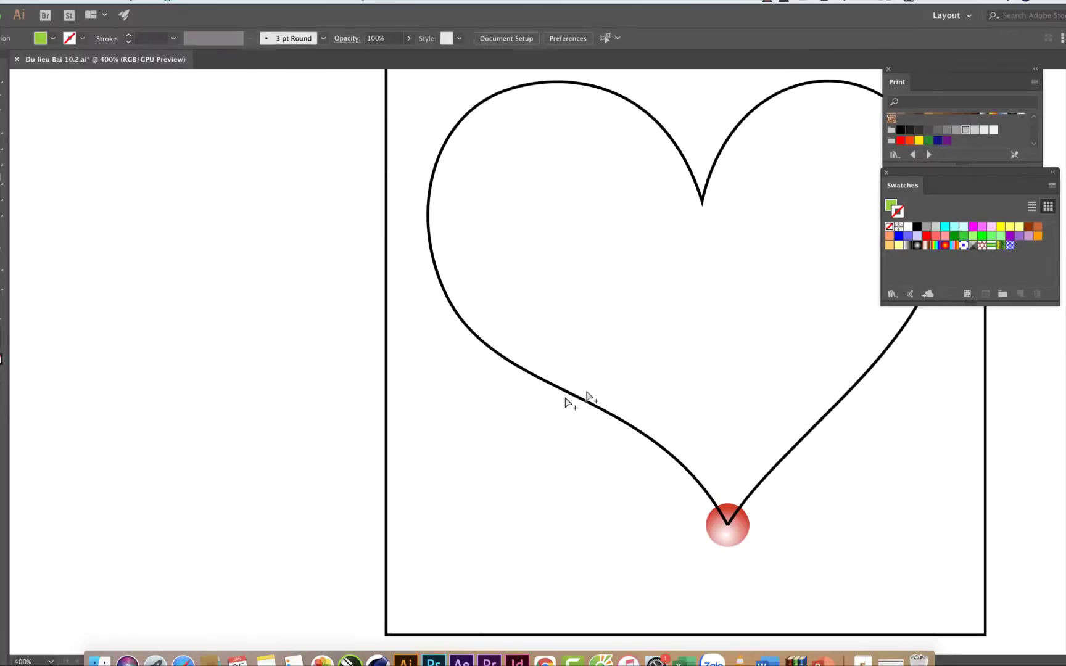
{"action": "scroll", "coordinate": [447, 465], "scroll_direction": "down", "scroll_amount": 2}
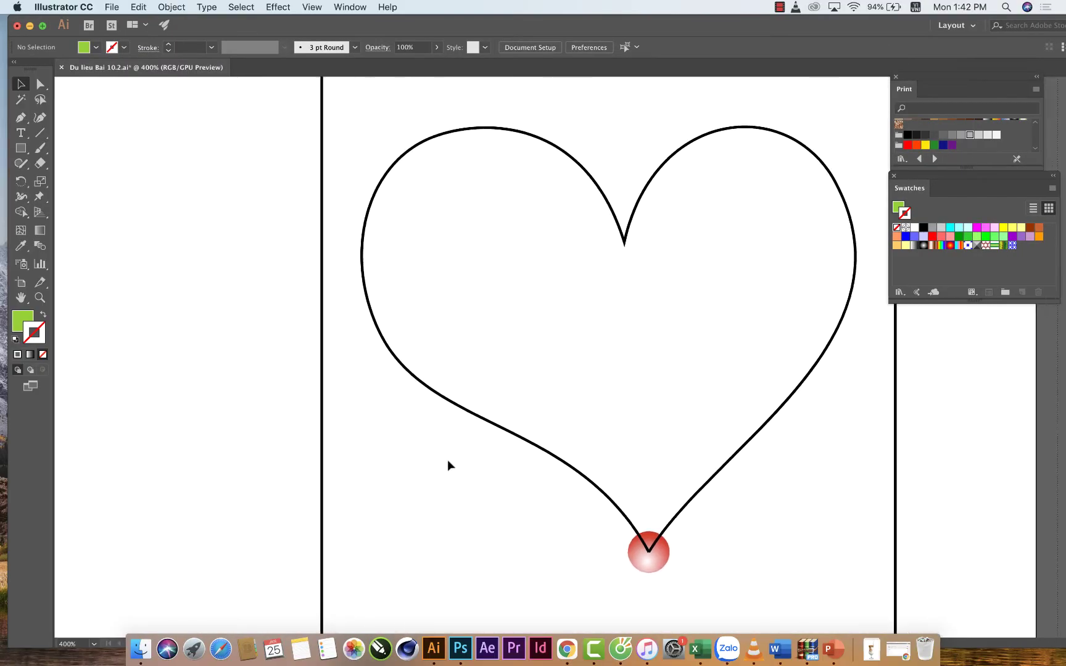
{"action": "scroll", "coordinate": [448, 466], "scroll_direction": "down", "scroll_amount": 2}
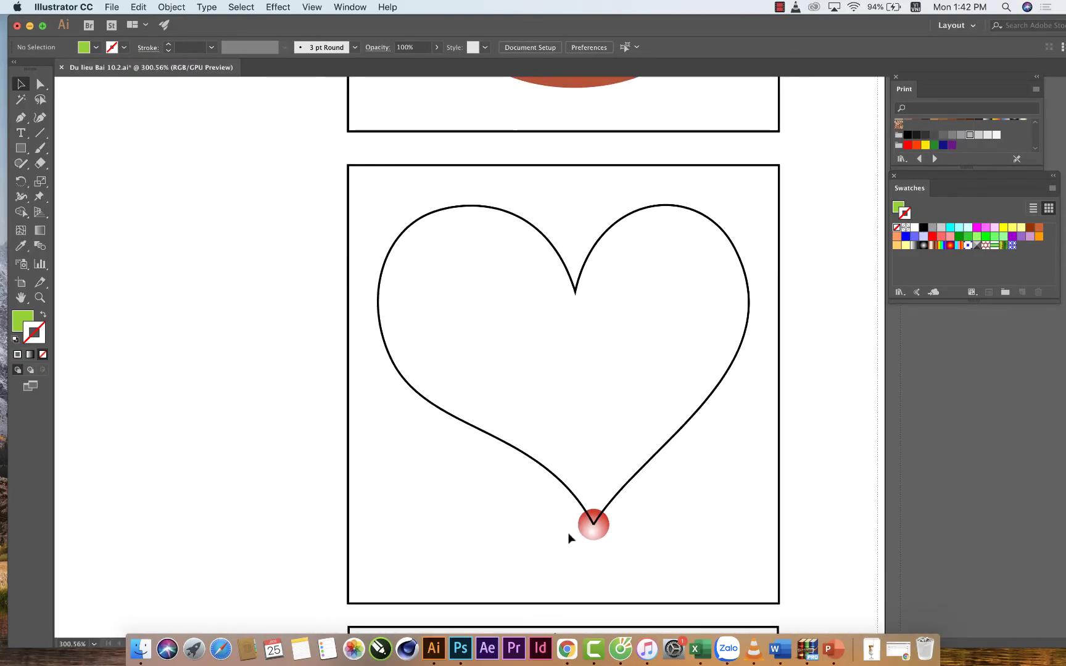
{"action": "left_click", "coordinate": [592, 534]}
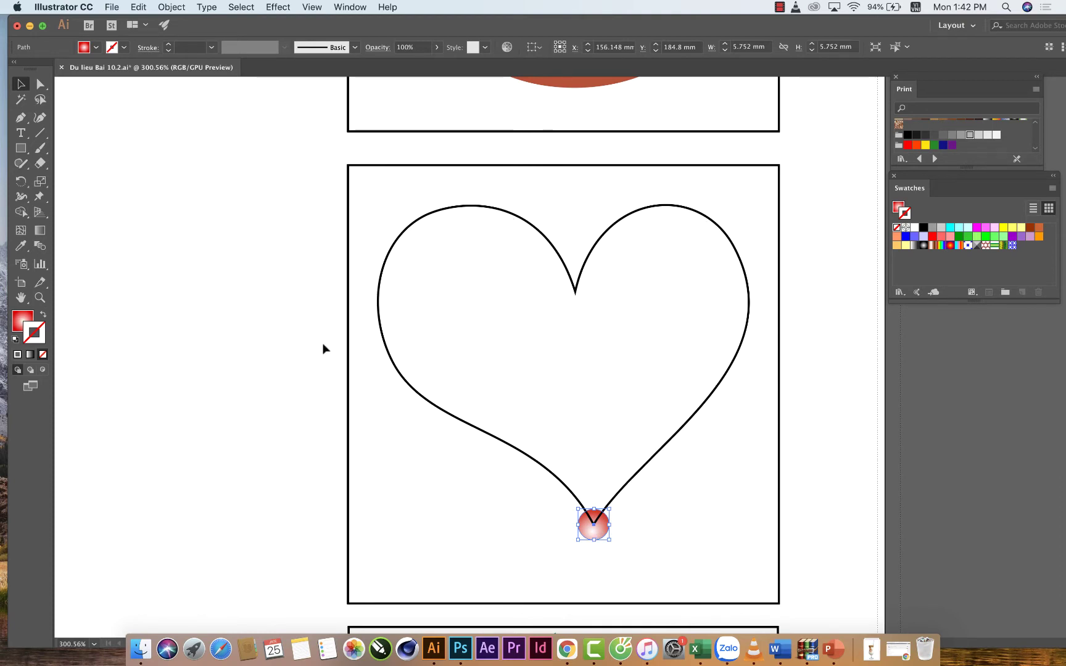
{"action": "key", "text": "a"}
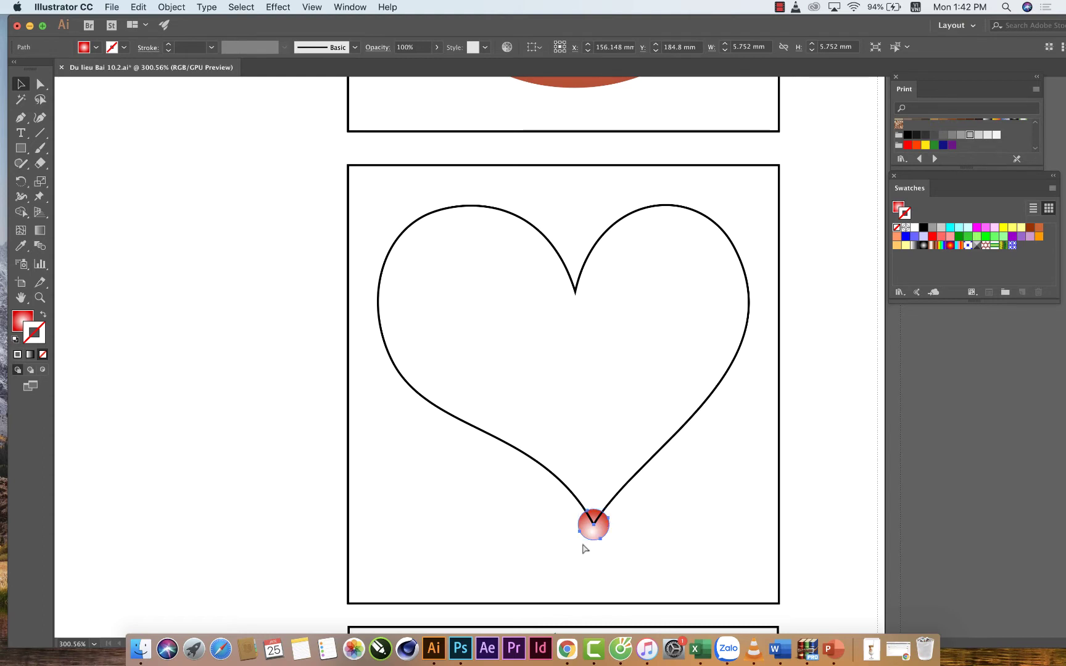
{"action": "left_click_drag", "start_coordinate": [586, 534], "coordinate": [232, 511]}
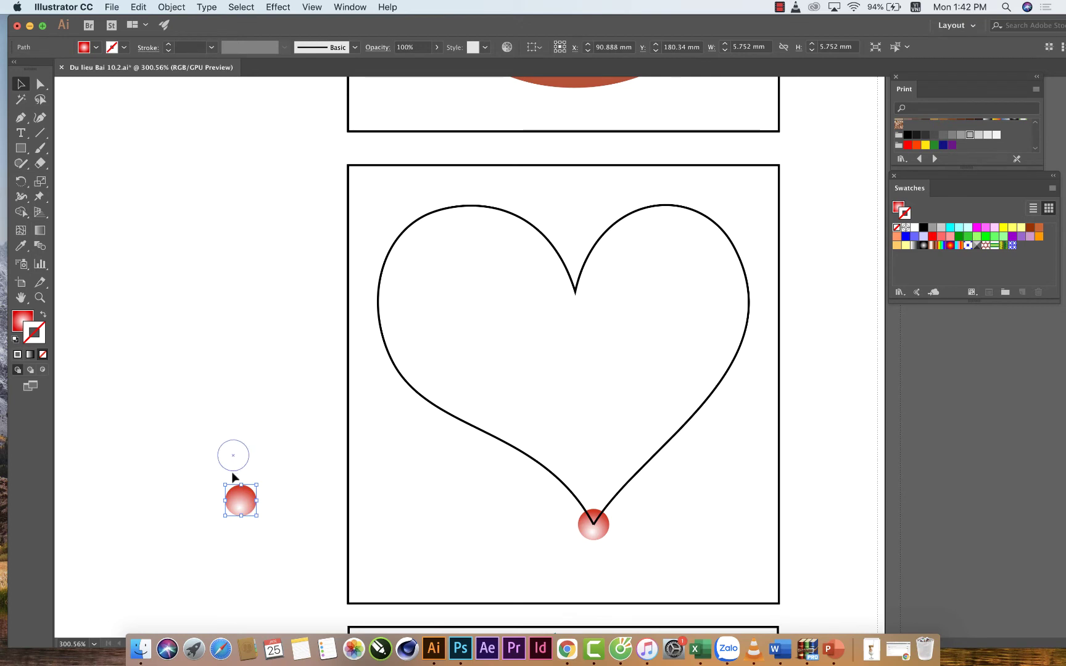
{"action": "left_click", "coordinate": [239, 507]}
{"action": "key", "text": "Left"}
{"action": "key", "text": "Up"}
{"action": "key", "text": "Up"}
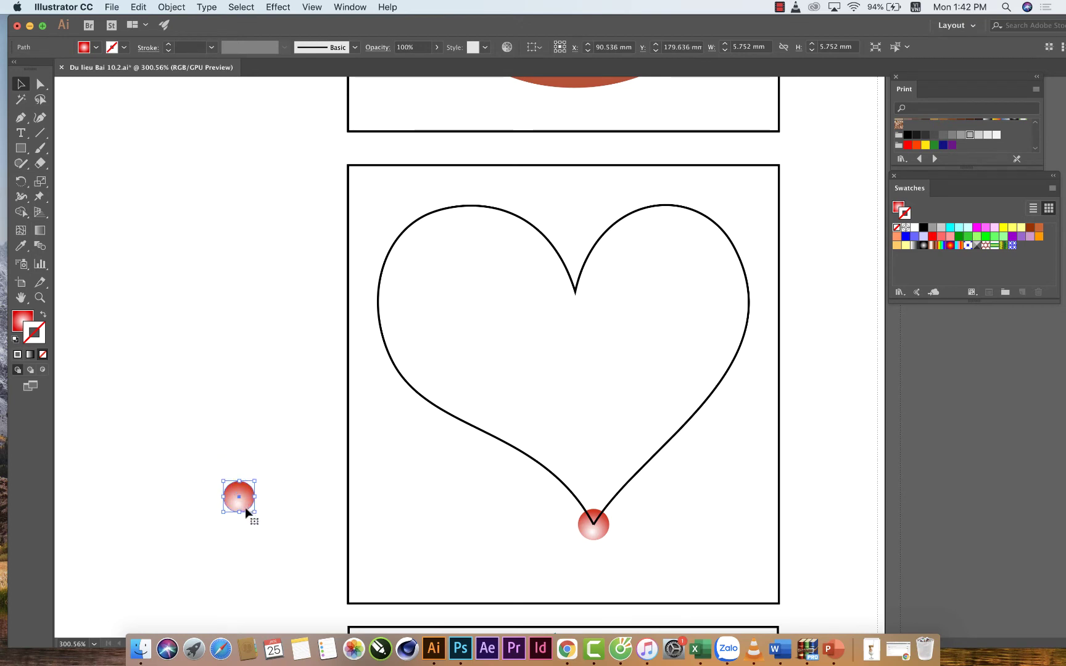
Place a second circle copy high above the first and align both vertically
{"action": "mouse_move", "coordinate": [245, 513]}
{"action": "left_mouse_down"}
{"action": "mouse_move", "coordinate": [222, 203]}
{"action": "mouse_move", "coordinate": [231, 144]}
{"action": "left_mouse_up"}
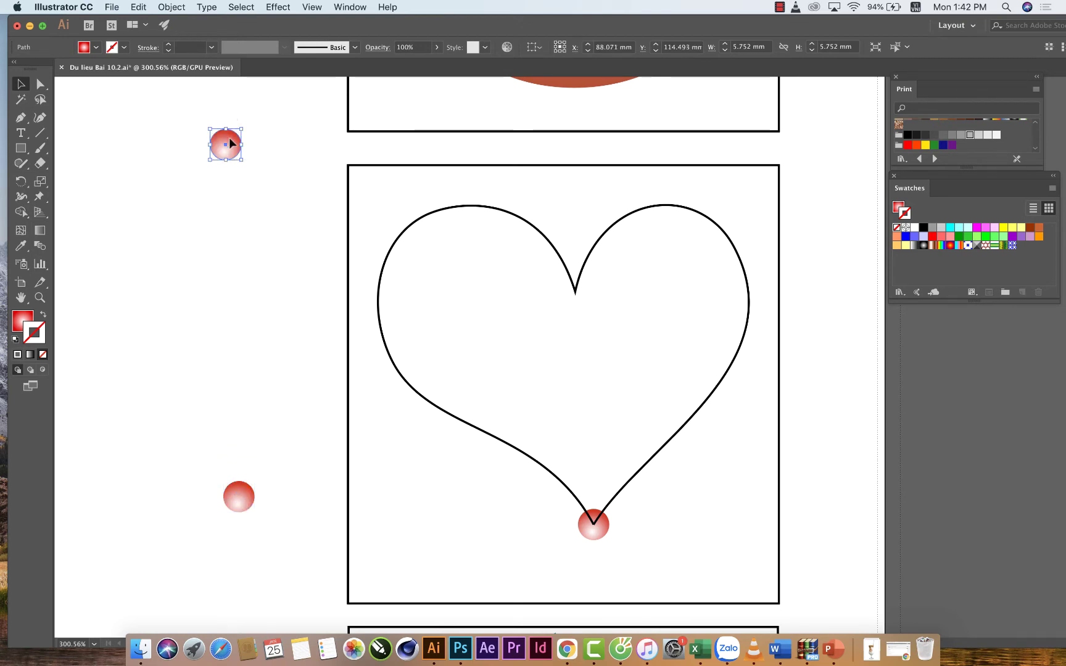
{"action": "left_click", "coordinate": [245, 509]}
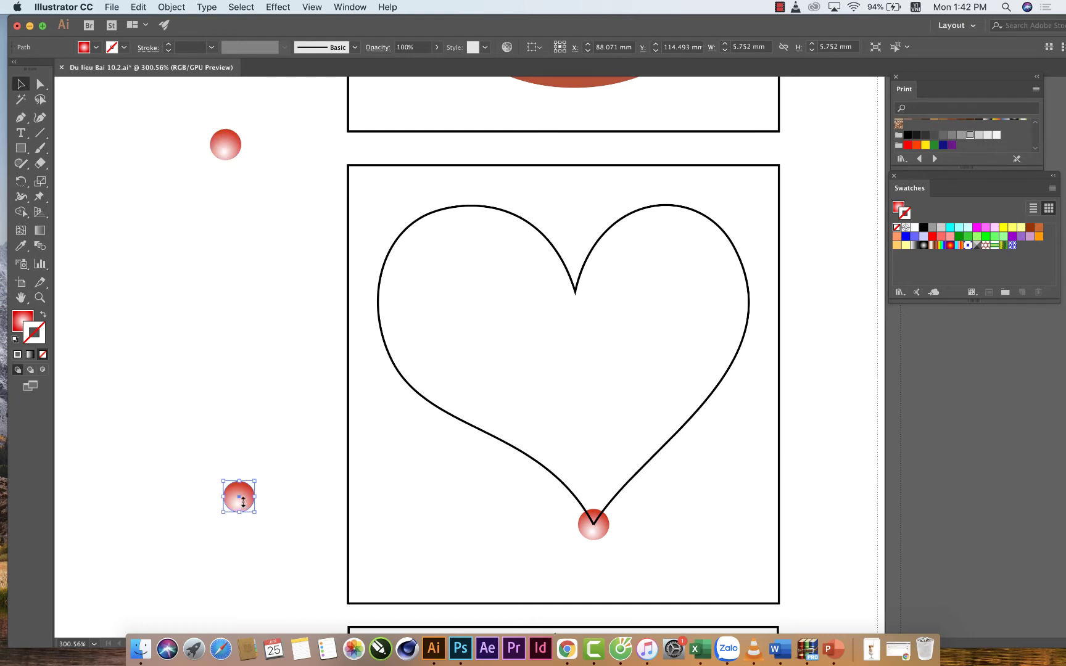
{"action": "left_click_drag", "start_coordinate": [186, 131], "coordinate": [260, 542]}
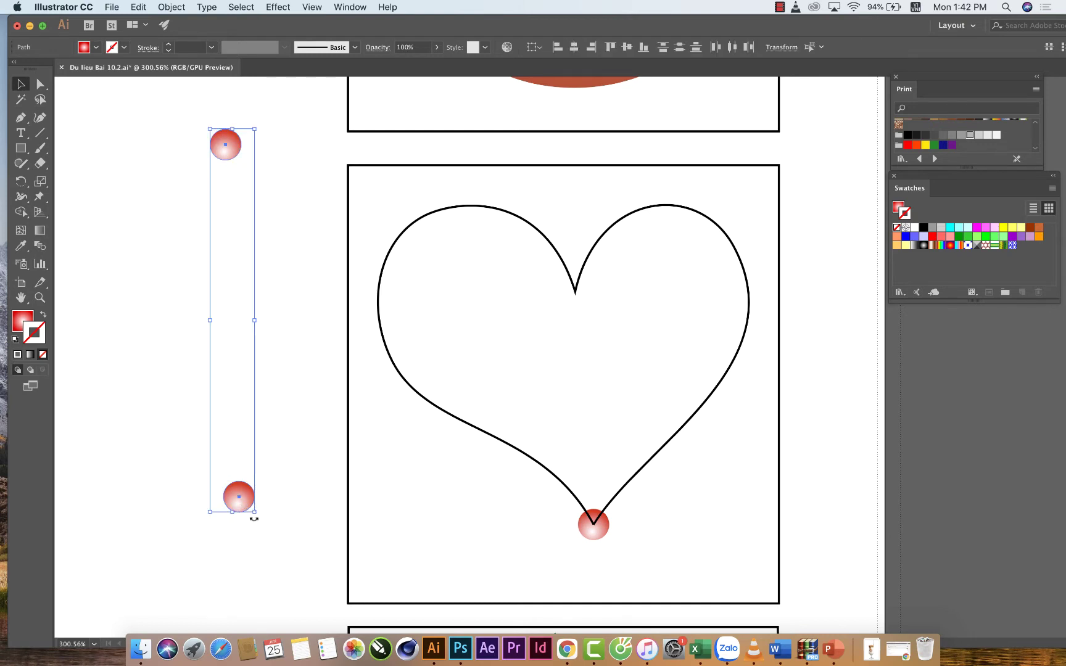
{"action": "left_click", "coordinate": [573, 47]}
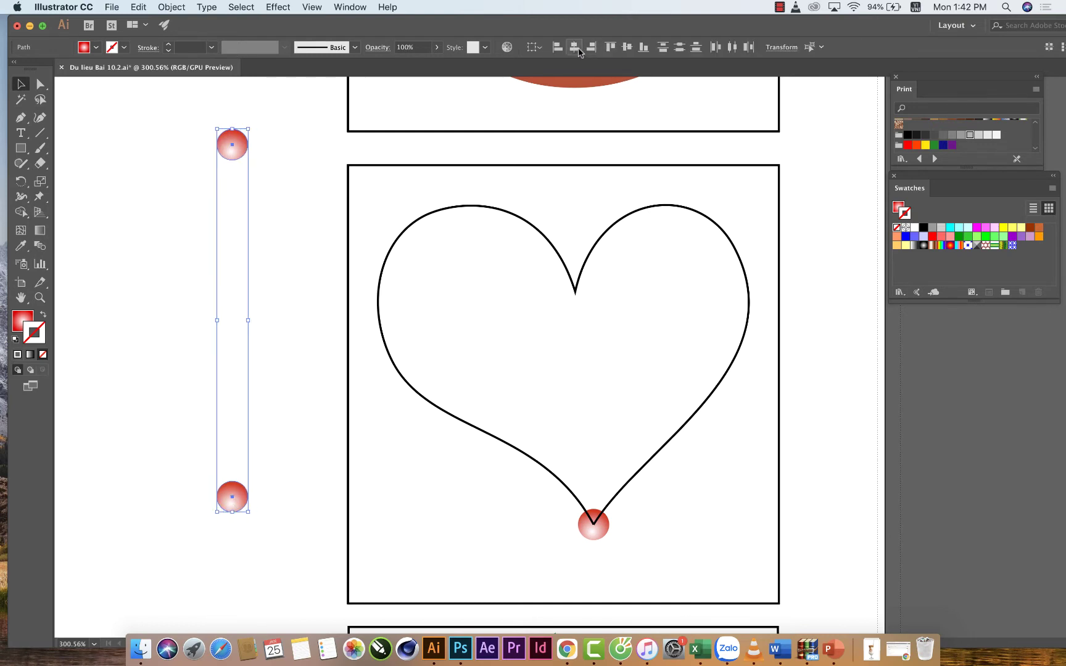
Check the upper and lower red circles by selecting each, then clear the selection
{"action": "left_click", "coordinate": [287, 229]}
{"action": "left_click", "coordinate": [233, 145]}
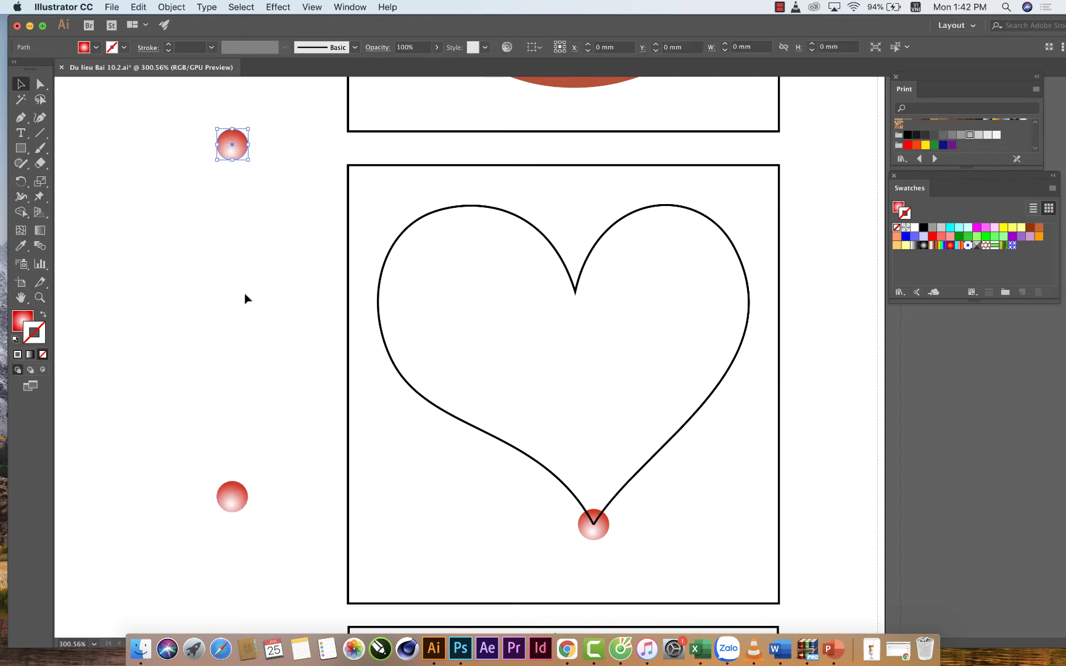
{"action": "left_click", "coordinate": [232, 497]}
{"action": "left_click", "coordinate": [238, 148]}
{"action": "left_click", "coordinate": [253, 233]}
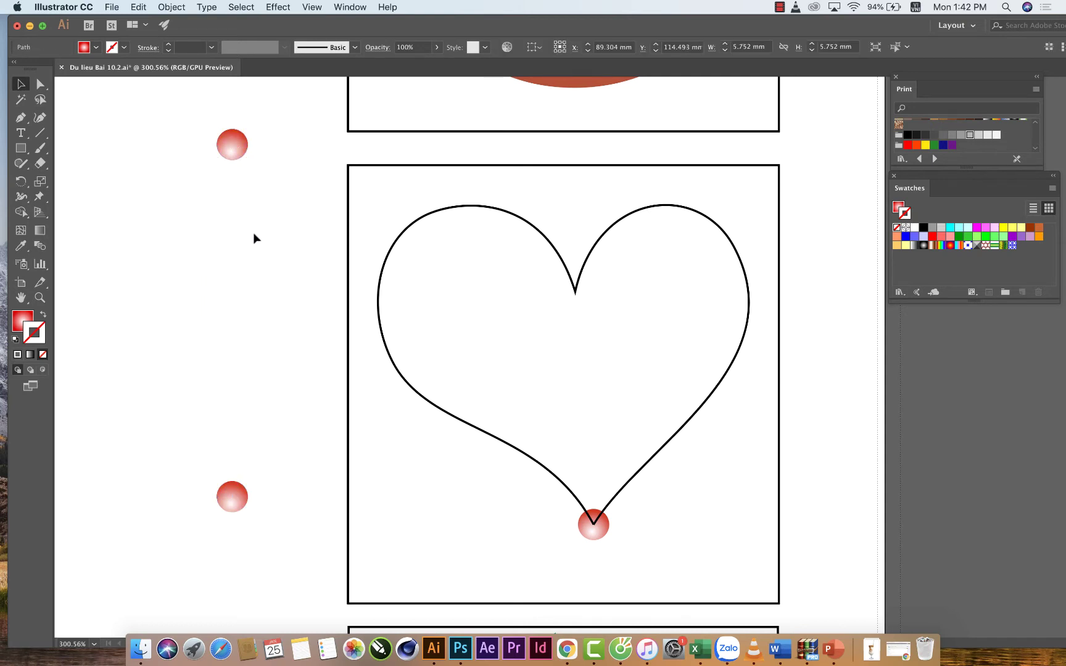
{"action": "left_click", "coordinate": [39, 246]}
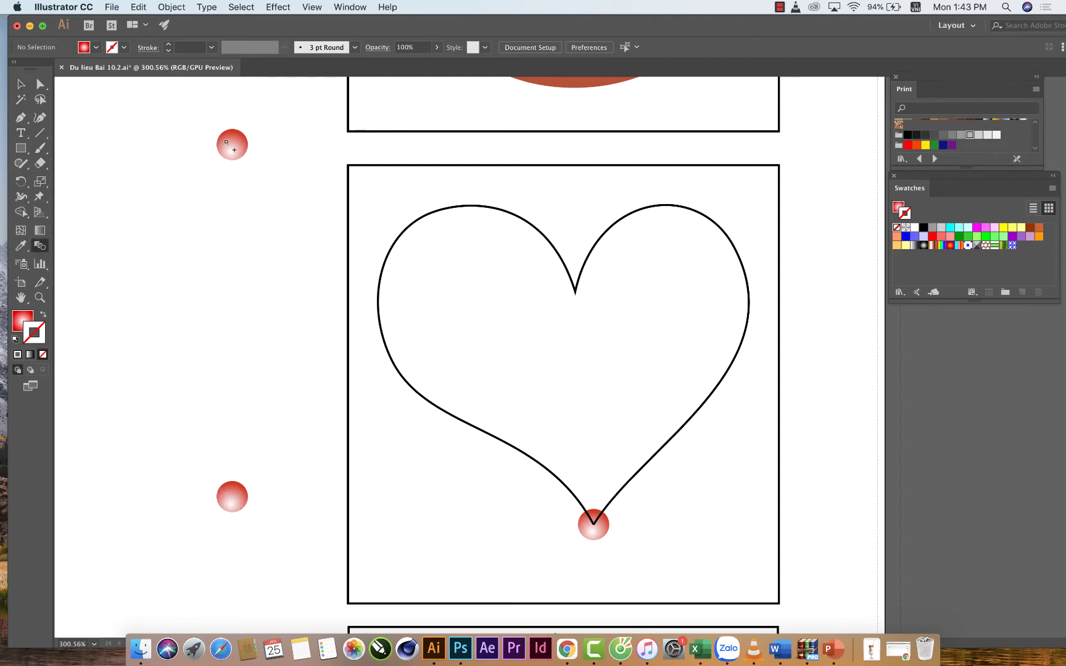
Blend the upper and lower red circles and preview a trial step count
{"action": "left_click", "coordinate": [227, 142]}
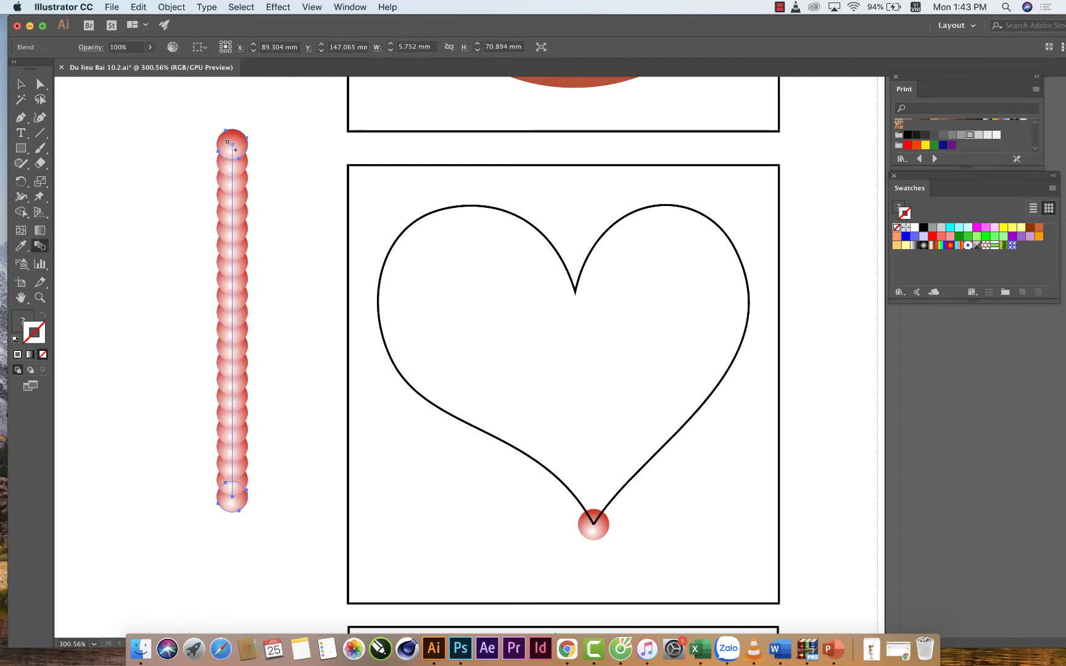
{"action": "double_click", "coordinate": [39, 246]}
{"action": "left_click_drag", "start_coordinate": [240, 186], "coordinate": [474, 154]}
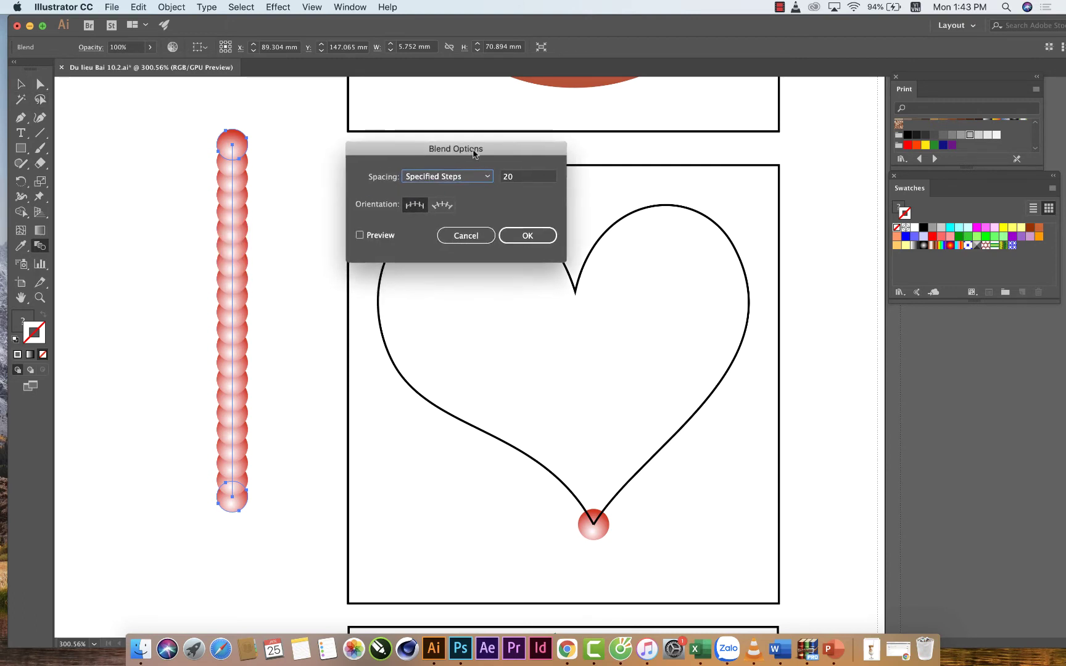
{"action": "left_click", "coordinate": [526, 177]}
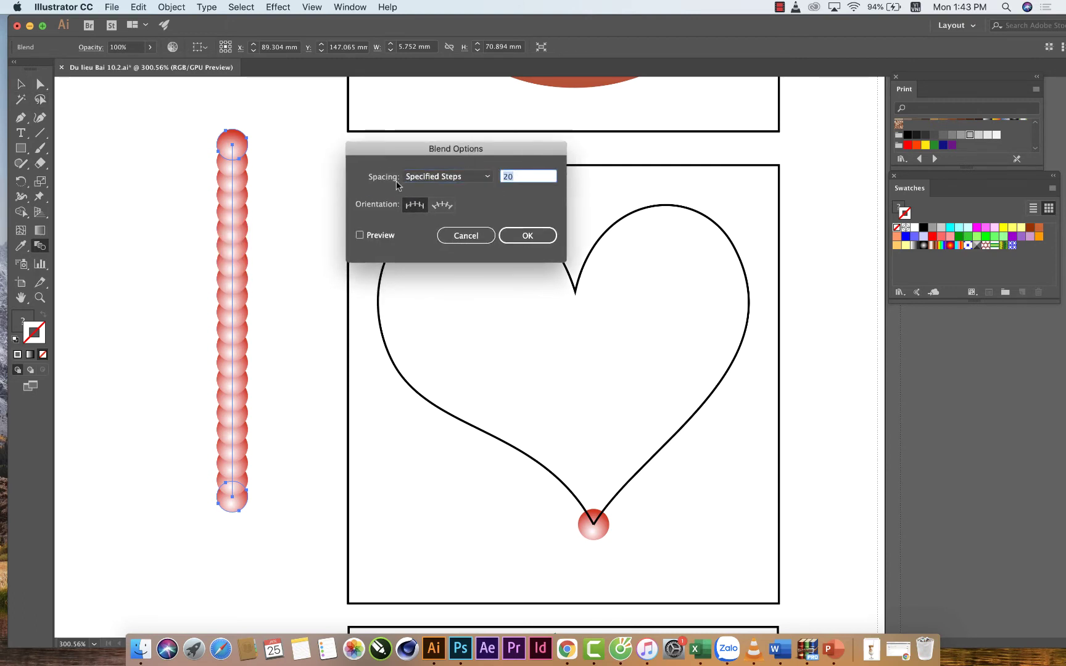
{"action": "type", "text": "256"}
{"action": "left_click", "coordinate": [378, 235]}
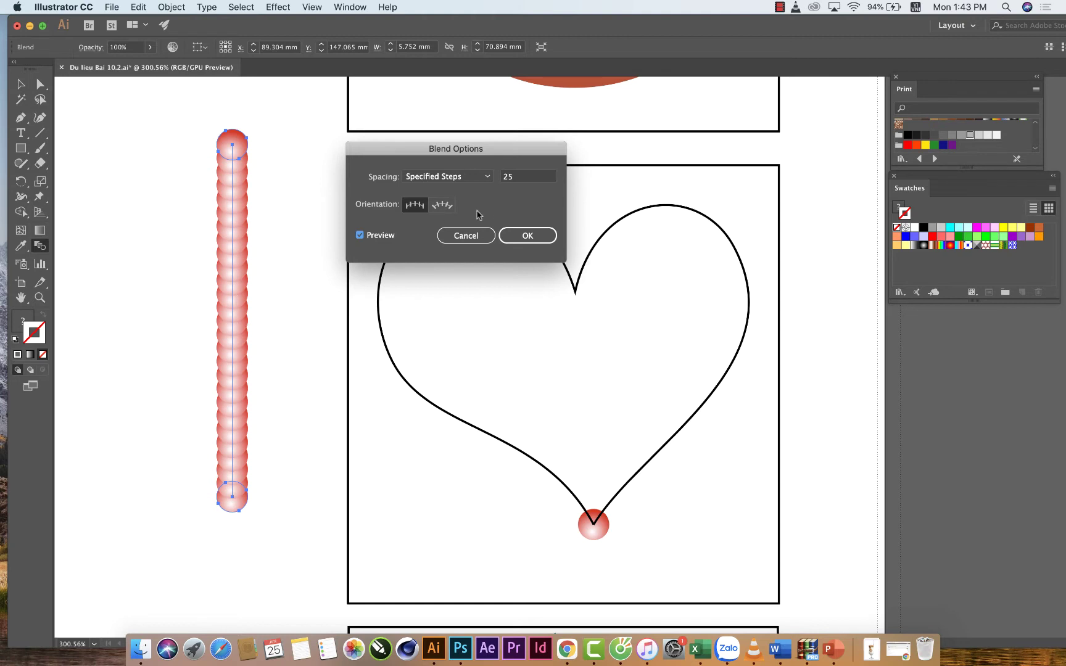
Set the blend to 4 specified steps, preview, and confirm
{"action": "double_click", "coordinate": [520, 177]}
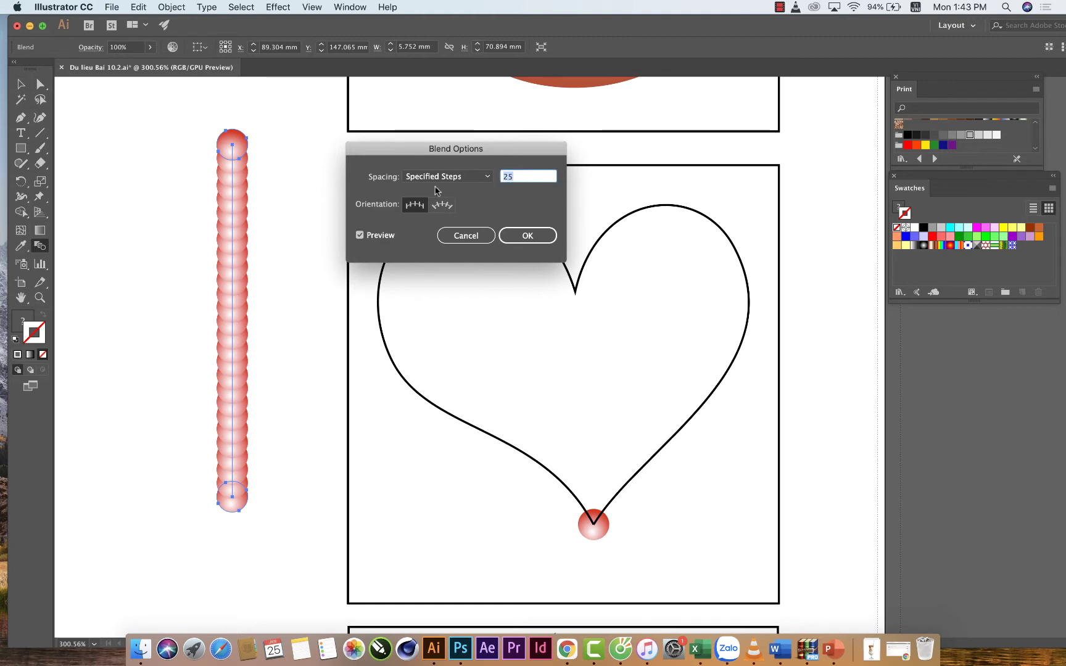
{"action": "type", "text": "4"}
{"action": "left_click", "coordinate": [360, 235]}
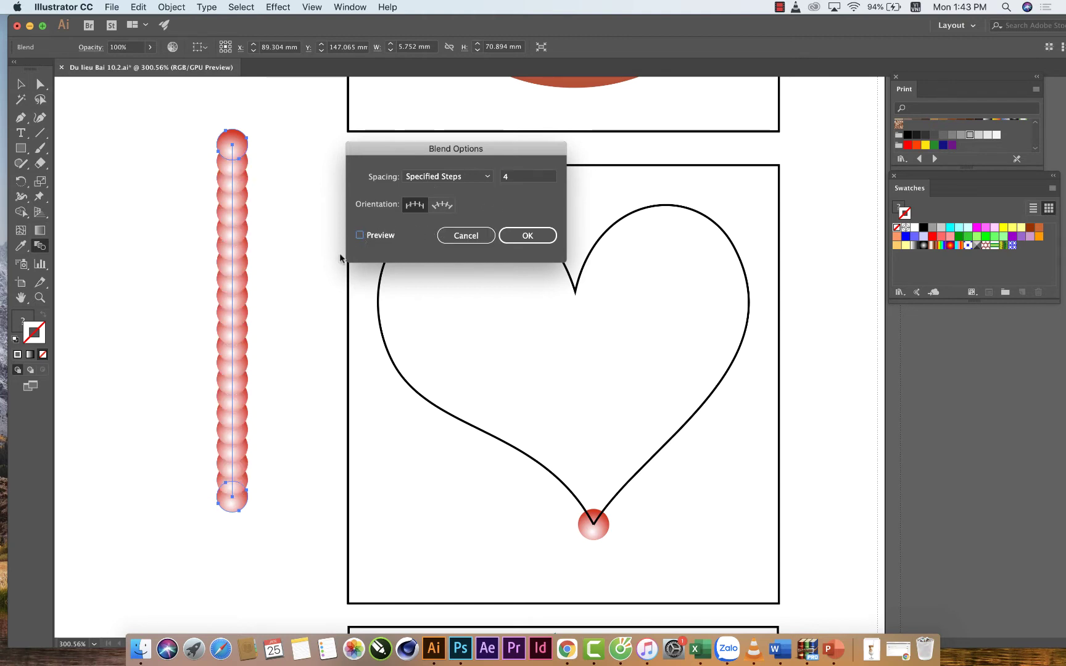
{"action": "left_click", "coordinate": [370, 239]}
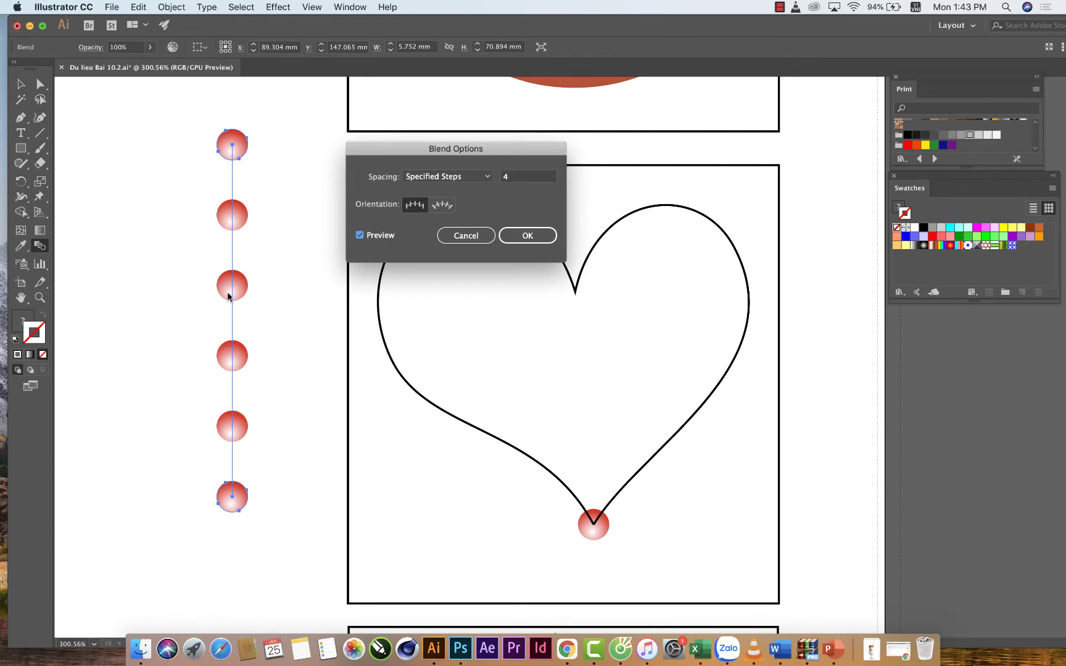
{"action": "left_click", "coordinate": [529, 238]}
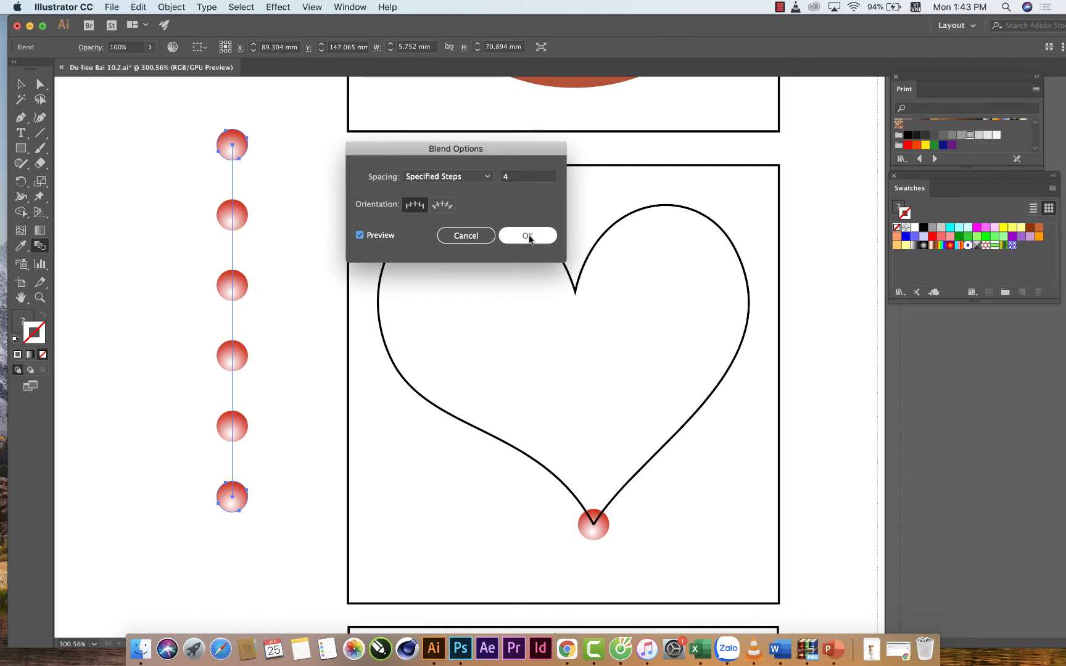
{"action": "left_click", "coordinate": [529, 238]}
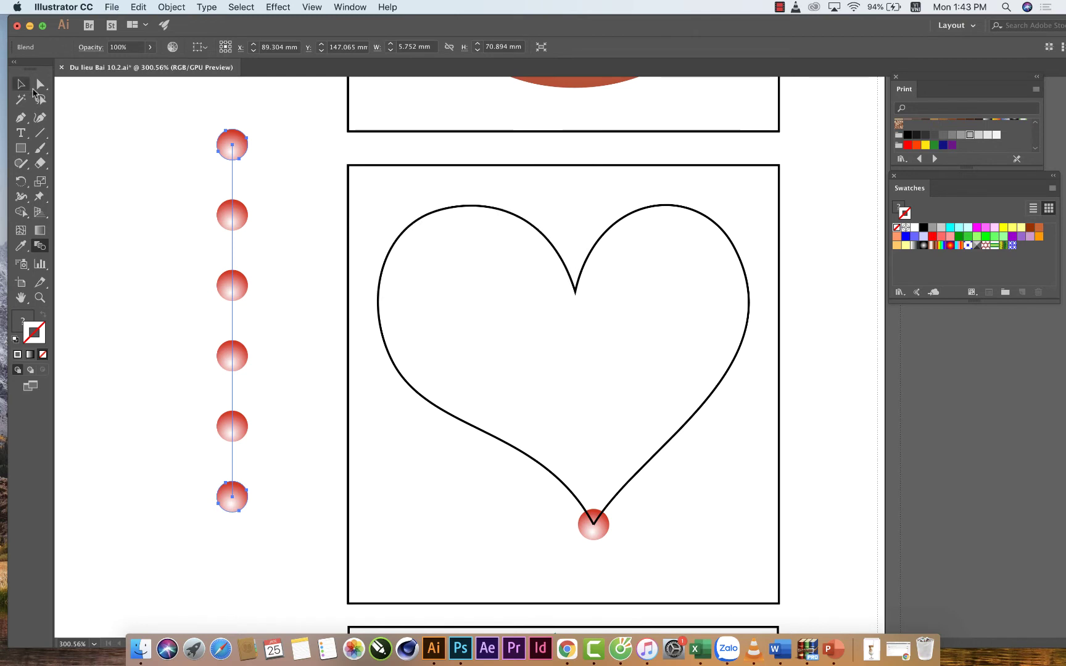
Shift the six-circle blend slightly left and release it via Object > Blend > Release
{"action": "key", "text": "v"}
{"action": "left_click", "coordinate": [155, 176]}
{"action": "left_click_drag", "start_coordinate": [239, 229], "coordinate": [223, 234]}
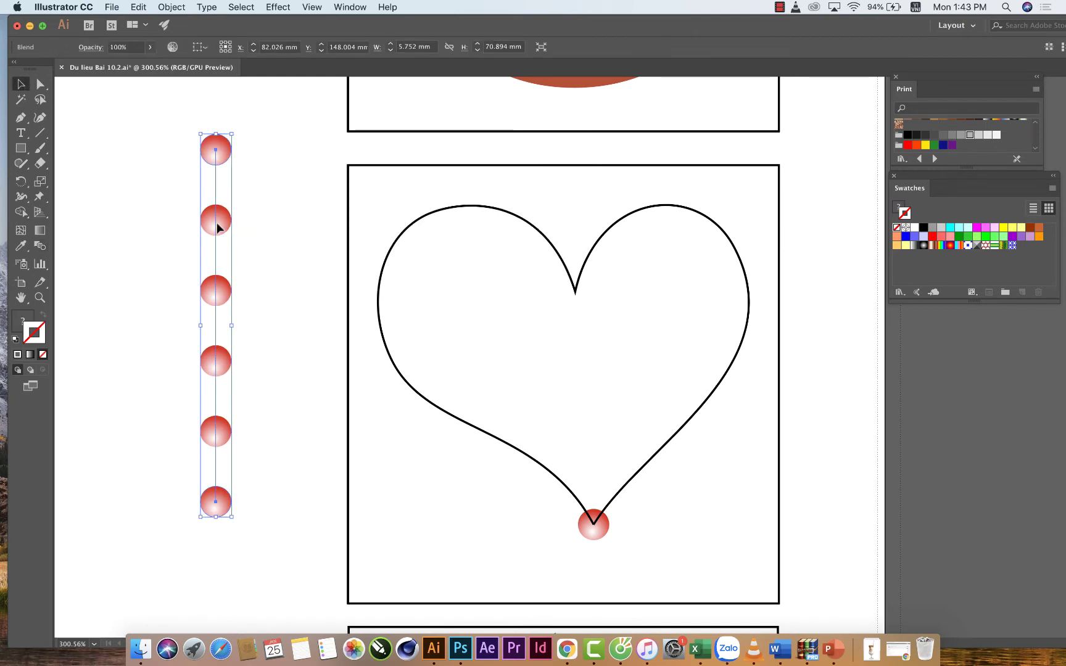
{"action": "left_click", "coordinate": [171, 7]}
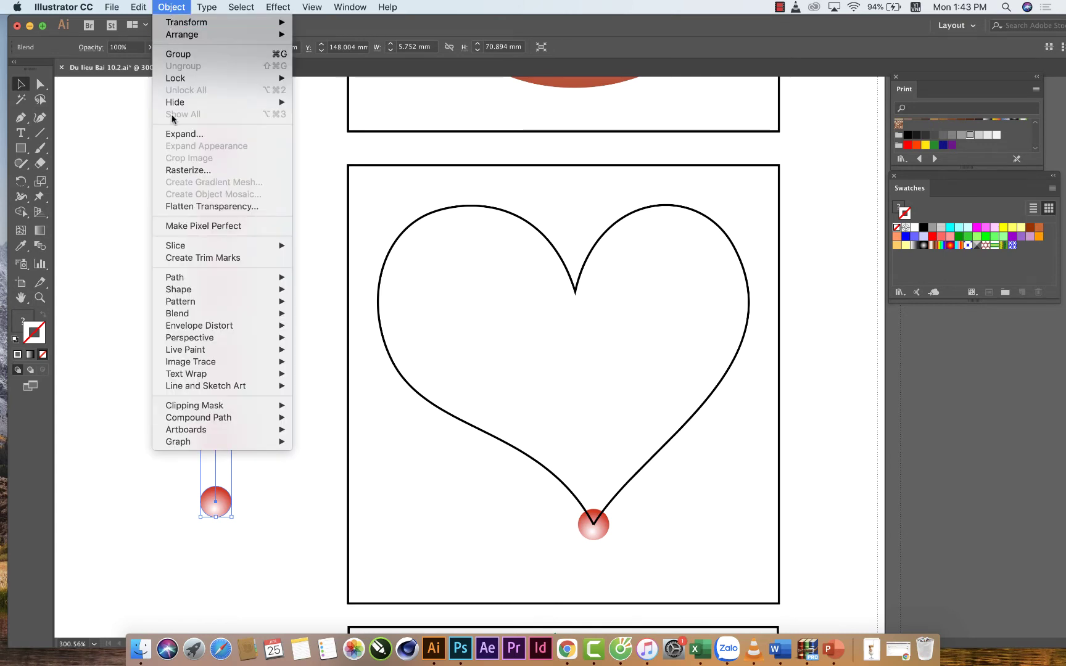
{"action": "mouse_move", "coordinate": [178, 314]}
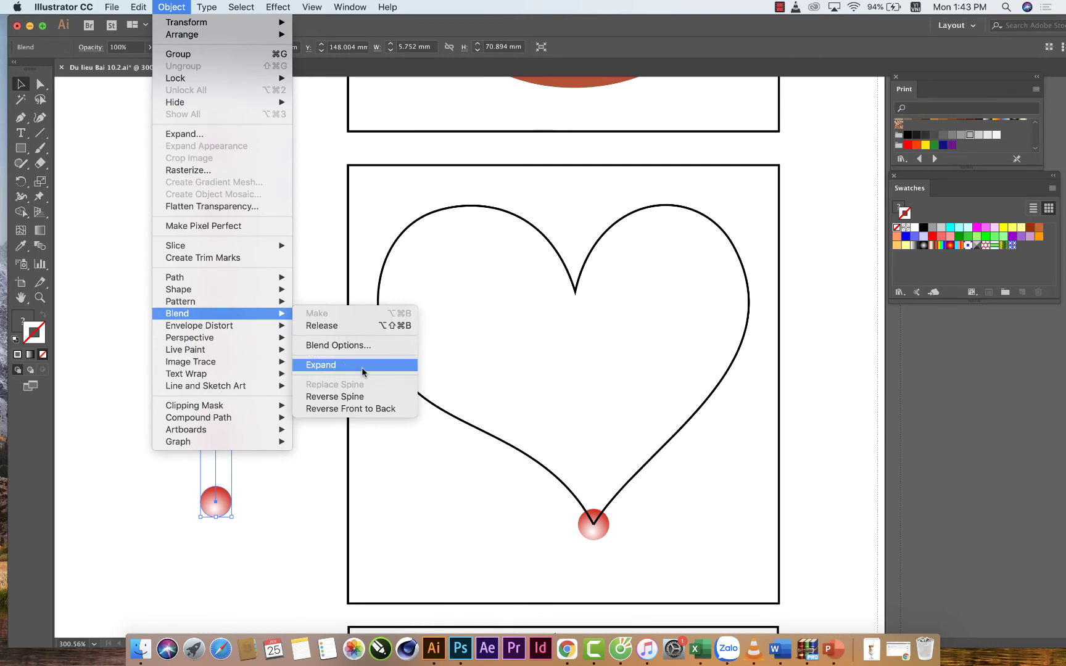
{"action": "left_click", "coordinate": [340, 326]}
Re-blend the top and bottom red circles into a dense column
{"action": "left_click", "coordinate": [242, 210]}
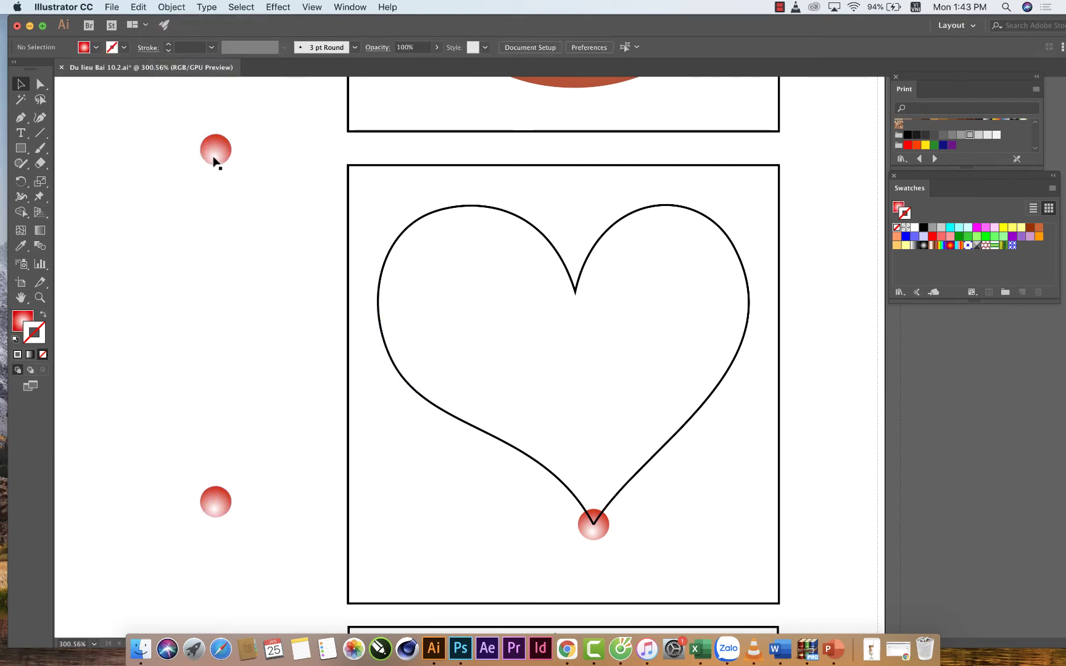
{"action": "left_click", "coordinate": [215, 161]}
{"action": "left_click", "coordinate": [222, 493]}
{"action": "left_click", "coordinate": [233, 242]}
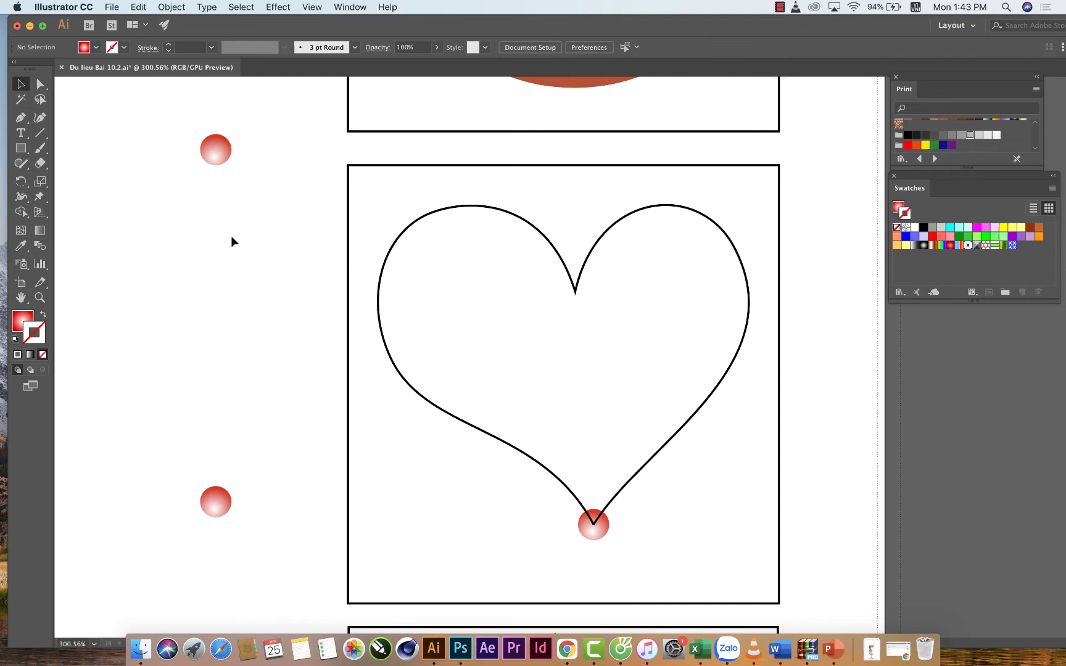
{"action": "left_click", "coordinate": [217, 150]}
{"action": "left_click", "coordinate": [266, 244]}
{"action": "left_click", "coordinate": [208, 503]}
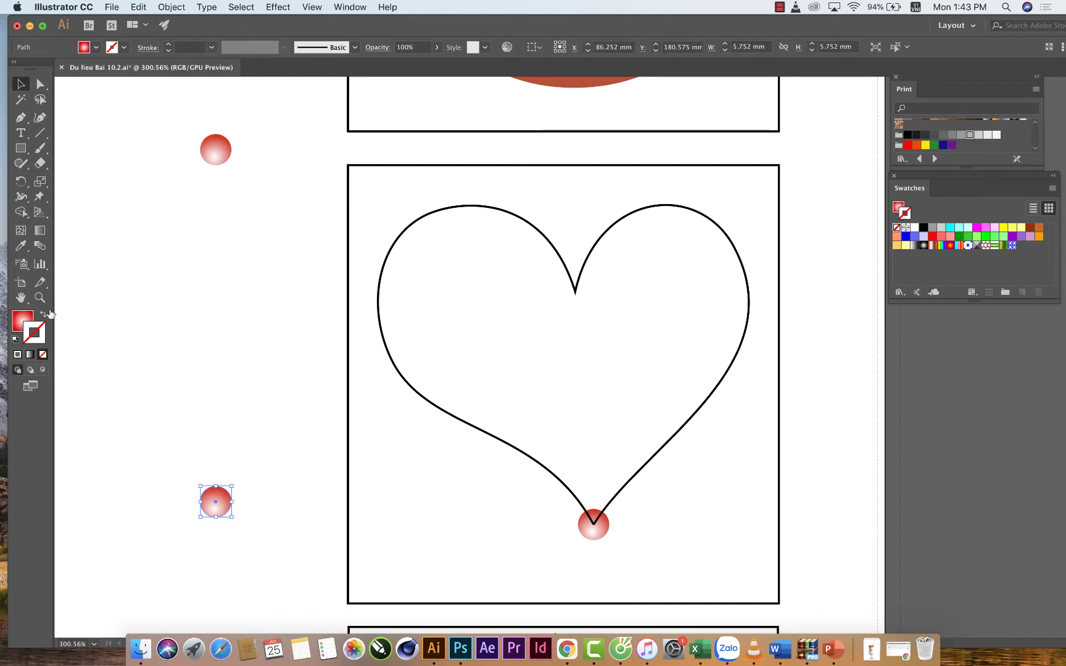
{"action": "left_click", "coordinate": [40, 246]}
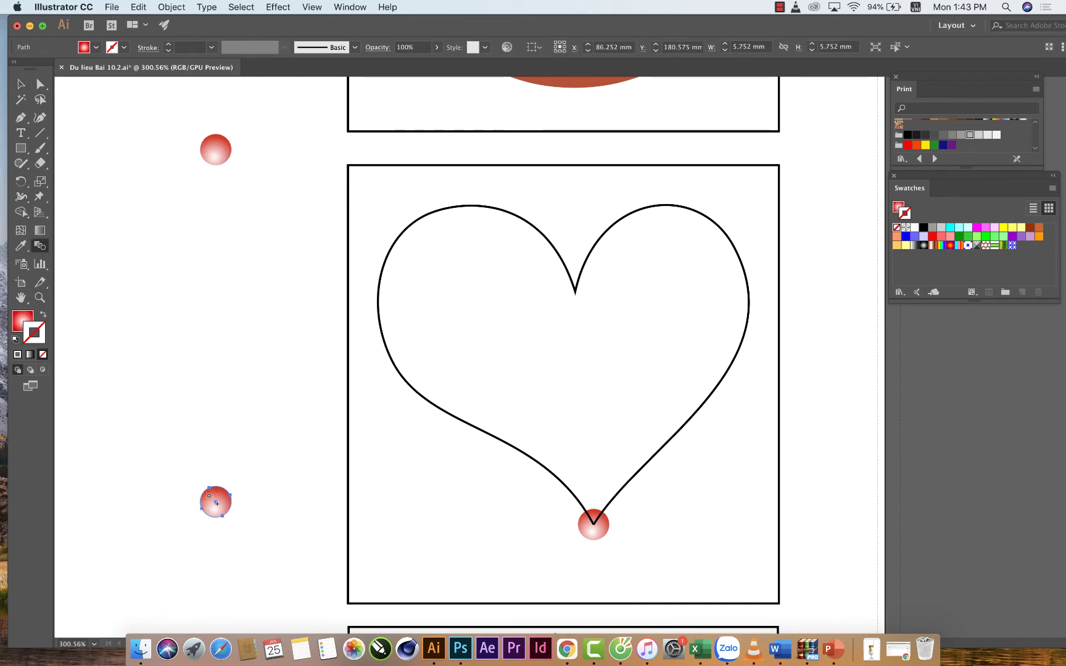
{"action": "left_click", "coordinate": [217, 503]}
Expand the blend with Object > Blend > Expand and ungroup the circles
{"action": "key", "text": "v"}
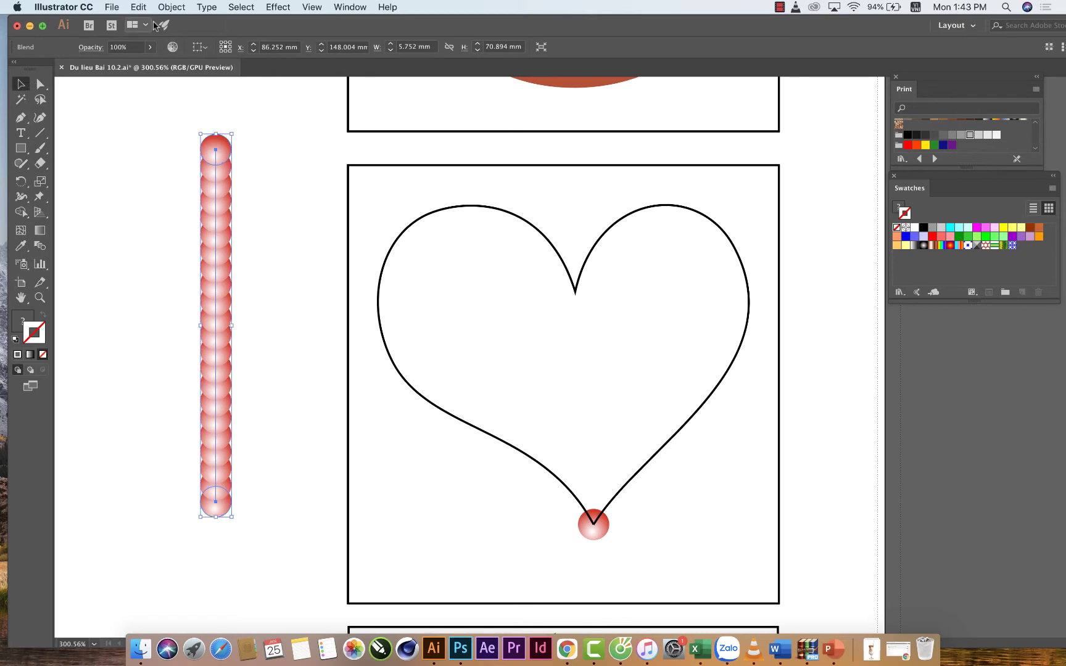
{"action": "left_click", "coordinate": [171, 7]}
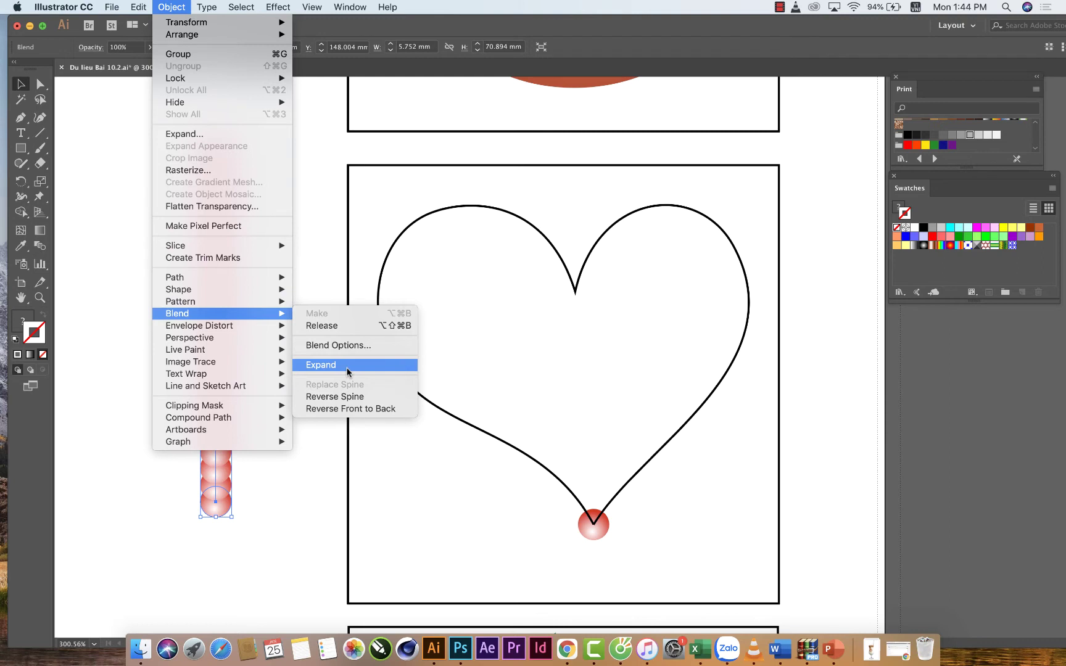
{"action": "left_click", "coordinate": [348, 367]}
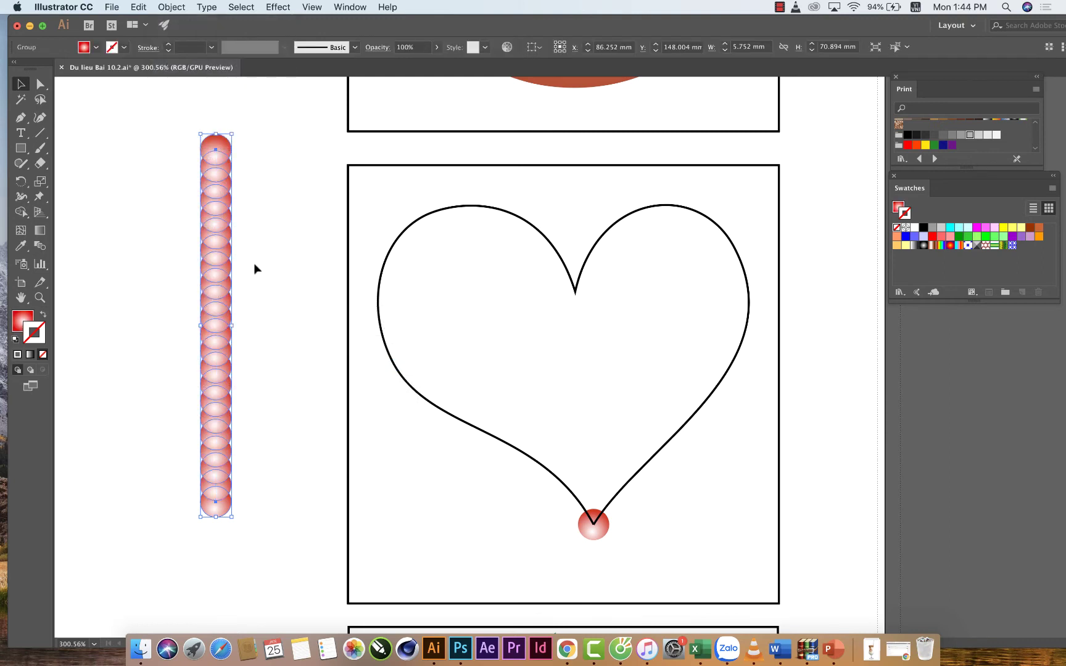
{"action": "left_click", "coordinate": [292, 230]}
{"action": "left_click", "coordinate": [216, 196]}
{"action": "right_click", "coordinate": [216, 196]}
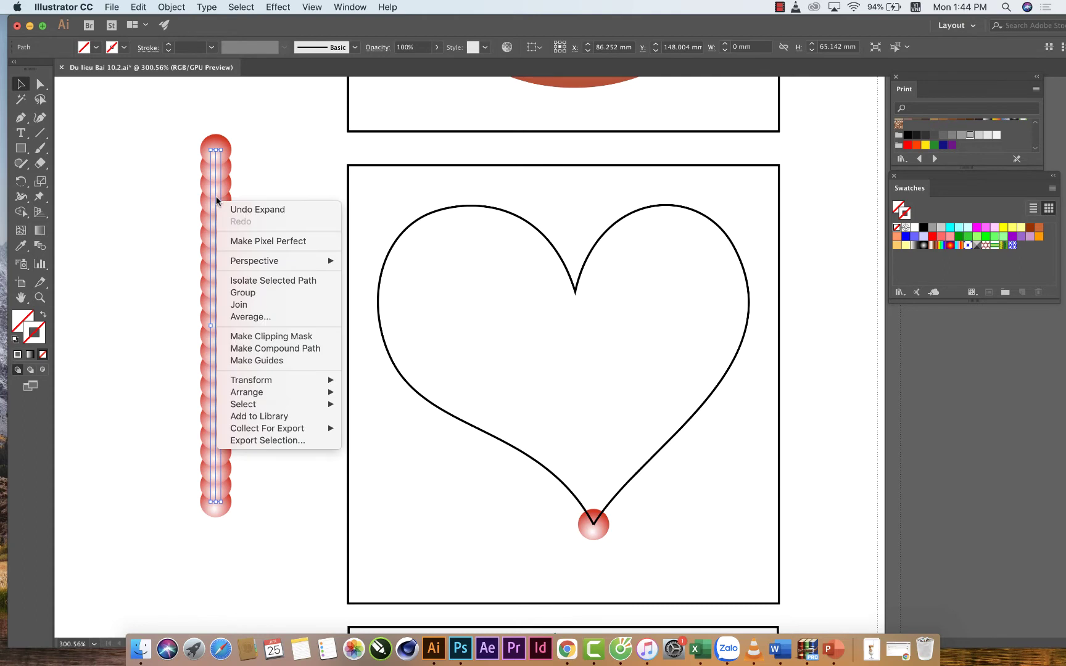
{"action": "left_click", "coordinate": [183, 195]}
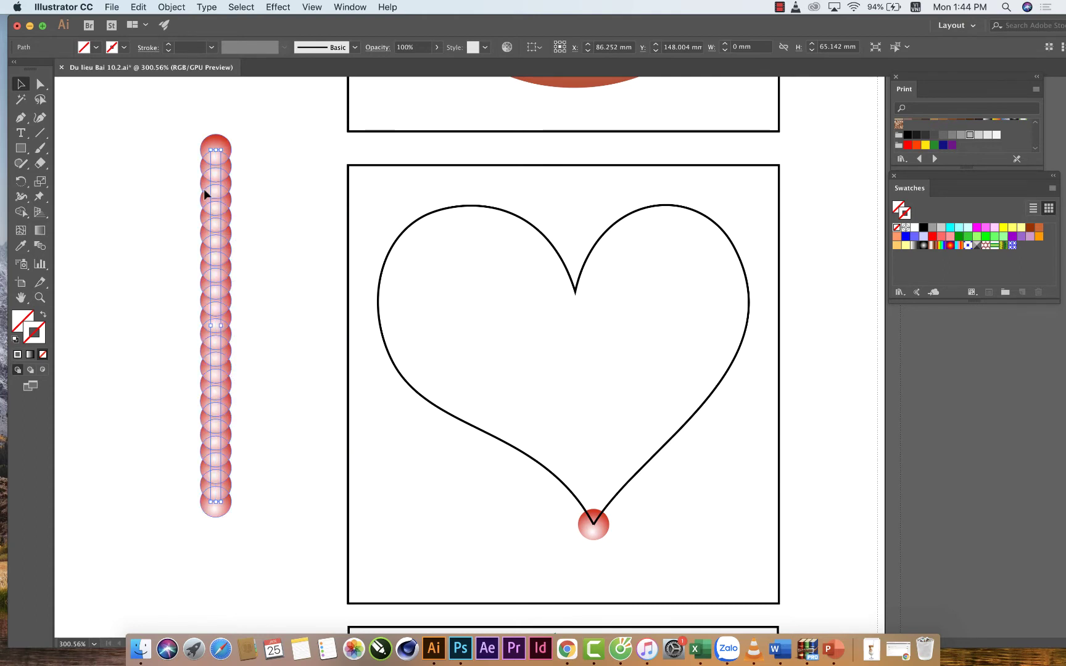
{"action": "left_click", "coordinate": [211, 197]}
{"action": "right_click", "coordinate": [212, 198]}
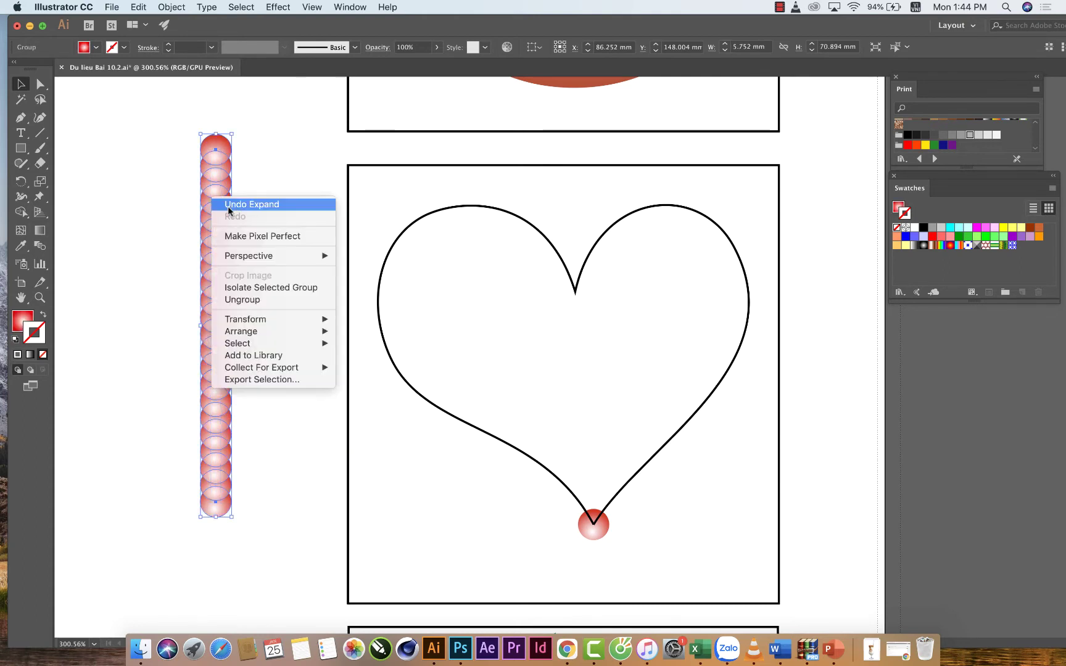
{"action": "left_click", "coordinate": [254, 299]}
Test pulling circles out, undo back to the straight column, and nudge it left
{"action": "left_click", "coordinate": [252, 222]}
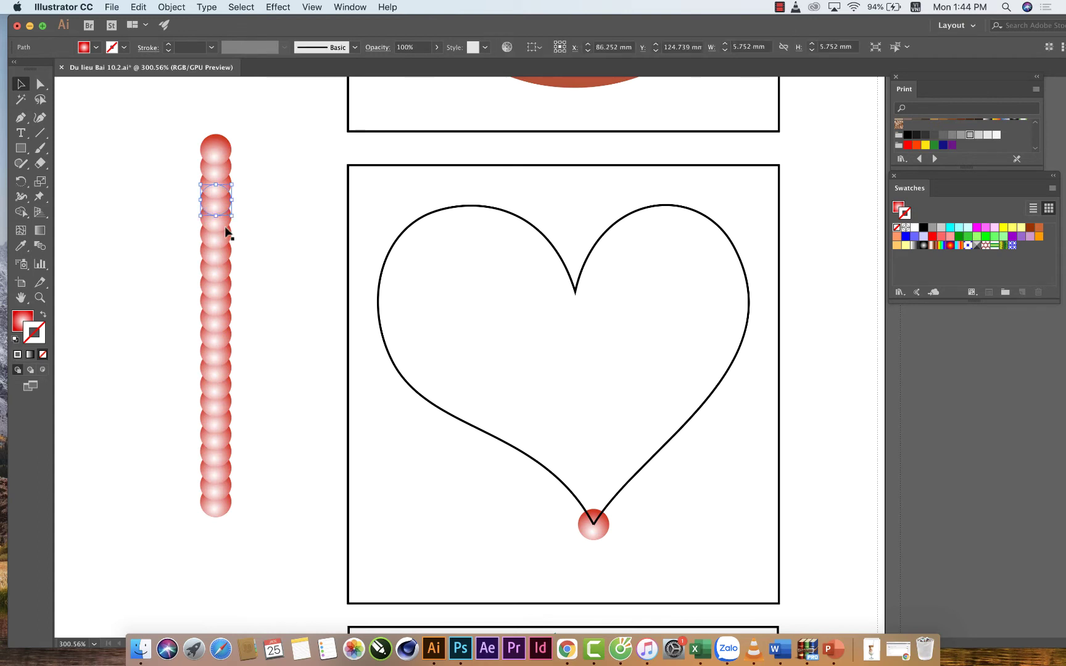
{"action": "mouse_move", "coordinate": [221, 250]}
{"action": "left_mouse_down"}
{"action": "mouse_move", "coordinate": [259, 271]}
{"action": "mouse_move", "coordinate": [182, 276]}
{"action": "mouse_move", "coordinate": [177, 311]}
{"action": "left_mouse_up"}
{"action": "mouse_move", "coordinate": [210, 350]}
{"action": "left_mouse_down"}
{"action": "mouse_move", "coordinate": [179, 355]}
{"action": "mouse_move", "coordinate": [214, 392]}
{"action": "mouse_move", "coordinate": [276, 408]}
{"action": "left_mouse_up"}
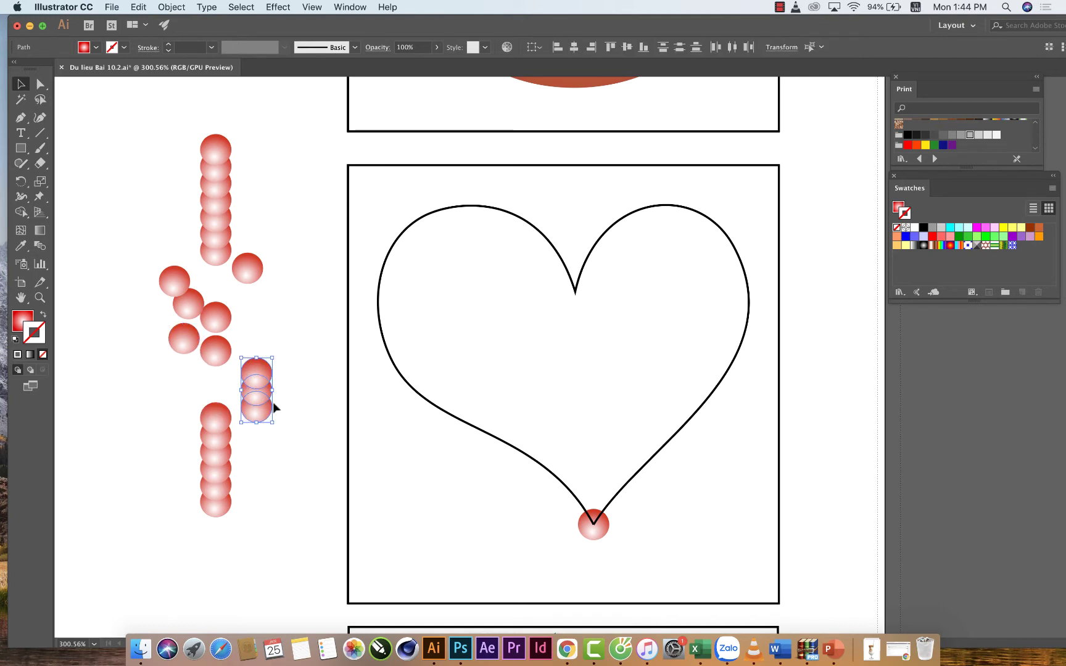
{"action": "left_click_drag", "start_coordinate": [209, 433], "coordinate": [166, 421]}
{"action": "key", "text": "cmd+z"}
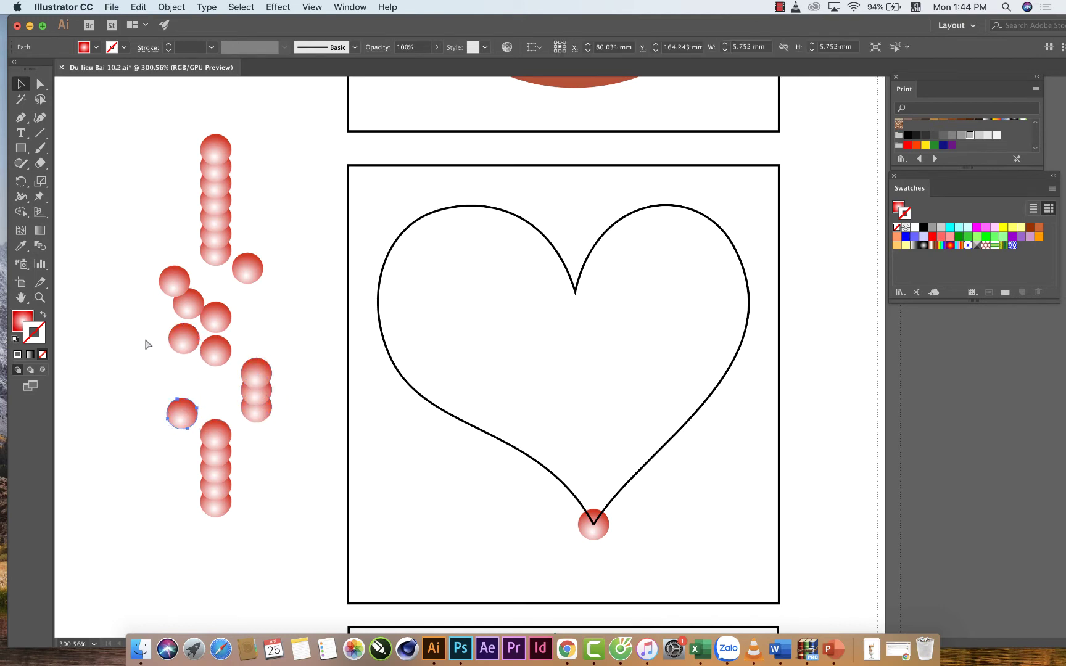
{"action": "key", "text": "cmd+z"}
{"action": "key", "text": "cmd+z"}
{"action": "key", "text": "cmd+z"}
{"action": "key", "text": "cmd+z"}
{"action": "key", "text": "cmd+z"}
{"action": "key", "text": "cmd+z"}
{"action": "key", "text": "cmd+z"}
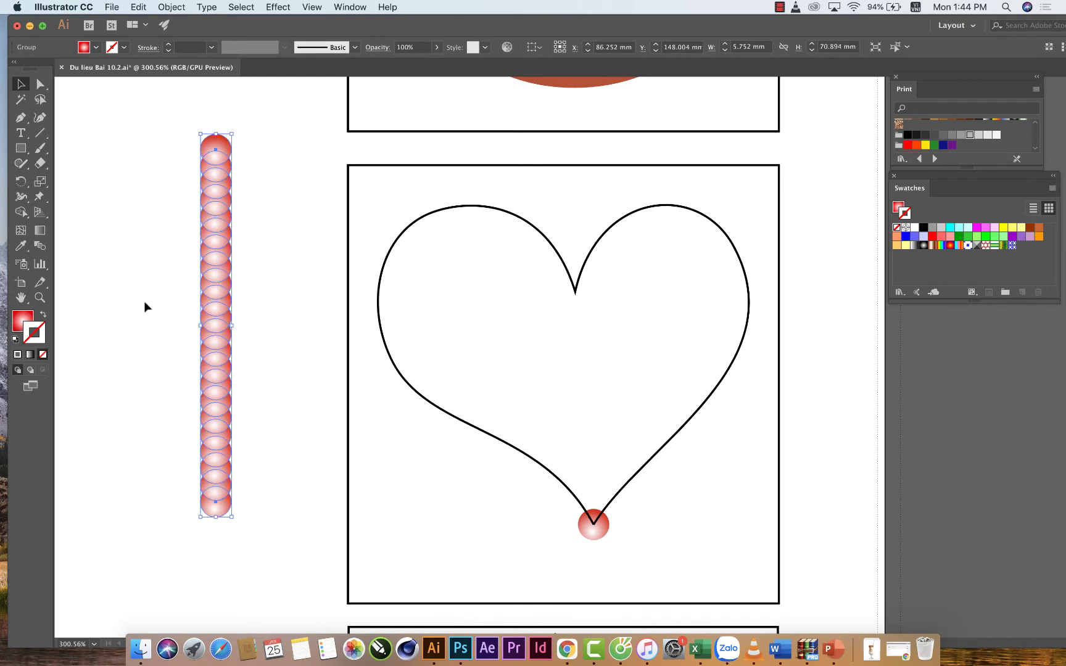
{"action": "key", "text": "cmd+z"}
{"action": "left_click", "coordinate": [150, 226]}
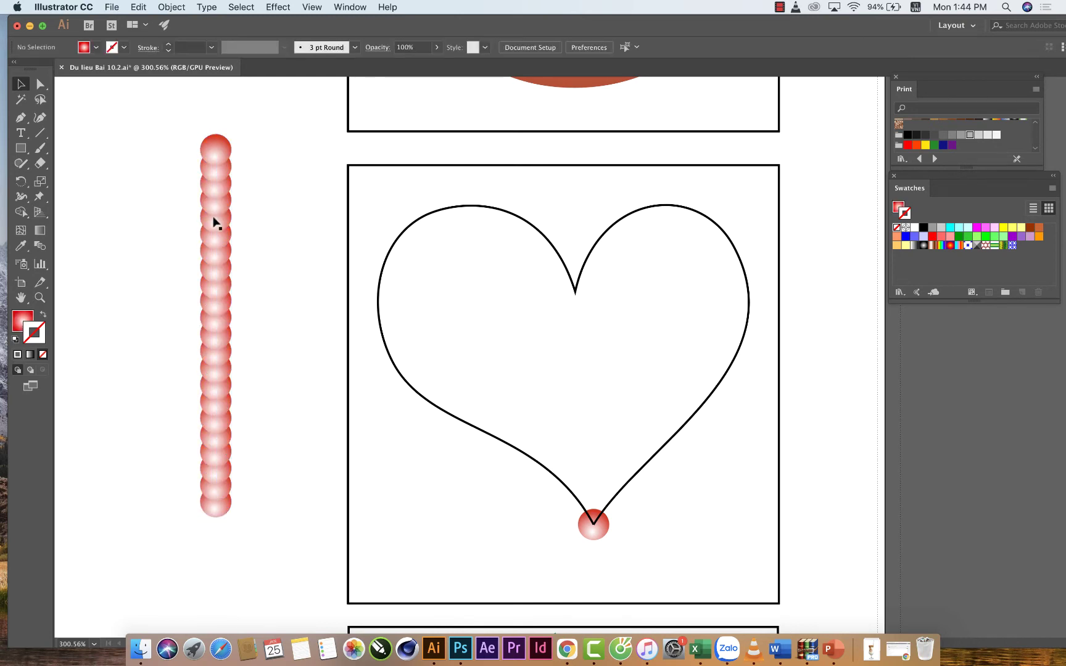
{"action": "mouse_move", "coordinate": [214, 221]}
{"action": "left_mouse_down"}
{"action": "mouse_move", "coordinate": [141, 231]}
{"action": "mouse_move", "coordinate": [176, 238]}
{"action": "mouse_move", "coordinate": [198, 229]}
{"action": "left_mouse_up"}
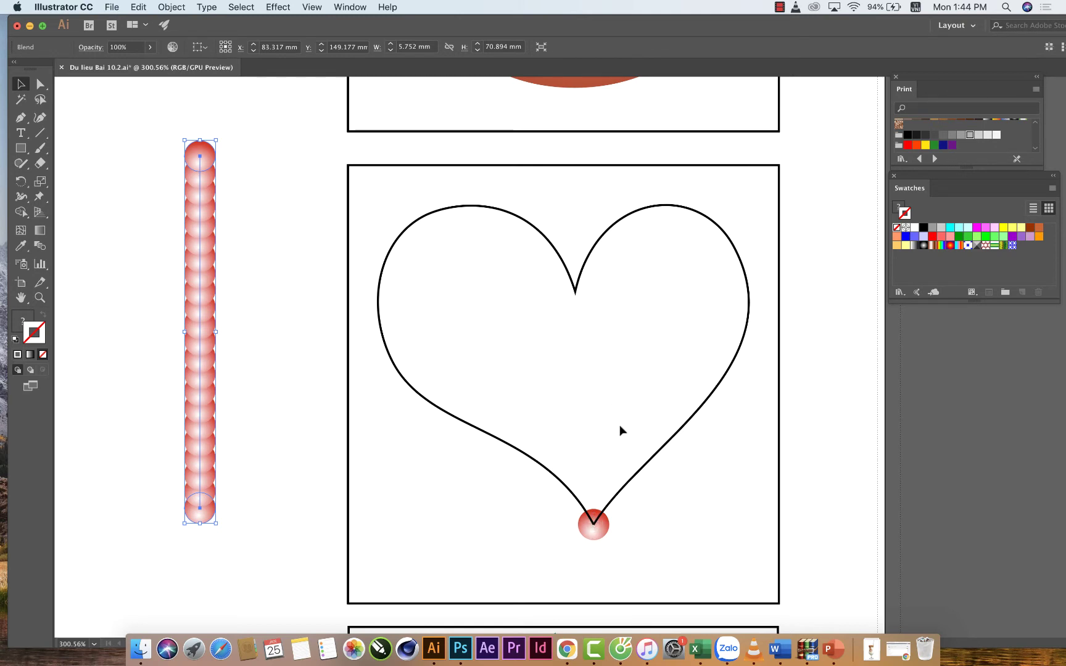
Select the sphere column with the heart path and replace the blend's spine with the heart outline
{"action": "key", "text": "cmd+z"}
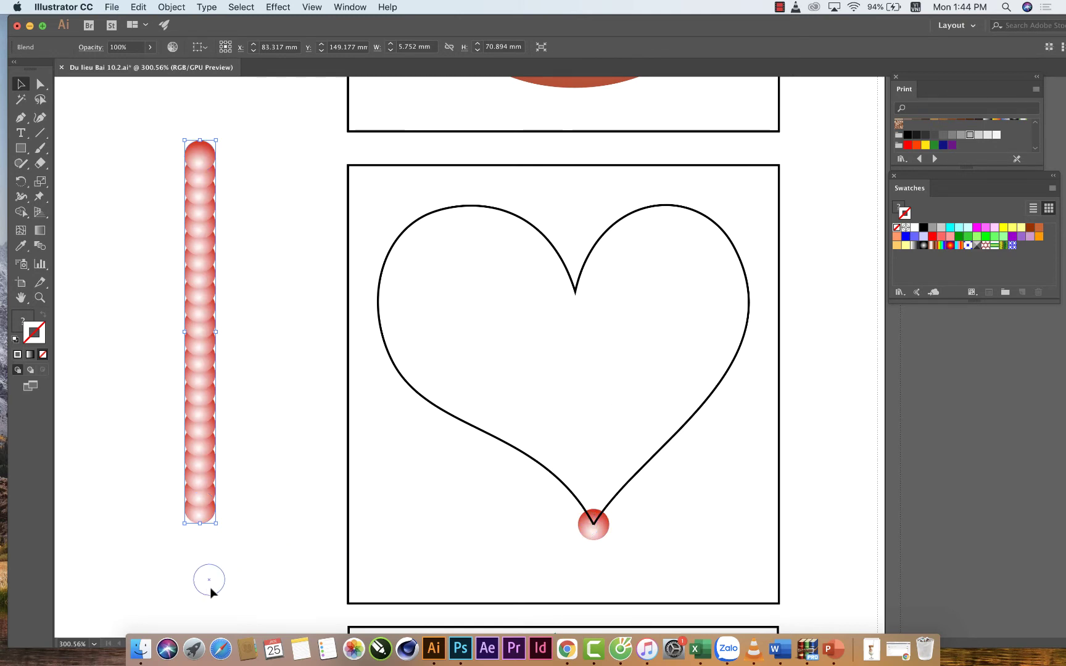
{"action": "left_click_drag", "start_coordinate": [211, 590], "coordinate": [210, 590]}
{"action": "left_click", "coordinate": [669, 208]}
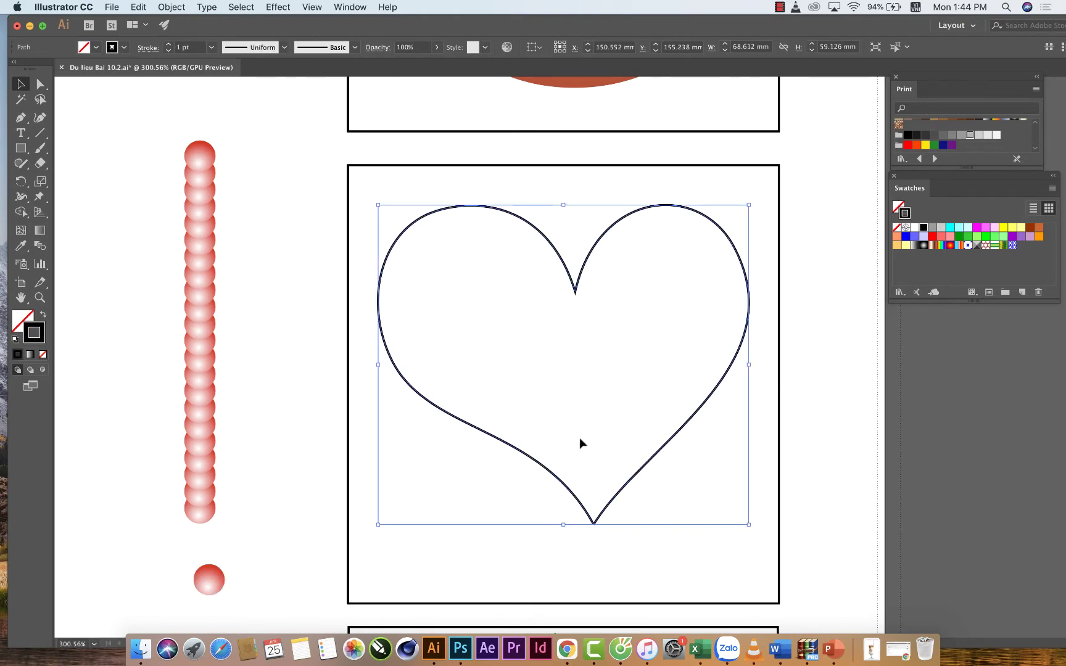
{"action": "left_click", "coordinate": [205, 248], "text": "shift"}
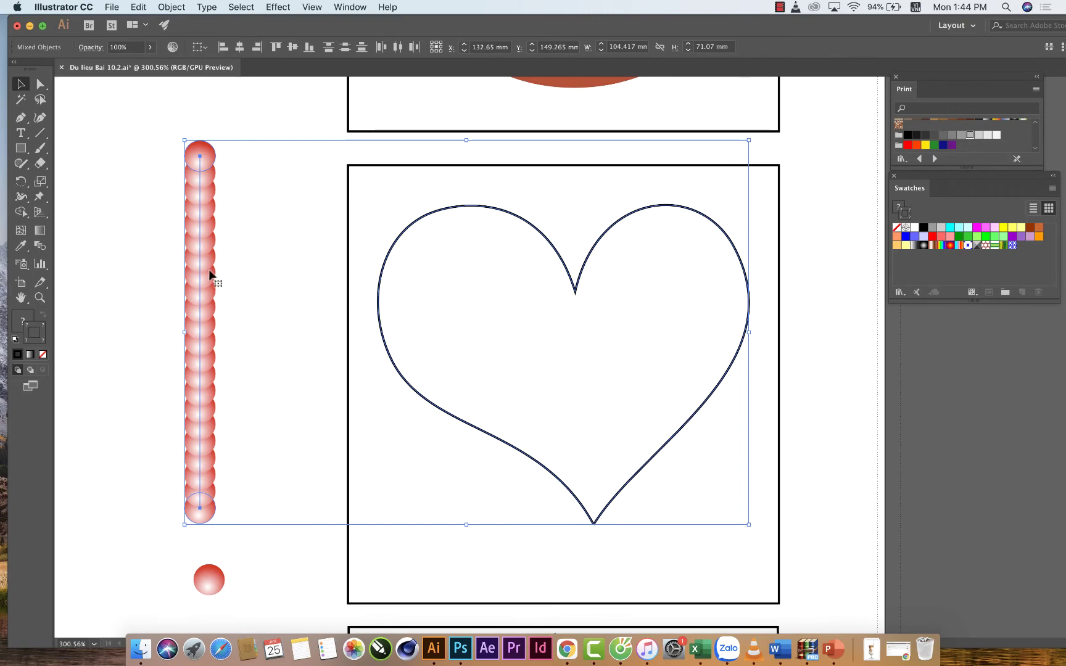
{"action": "left_click", "coordinate": [171, 6]}
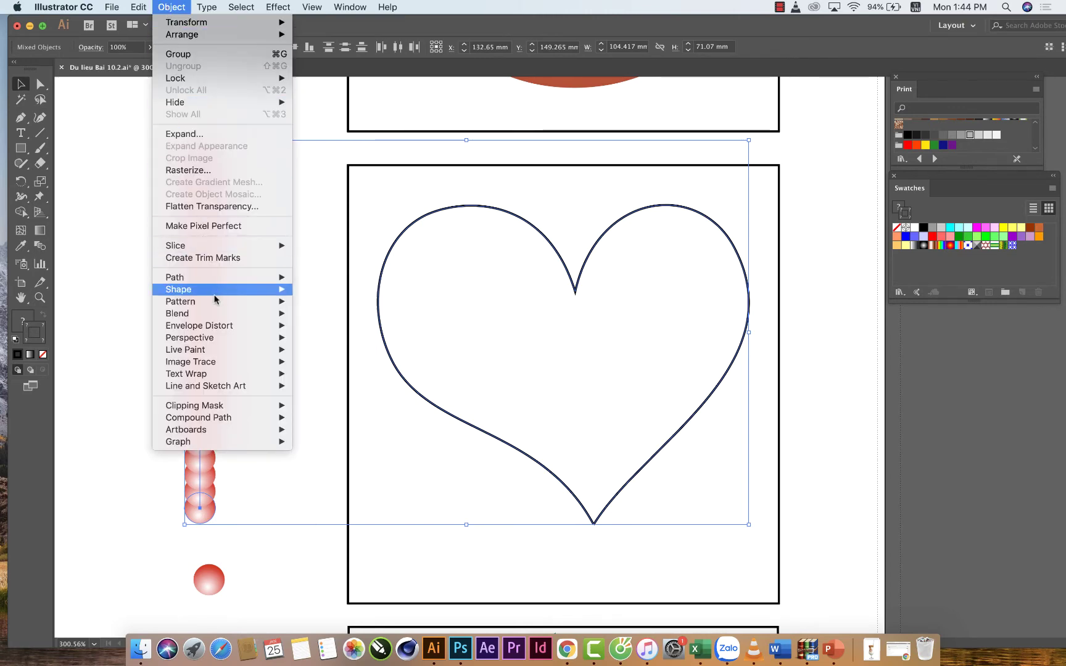
{"action": "mouse_move", "coordinate": [178, 314]}
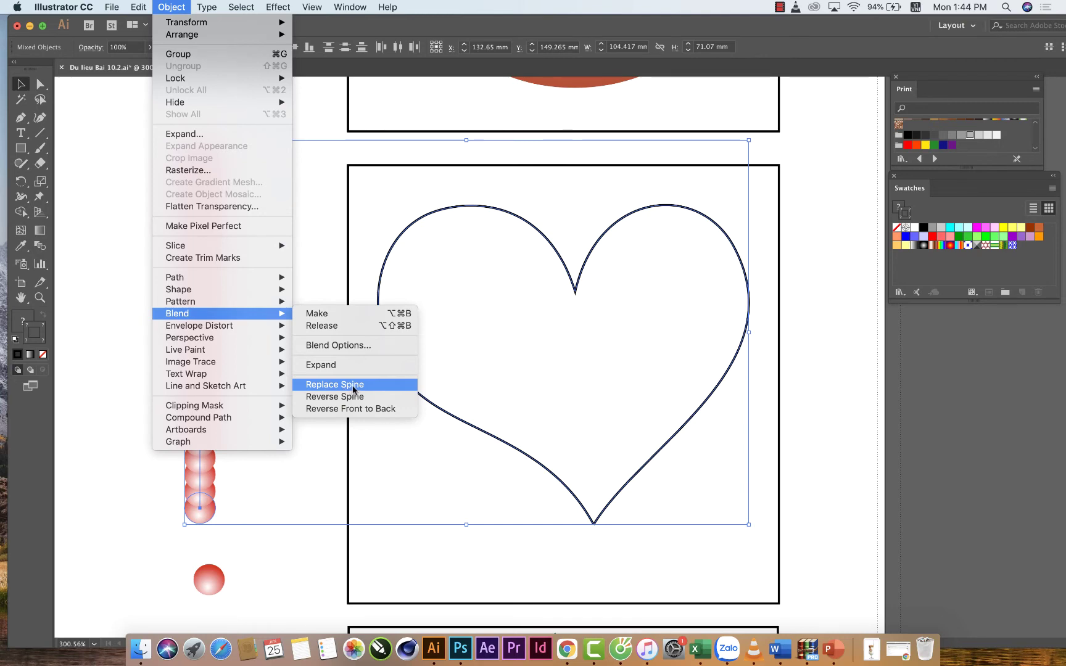
{"action": "left_click", "coordinate": [352, 385]}
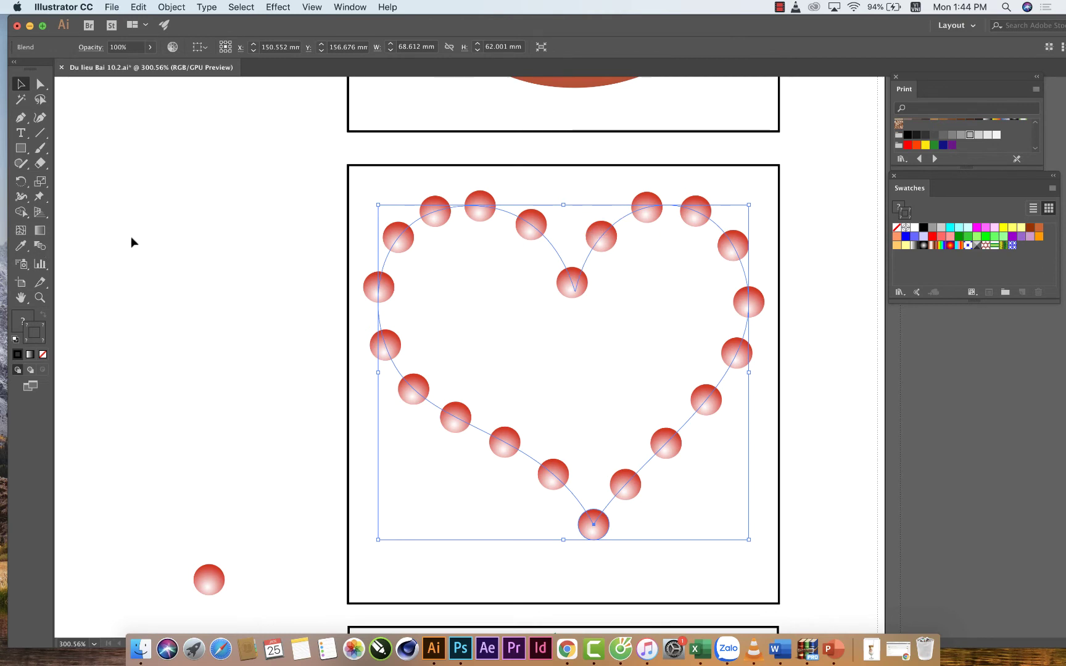
Open Blend Options with Preview on and try 40 specified steps on the heart blend
{"action": "double_click", "coordinate": [46, 247]}
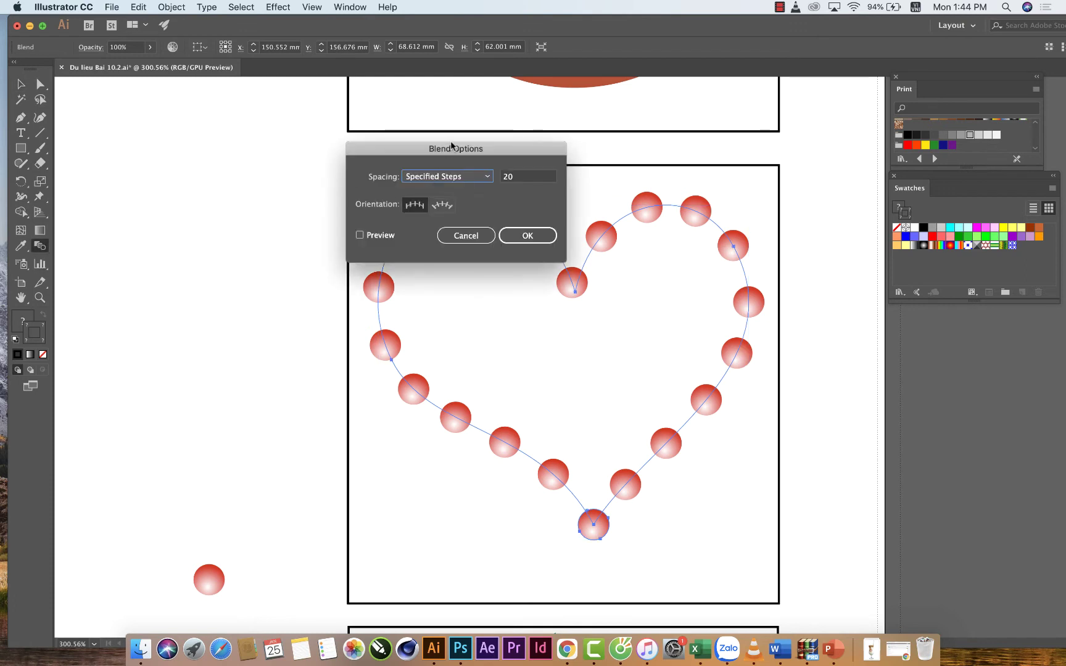
{"action": "left_click_drag", "start_coordinate": [451, 147], "coordinate": [200, 152]}
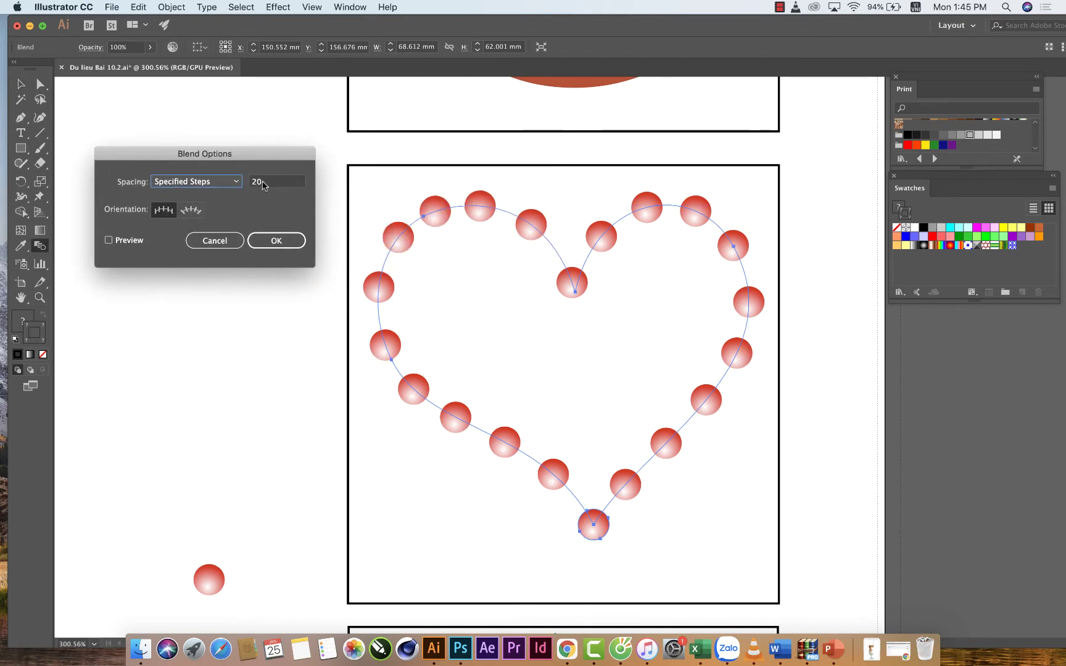
{"action": "left_click", "coordinate": [108, 241]}
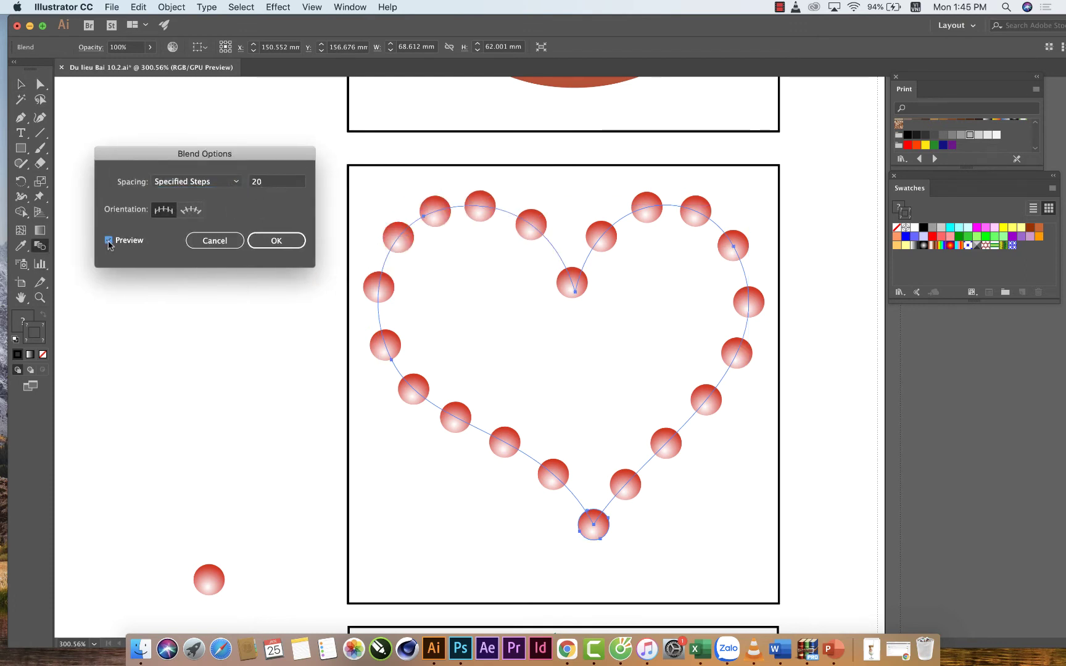
{"action": "left_click", "coordinate": [270, 186]}
{"action": "type", "text": "4"}
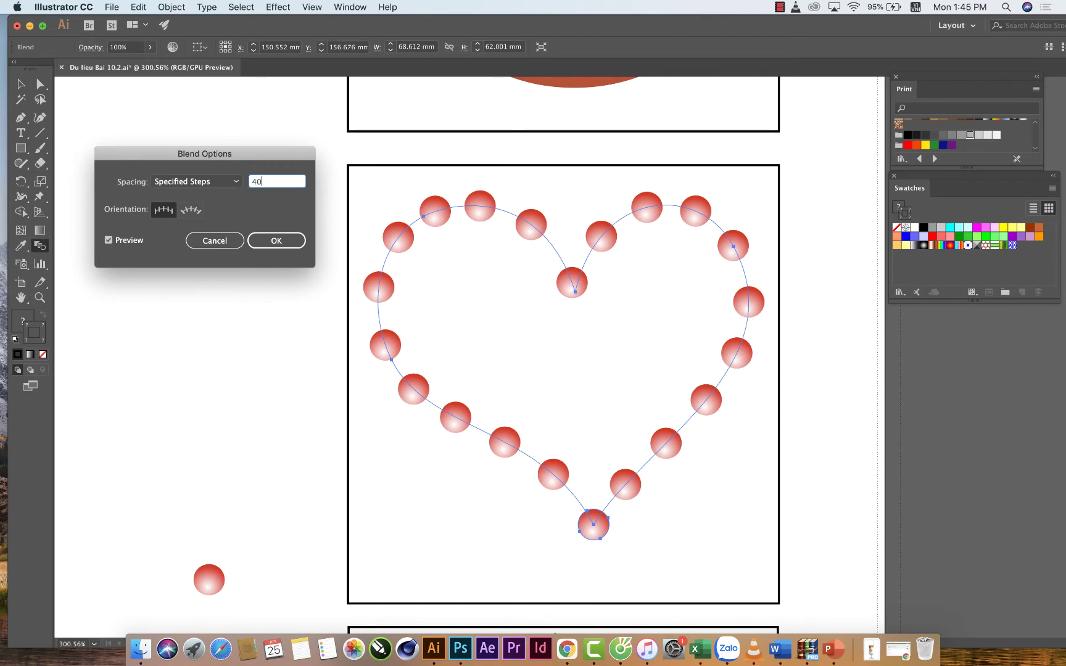
{"action": "left_click", "coordinate": [108, 241]}
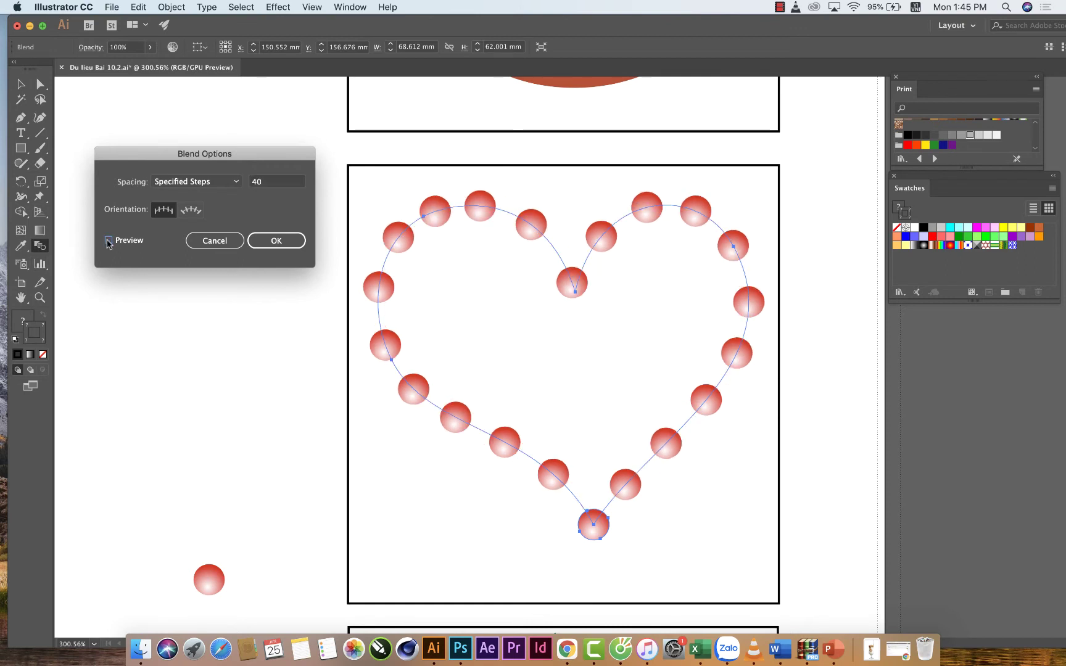
{"action": "left_click", "coordinate": [109, 241]}
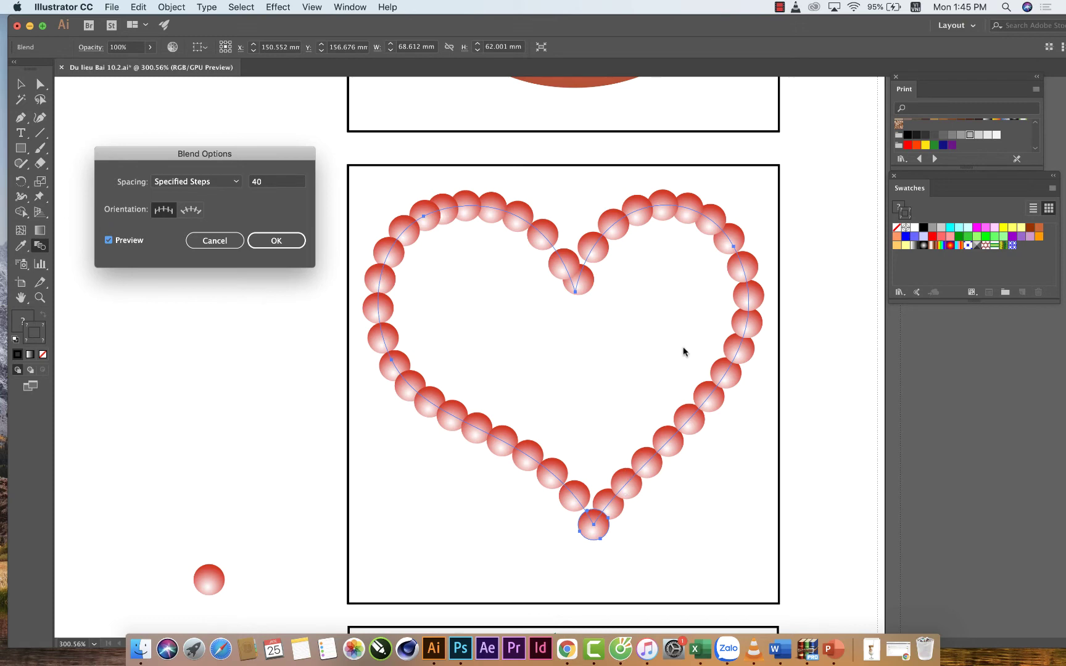
Preview 30 steps, then settle on 29 specified steps and confirm
{"action": "left_click", "coordinate": [282, 181]}
{"action": "type", "text": "30"}
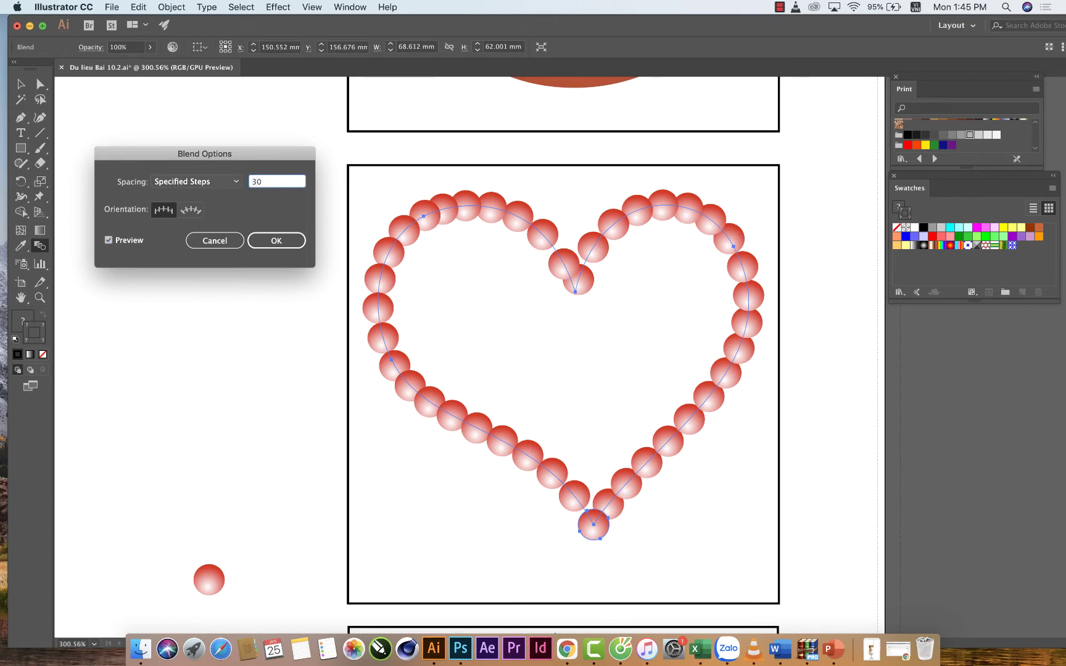
{"action": "left_click", "coordinate": [108, 240]}
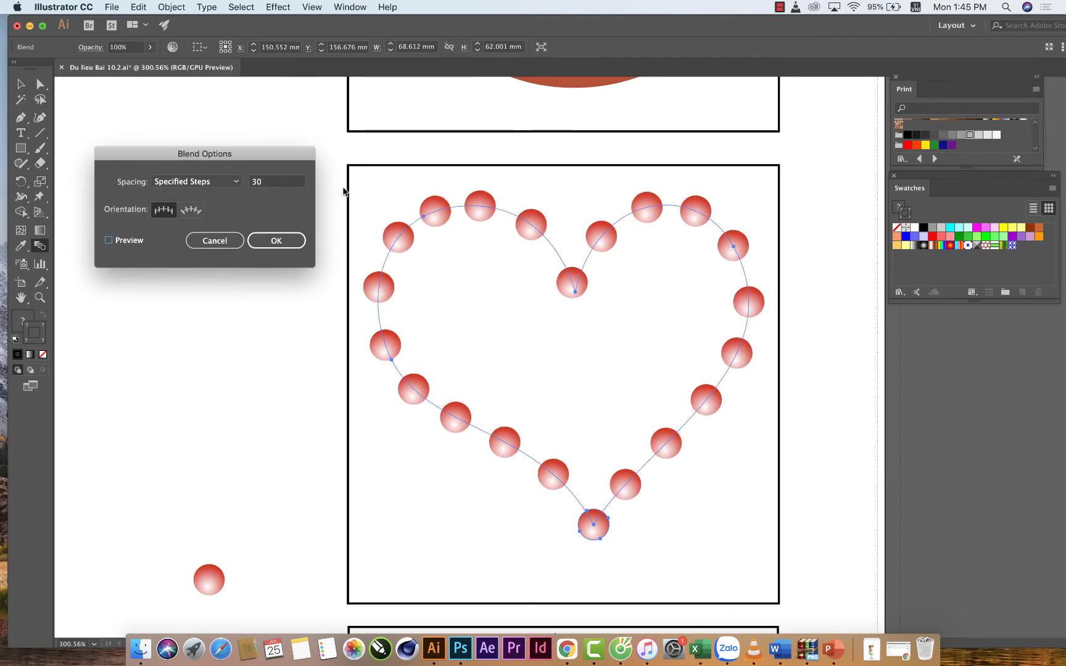
{"action": "left_click", "coordinate": [108, 240]}
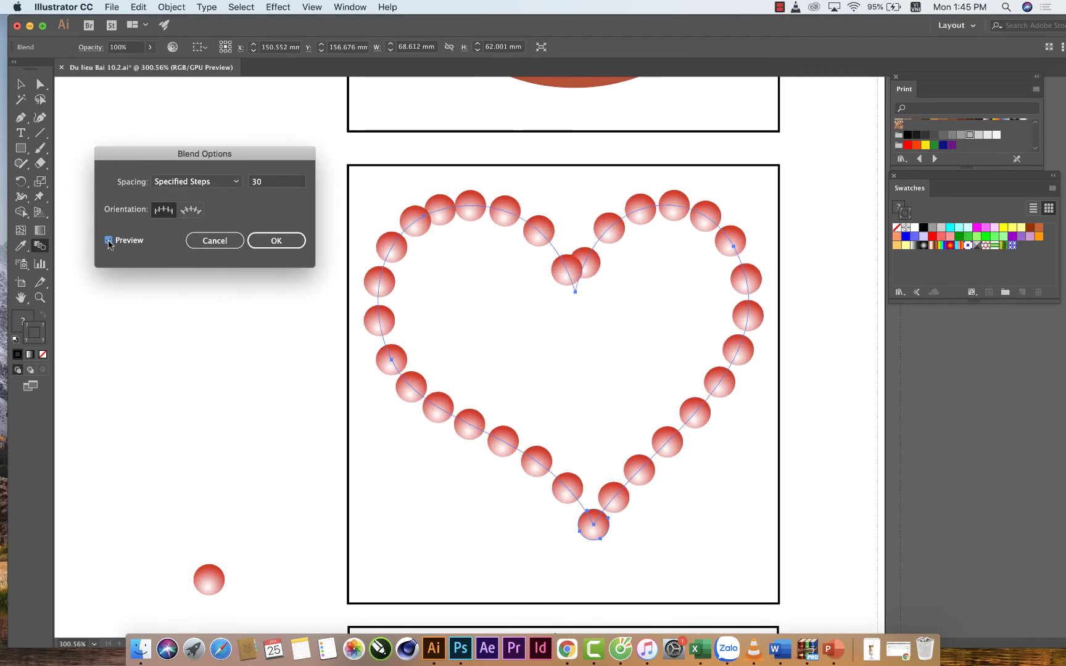
{"action": "left_click", "coordinate": [108, 241]}
{"action": "double_click", "coordinate": [267, 183]}
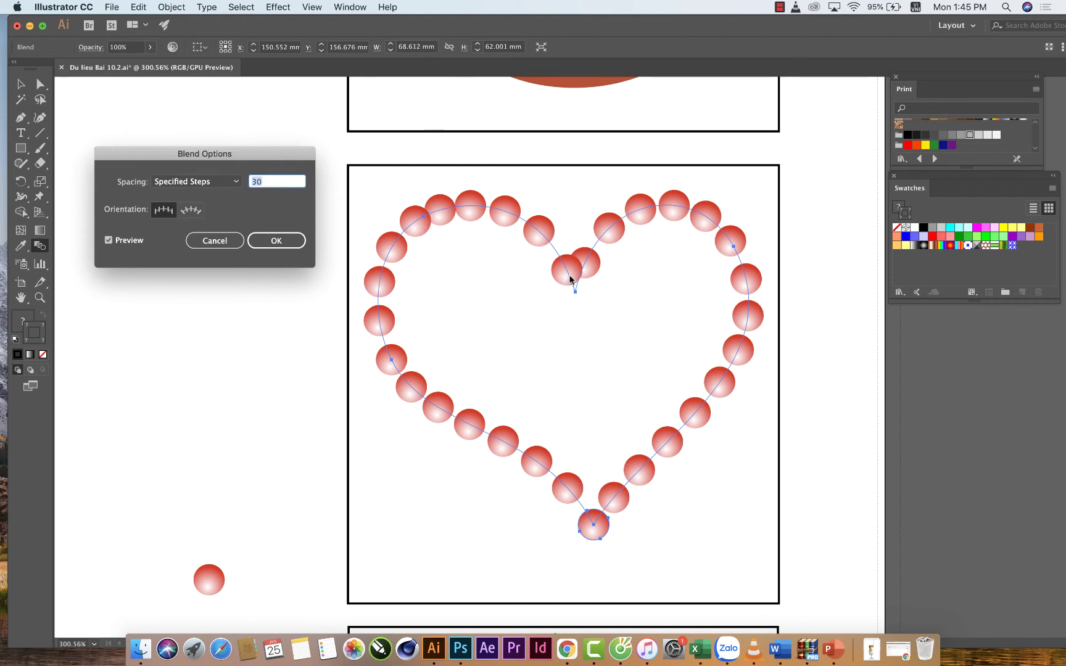
{"action": "type", "text": "29"}
{"action": "left_click", "coordinate": [108, 241]}
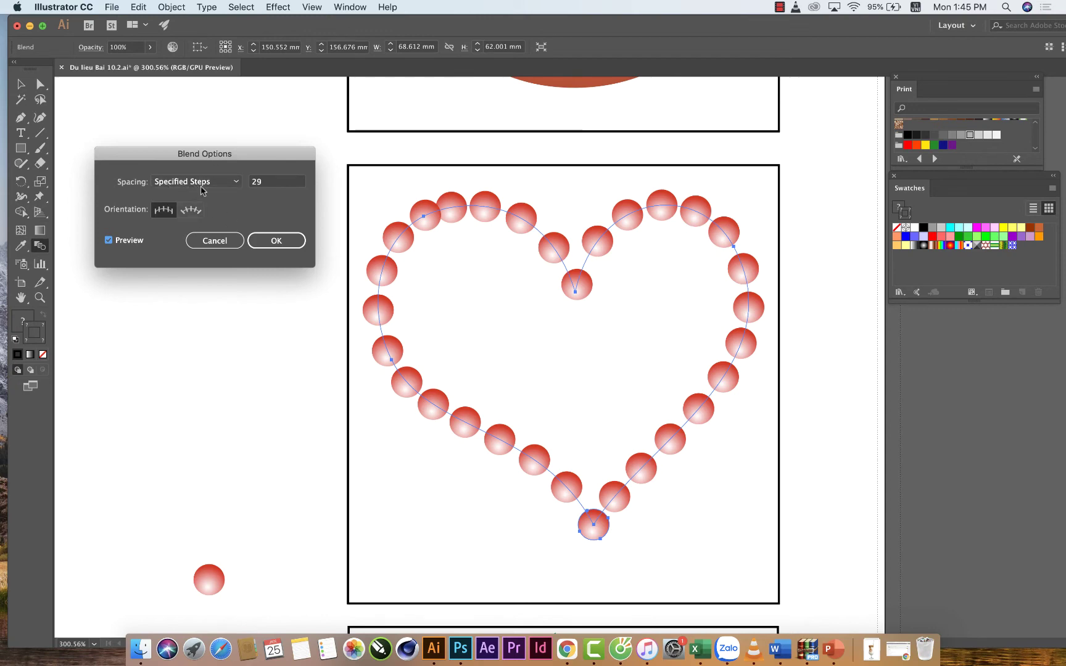
{"action": "left_click", "coordinate": [269, 242]}
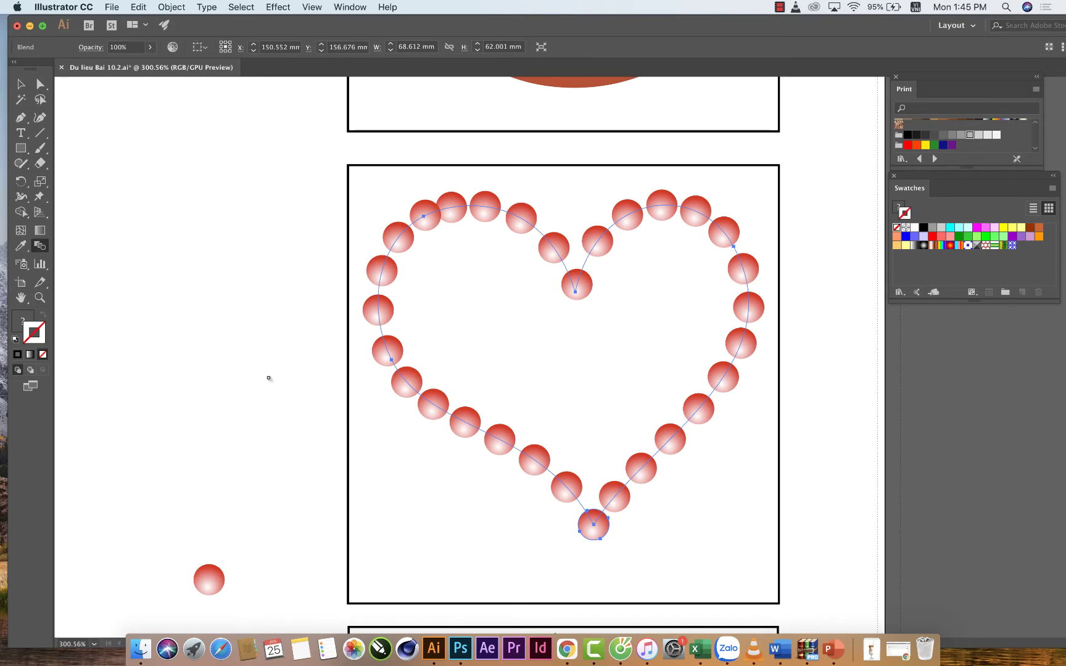
Duplicate the lone red sphere and place the copy higher up
{"action": "scroll", "coordinate": [269, 378], "scroll_direction": "down", "scroll_amount": 3}
{"action": "scroll", "coordinate": [270, 378], "scroll_direction": "up", "scroll_amount": 3}
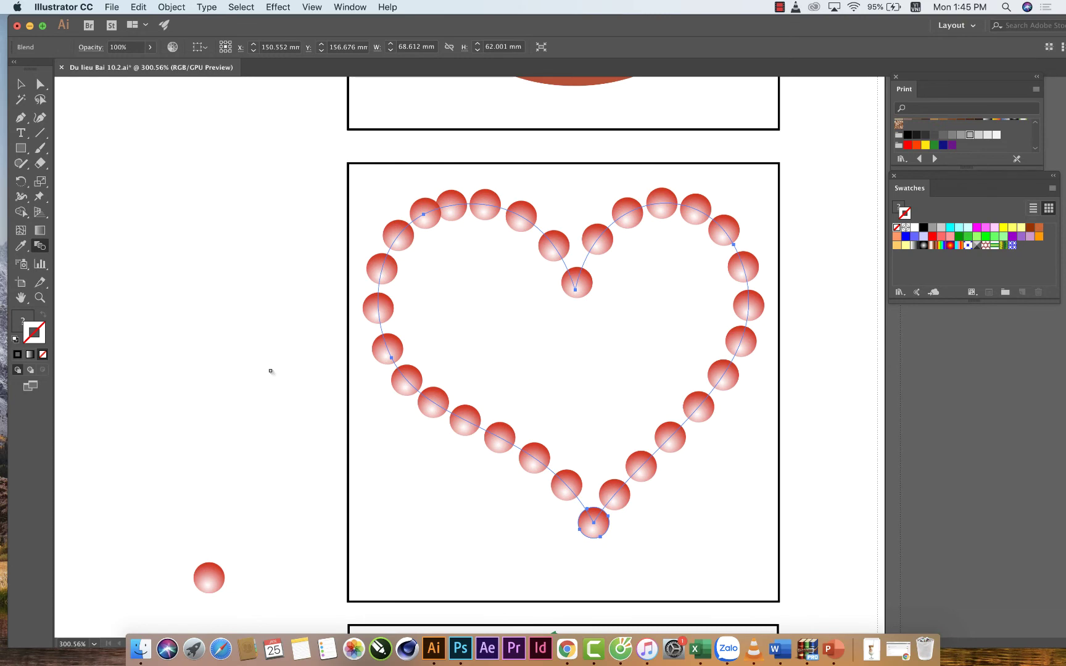
{"action": "scroll", "coordinate": [245, 205], "scroll_direction": "left", "scroll_amount": 5}
{"action": "scroll", "coordinate": [245, 205], "scroll_direction": "down", "scroll_amount": 2}
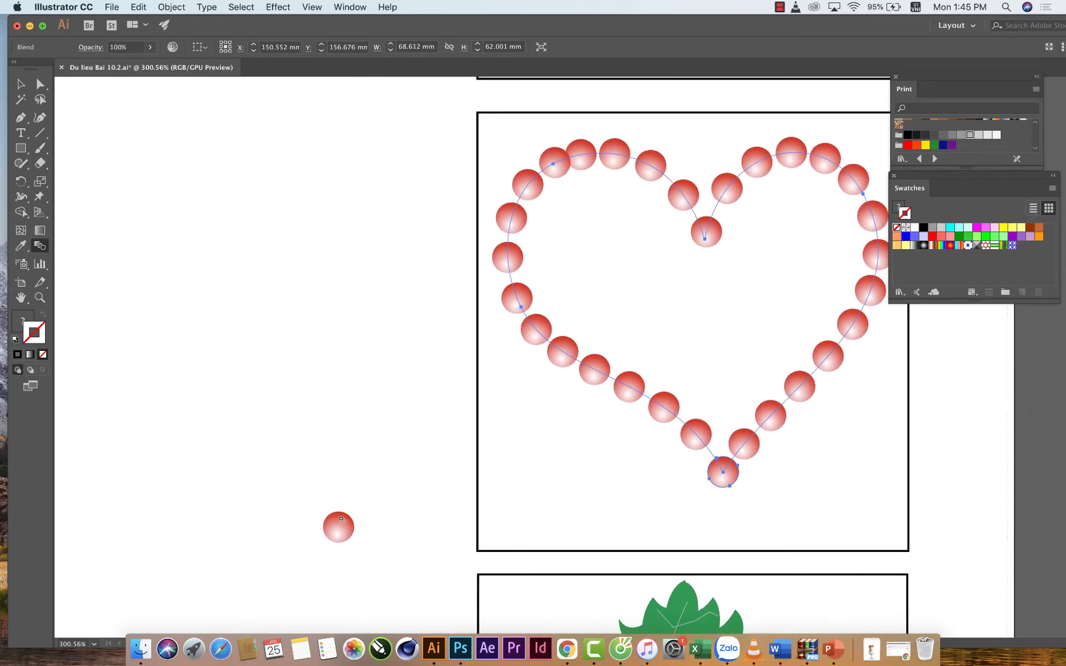
{"action": "key", "text": "v"}
{"action": "left_click", "coordinate": [345, 520]}
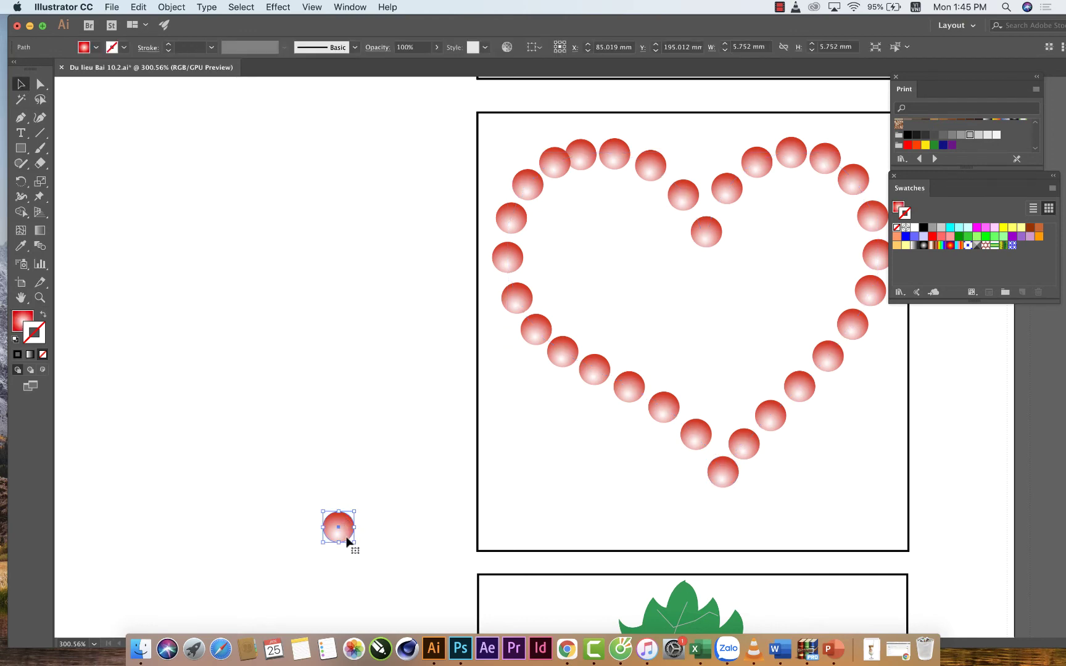
{"action": "left_click_drag", "start_coordinate": [348, 543], "coordinate": [354, 172]}
Blend the top and bottom spheres into a stacked vertical column
{"action": "left_click", "coordinate": [40, 246]}
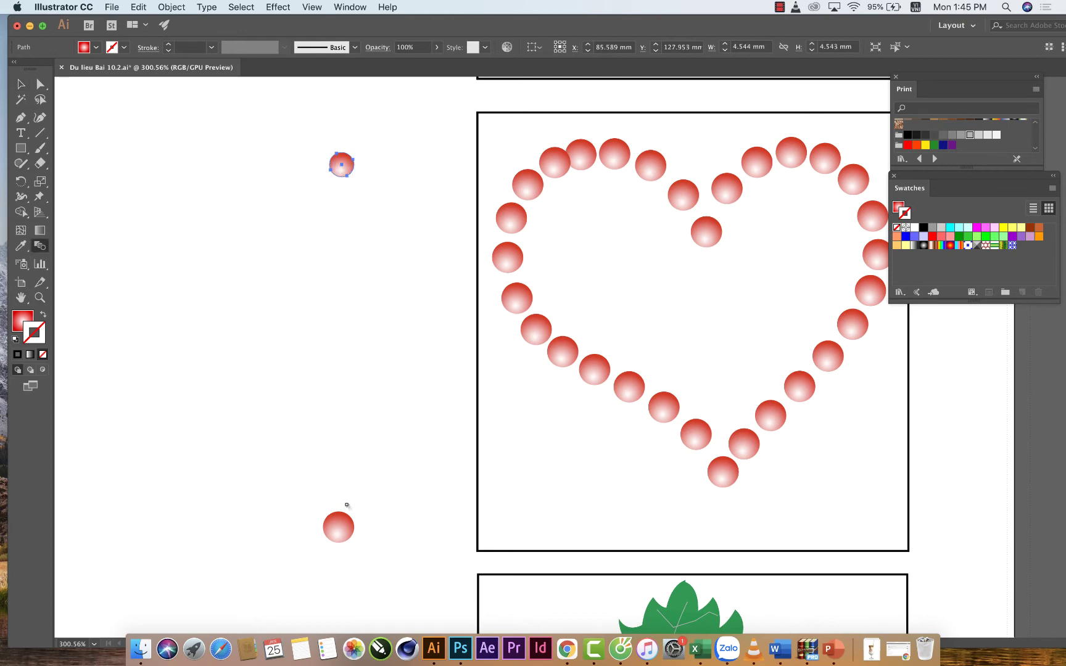
{"action": "left_click", "coordinate": [350, 165]}
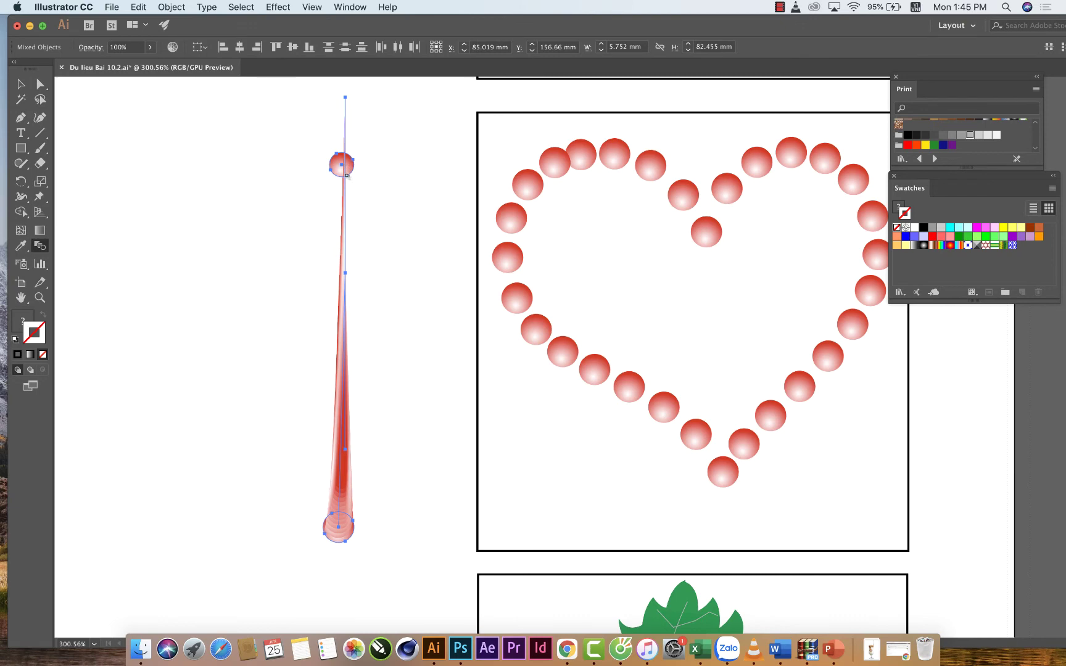
{"action": "key", "text": "super+z"}
{"action": "left_click", "coordinate": [337, 520]}
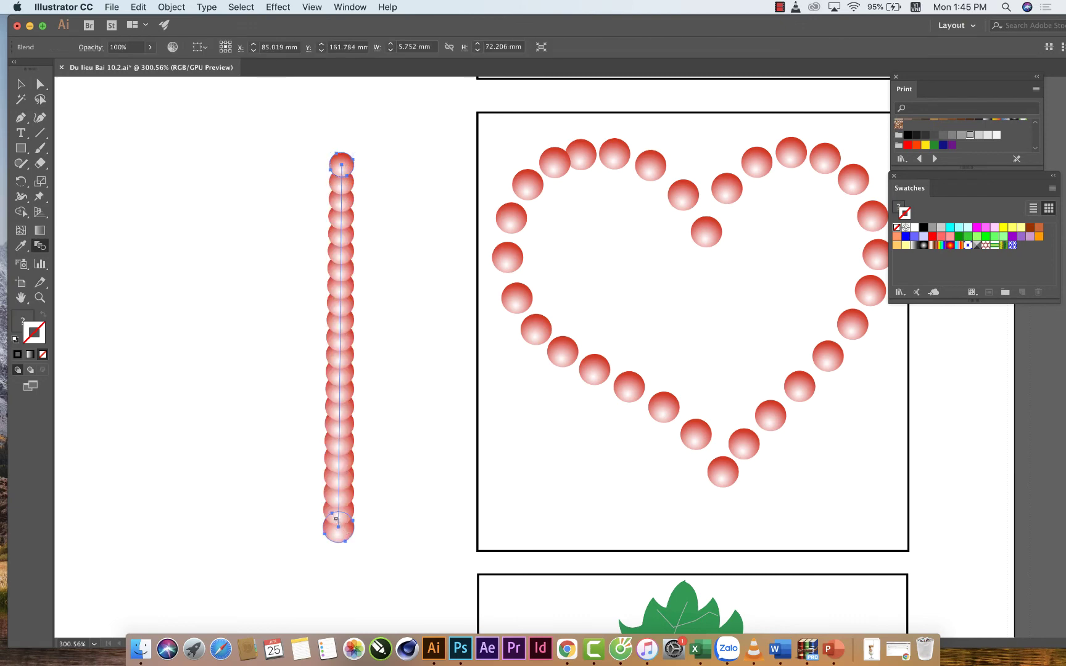
Set the sphere column blend to 10 specified steps
{"action": "double_click", "coordinate": [39, 246]}
{"action": "key", "text": "Tab"}
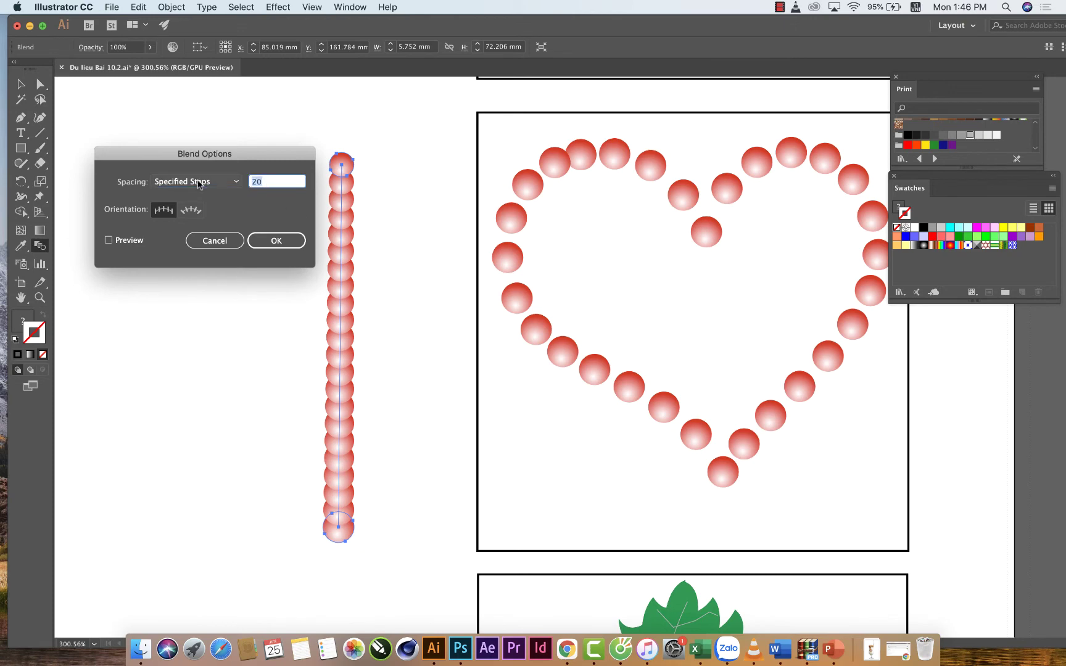
{"action": "type", "text": "10"}
{"action": "left_click", "coordinate": [117, 238]}
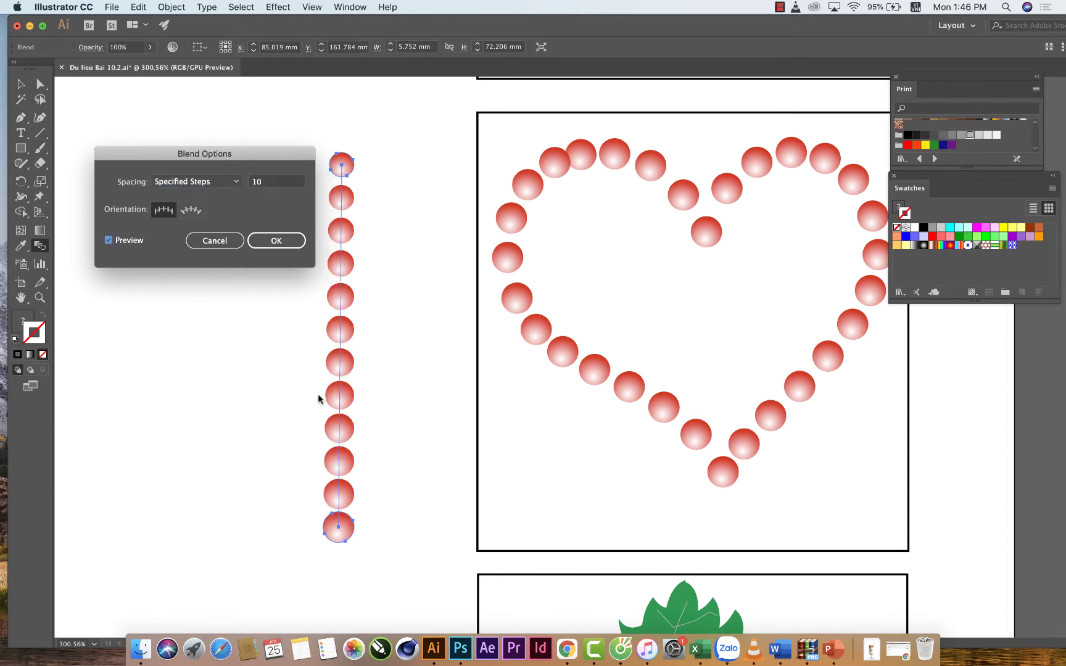
{"action": "left_click", "coordinate": [283, 241]}
Move the sphere column further left on the page
{"action": "left_click", "coordinate": [21, 84]}
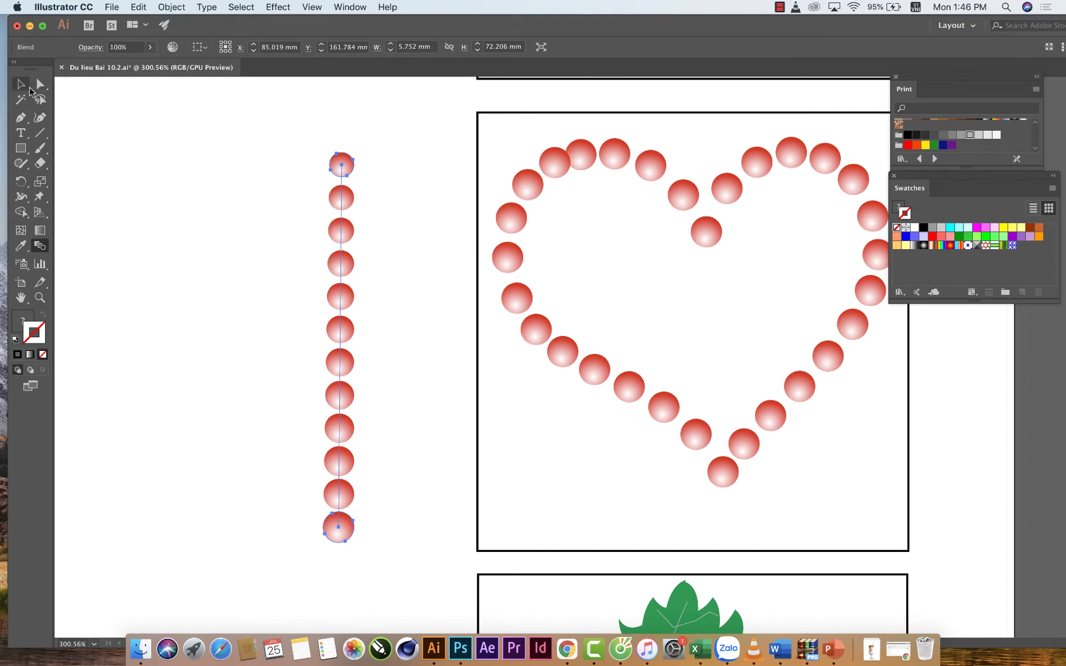
{"action": "left_click_drag", "start_coordinate": [338, 279], "coordinate": [160, 261]}
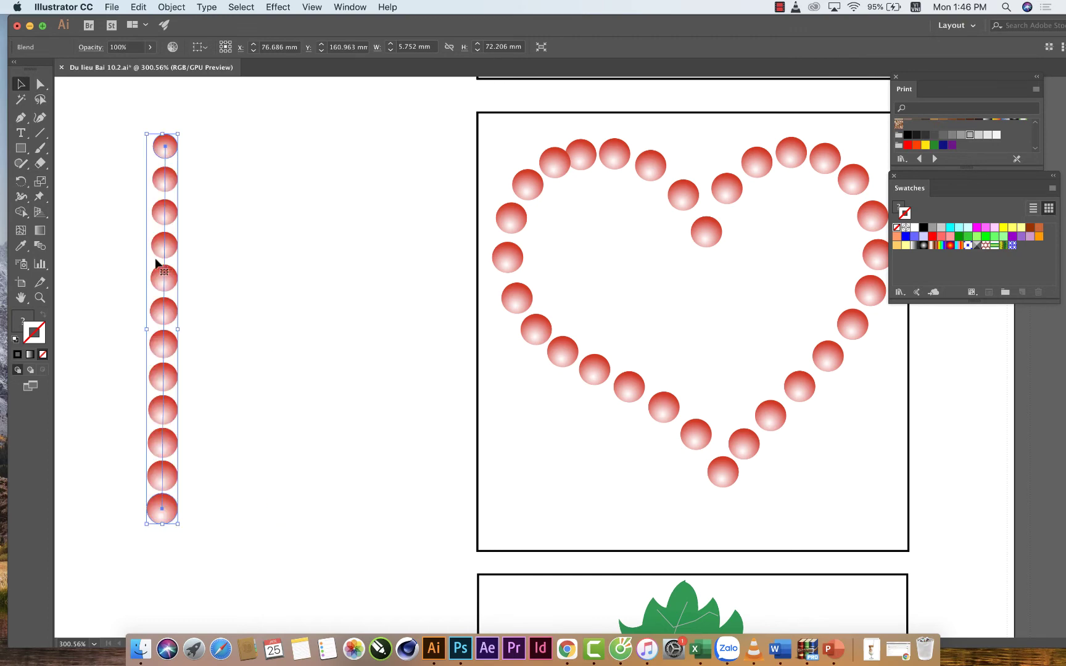
{"action": "left_click_drag", "start_coordinate": [20, 148], "coordinate": [77, 172]}
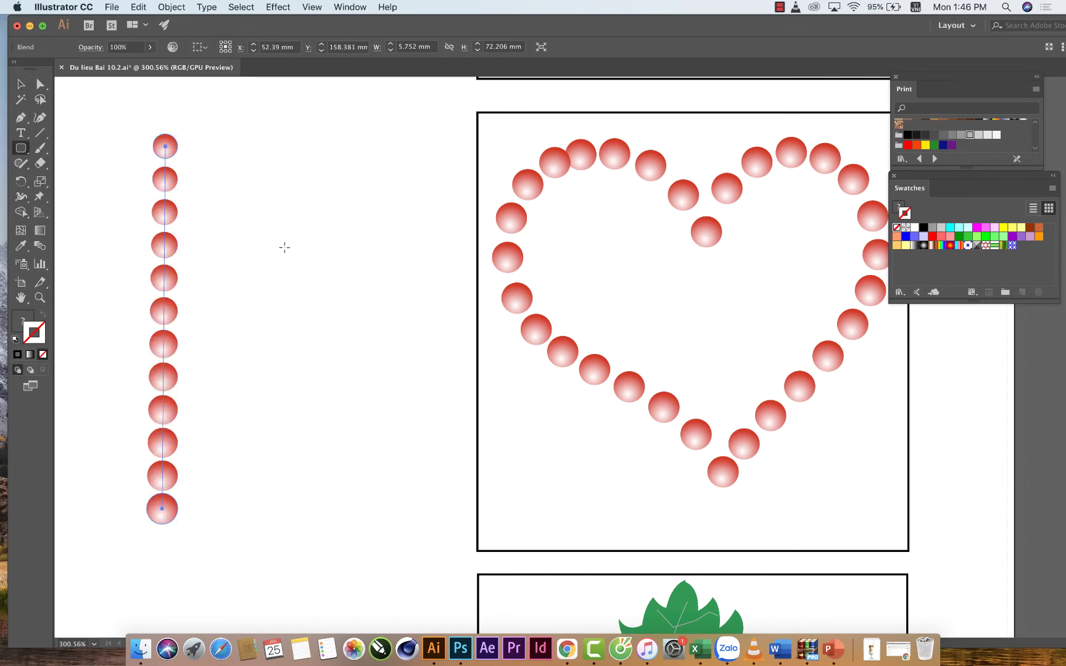
Draw a hollow 24.414 × 21.01 mm rounded rectangle with red outline right of the column
{"action": "left_click_drag", "start_coordinate": [286, 252], "coordinate": [418, 365]}
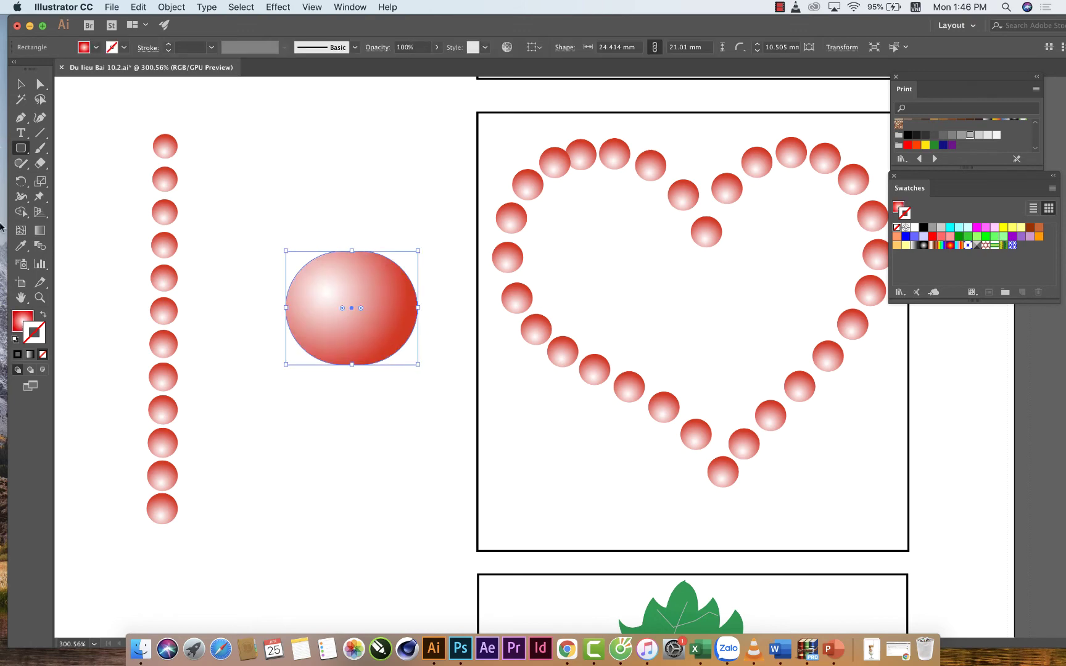
{"action": "left_click", "coordinate": [45, 316]}
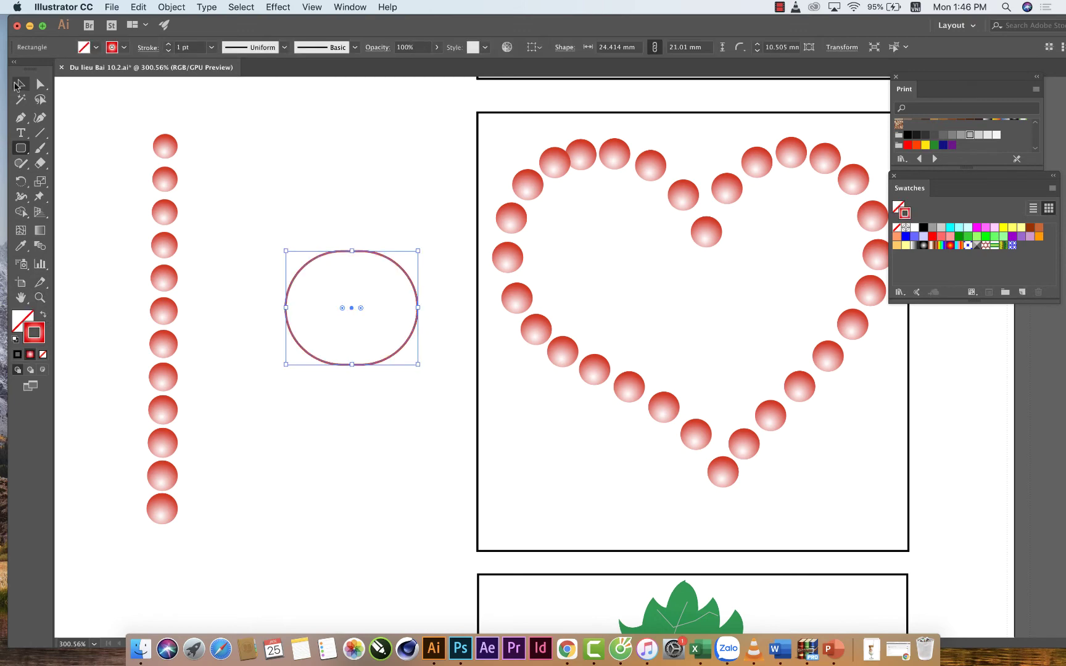
{"action": "left_click", "coordinate": [21, 84]}
{"action": "left_click", "coordinate": [234, 257]}
{"action": "left_click", "coordinate": [287, 271]}
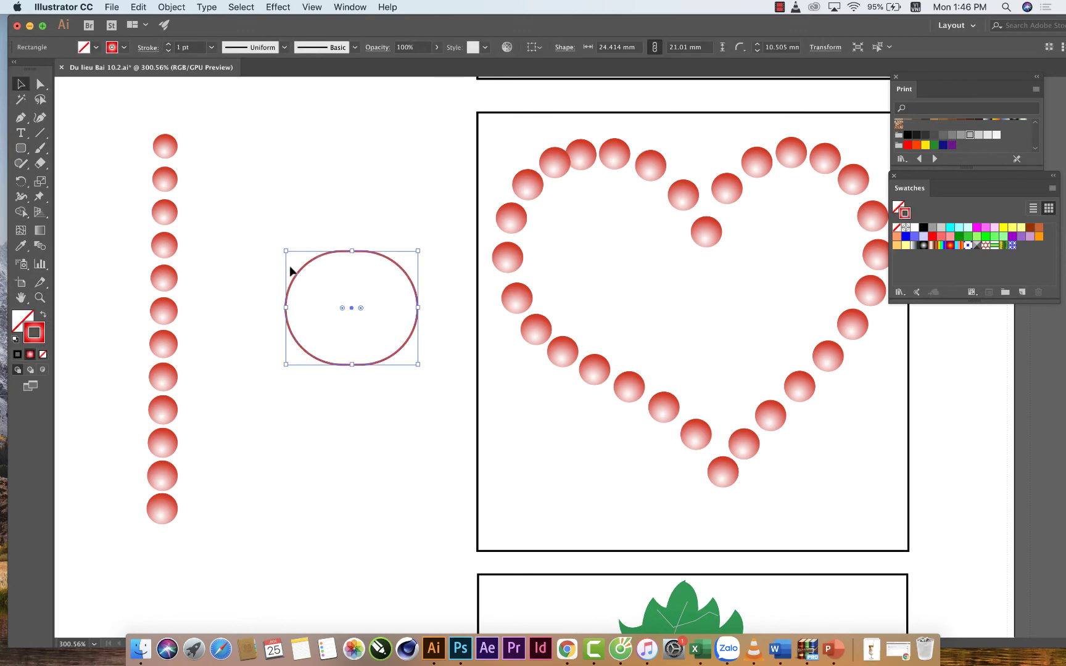
Use the rounded rectangle as the sphere column's new spine, forming a ring of balls
{"action": "left_click", "coordinate": [171, 245], "text": "shift"}
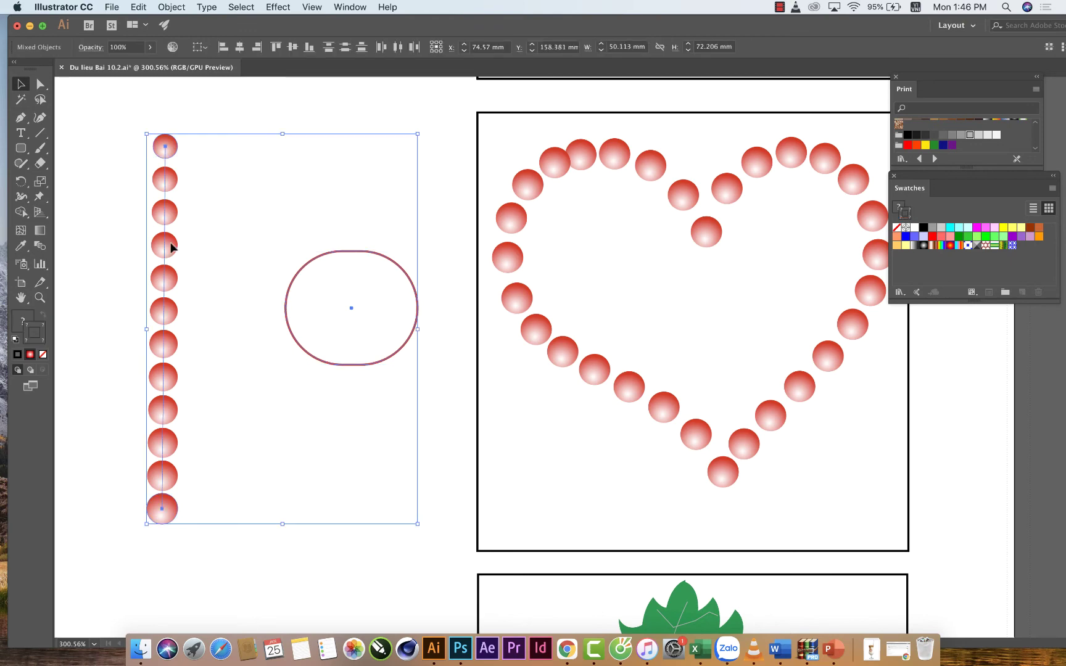
{"action": "left_click", "coordinate": [170, 7]}
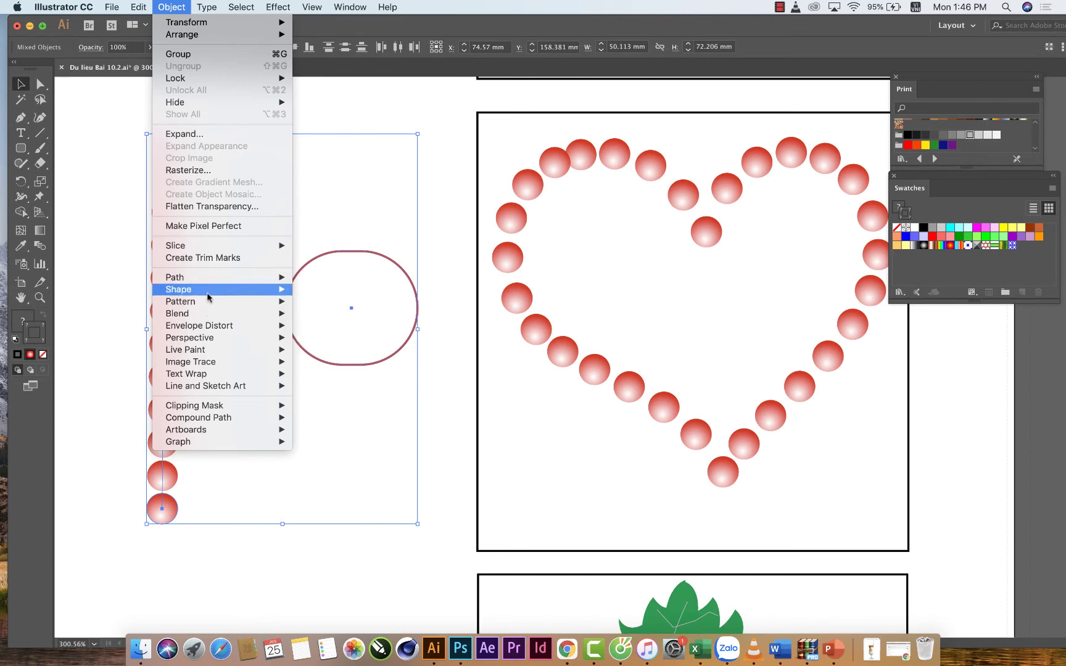
{"action": "mouse_move", "coordinate": [176, 313]}
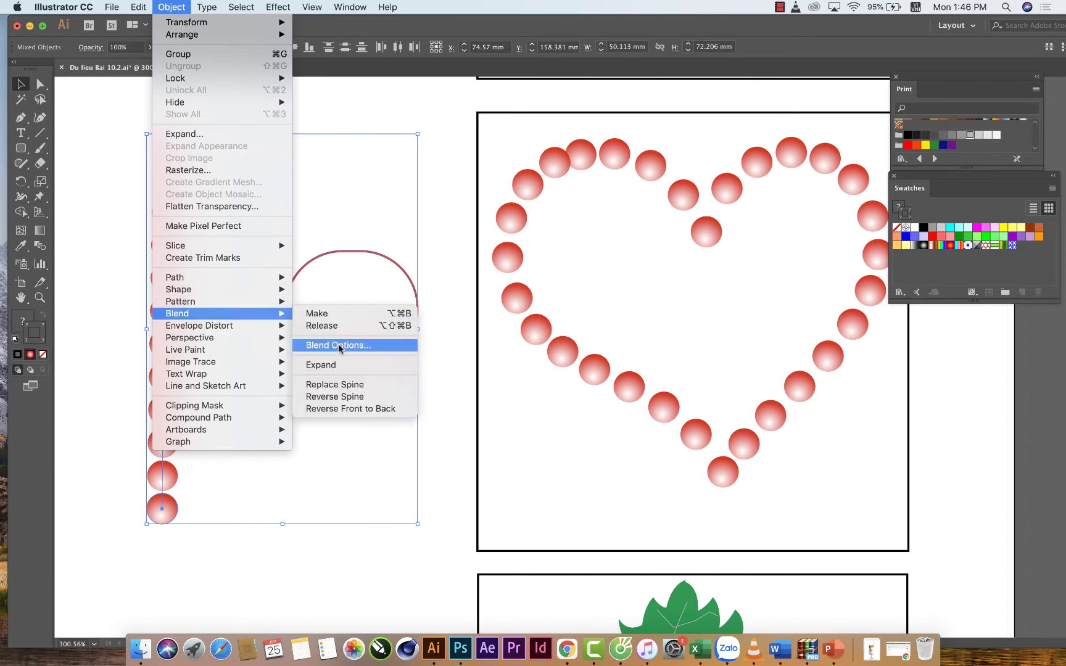
{"action": "left_click", "coordinate": [357, 387]}
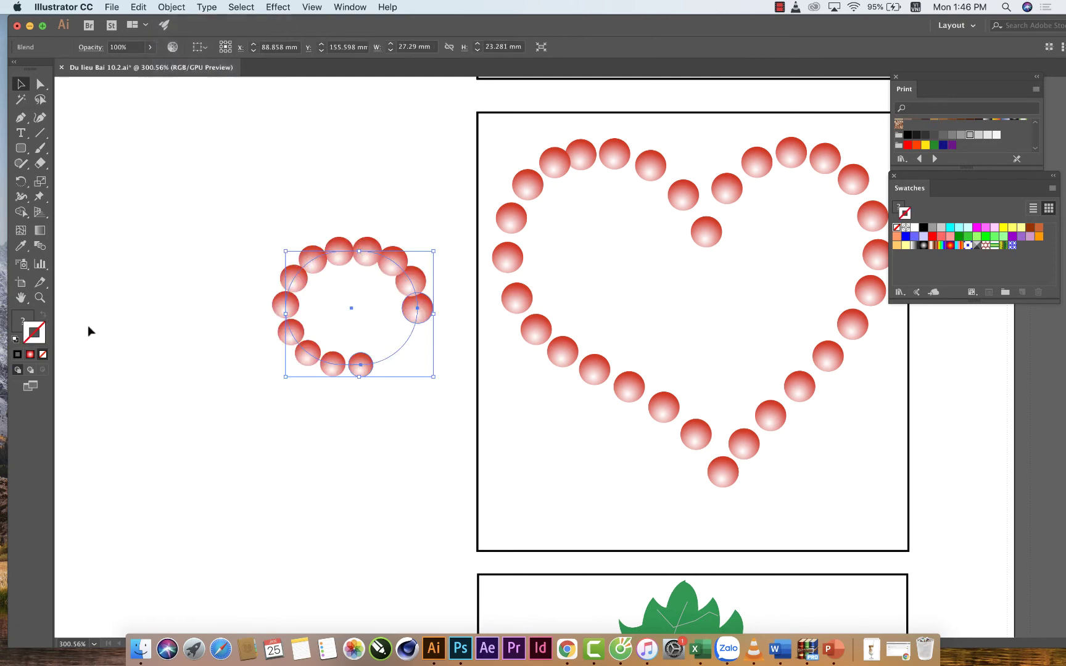
Preview the ball ring at 15 steps, trying both align-to-page and align-to-path orientations
{"action": "double_click", "coordinate": [40, 246]}
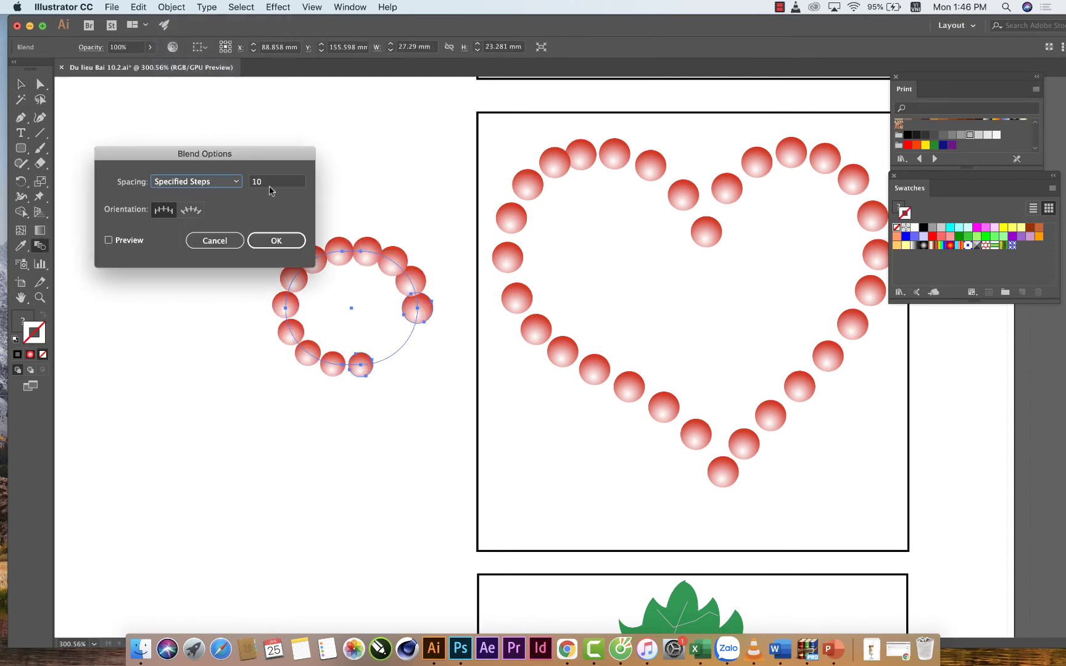
{"action": "left_click", "coordinate": [269, 184]}
{"action": "type", "text": "1"}
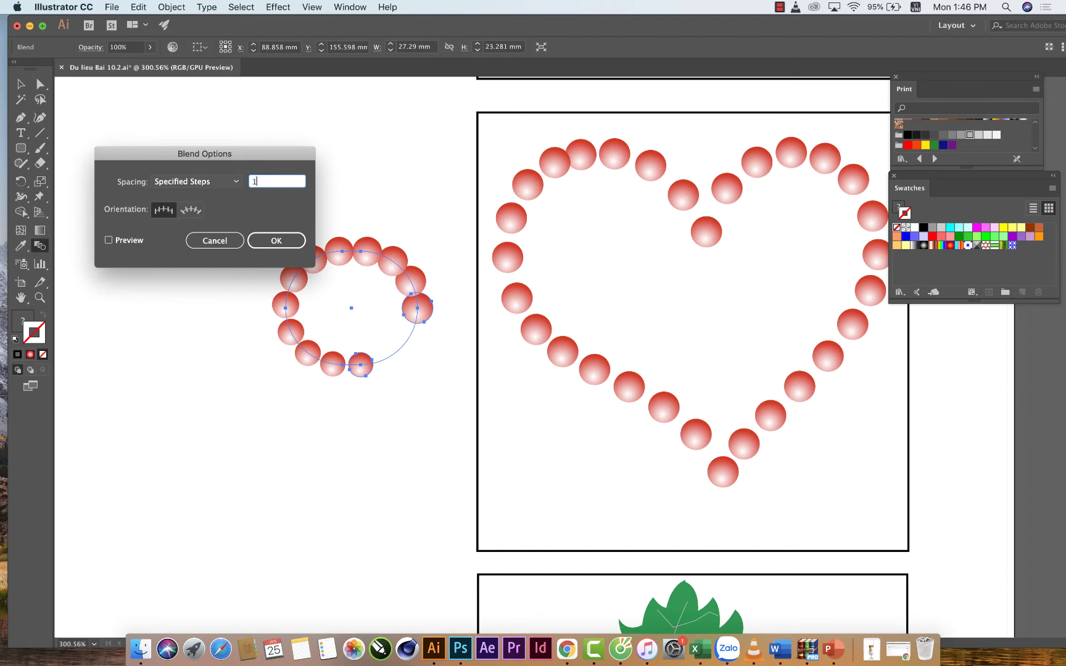
{"action": "left_click", "coordinate": [109, 240]}
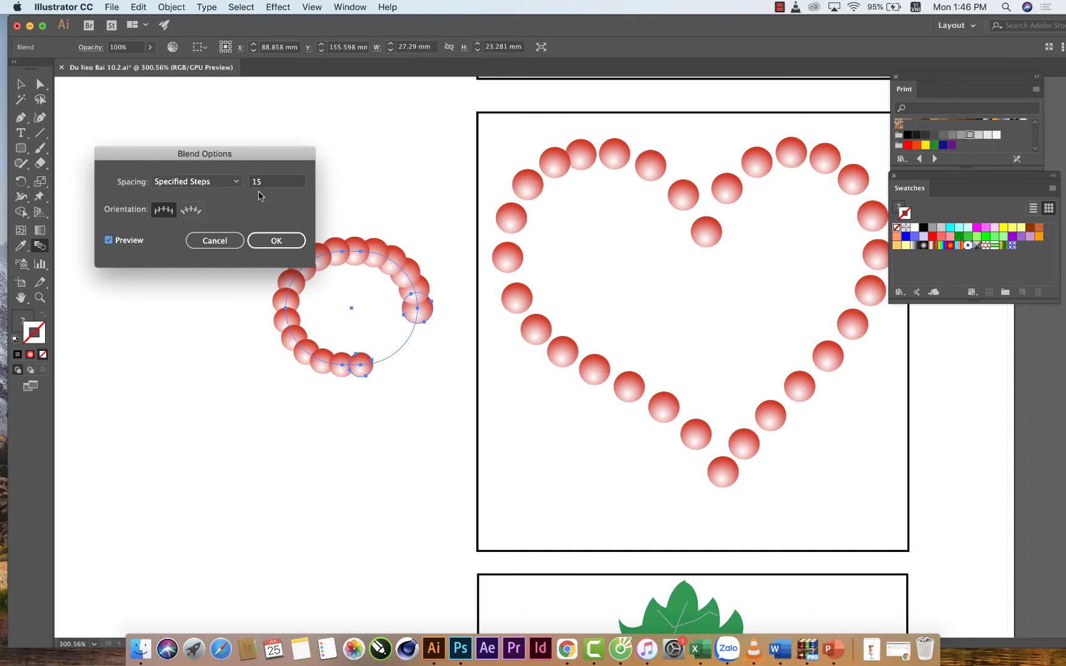
{"action": "left_click", "coordinate": [190, 210]}
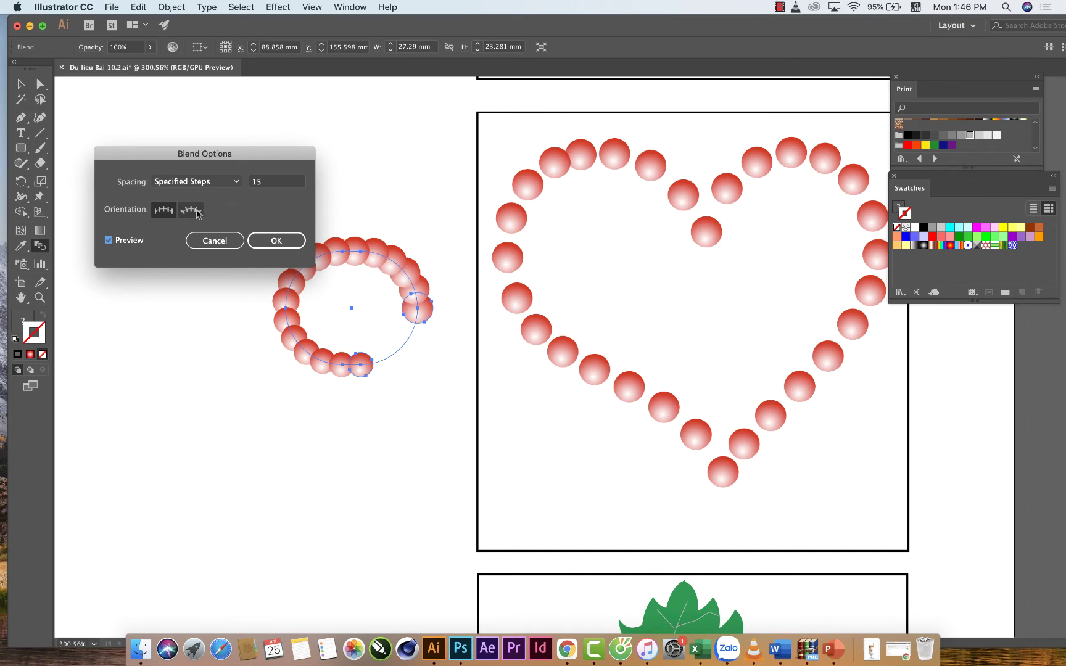
{"action": "left_click", "coordinate": [164, 211]}
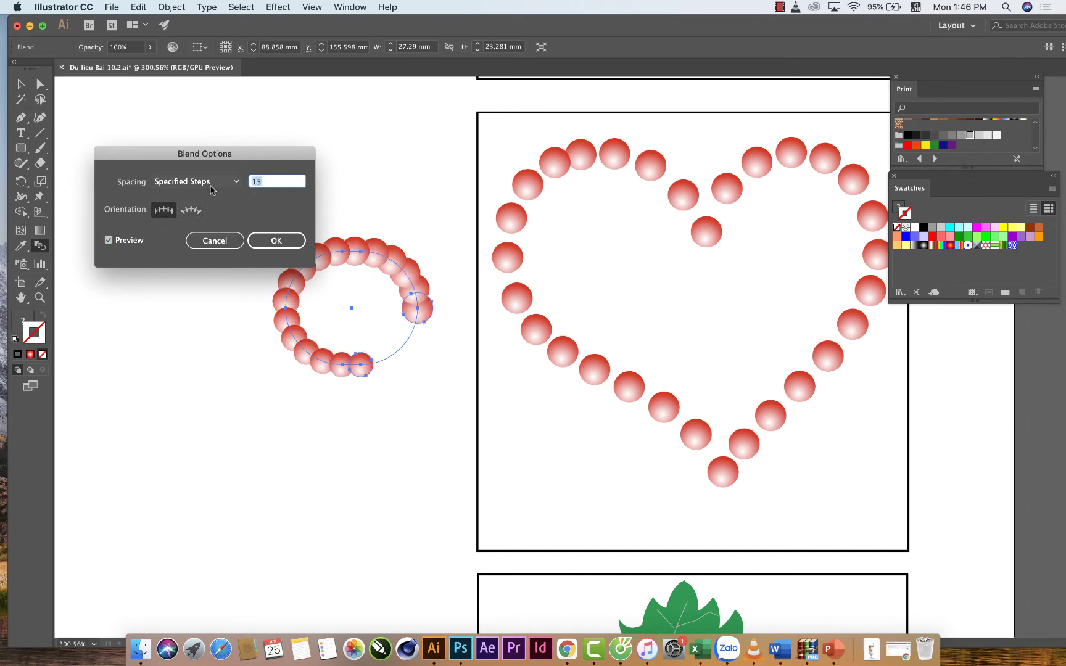
Preview 20 steps, then cancel to keep the original twelve-sphere spacing
{"action": "type", "text": "20"}
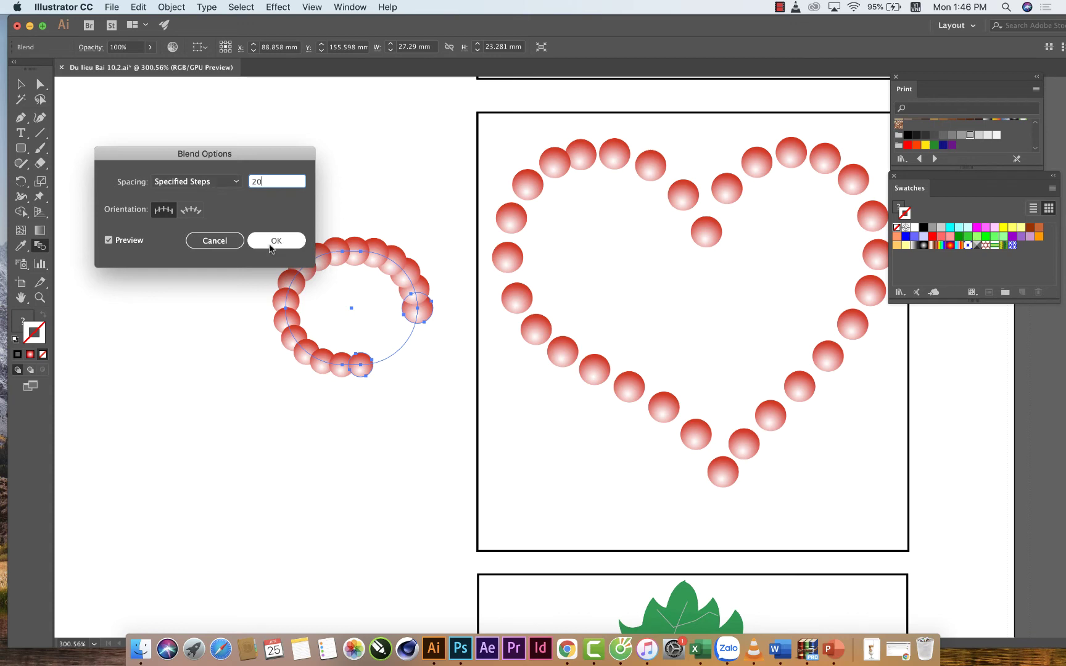
{"action": "left_click", "coordinate": [109, 240]}
{"action": "left_click", "coordinate": [110, 240]}
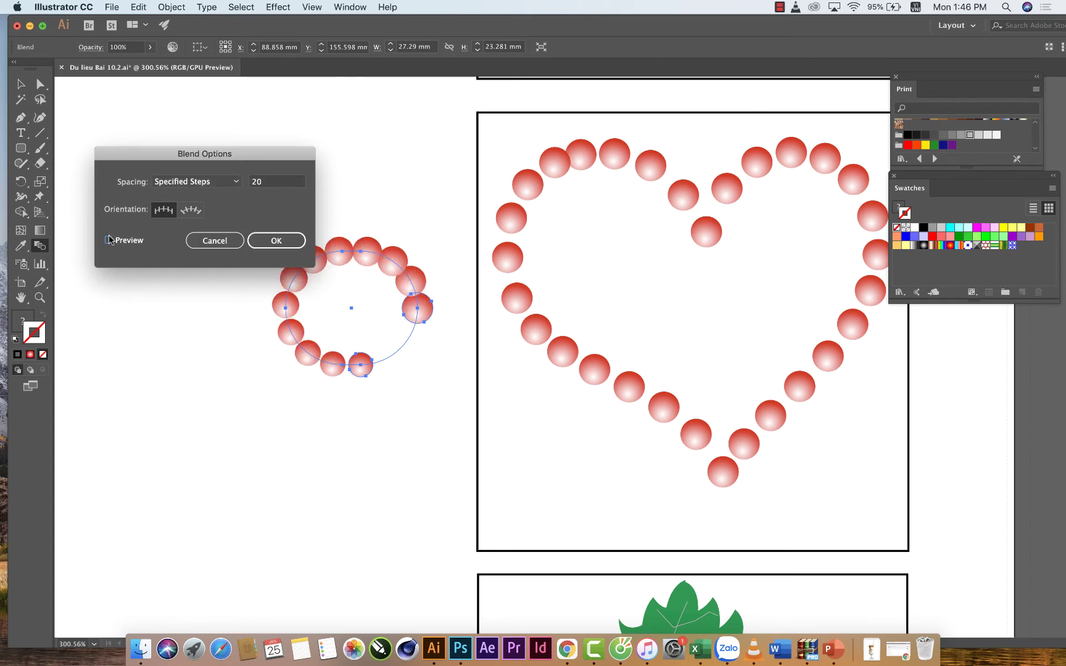
{"action": "left_click", "coordinate": [109, 240]}
{"action": "left_click", "coordinate": [109, 240]}
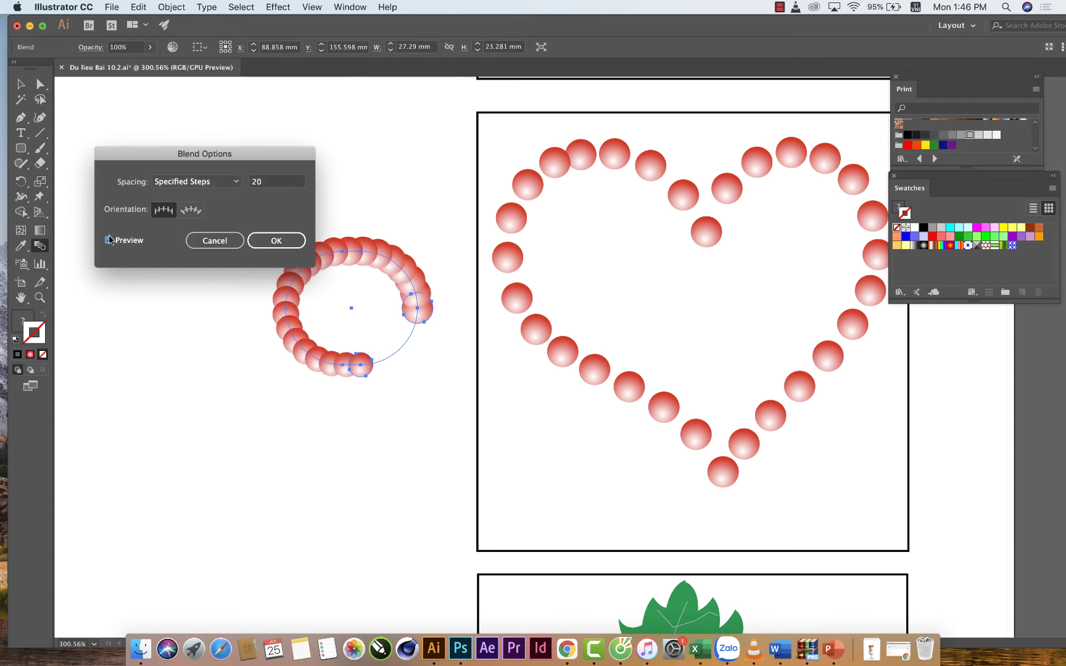
{"action": "left_click", "coordinate": [216, 241]}
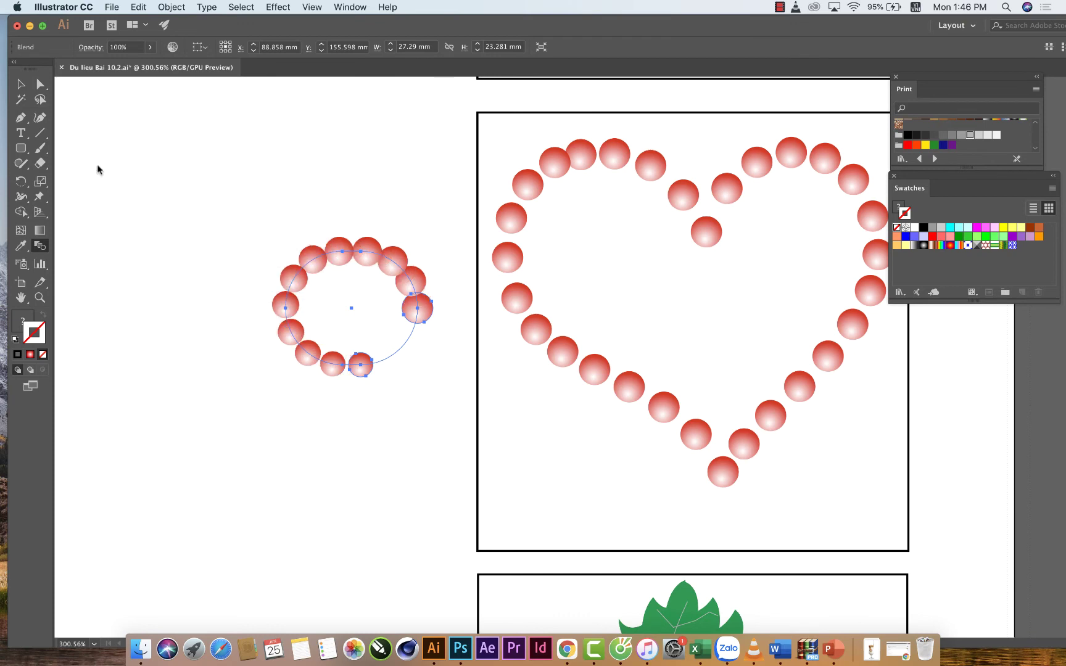
Move the ball ring up-left, then close the heart document without saving
{"action": "left_click_drag", "start_coordinate": [397, 274], "coordinate": [307, 128]}
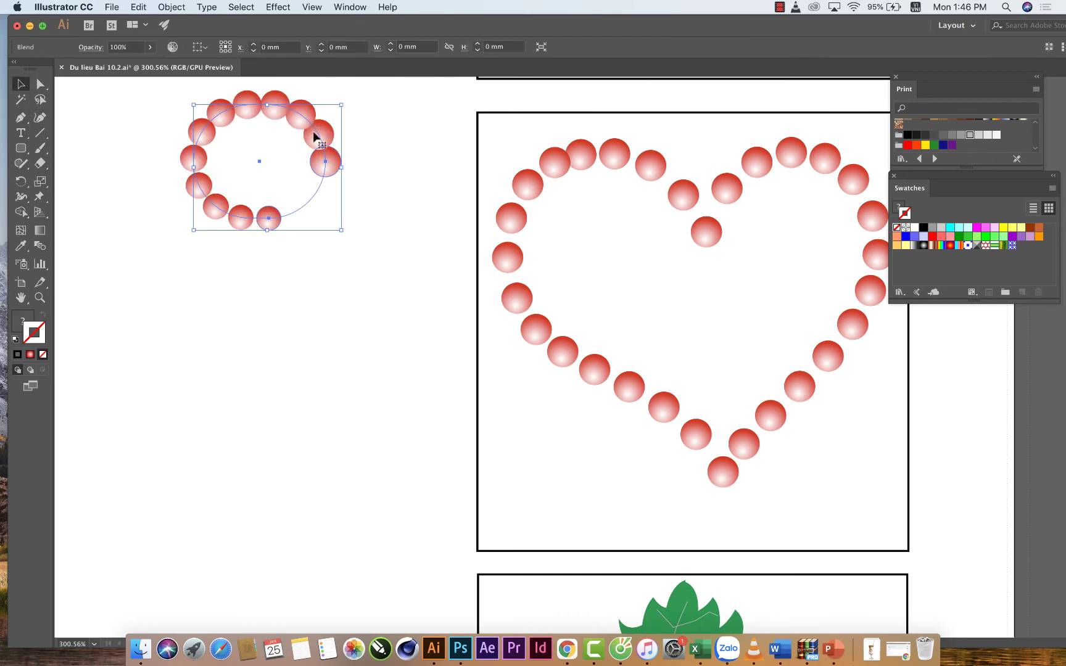
{"action": "scroll", "coordinate": [284, 276], "scroll_direction": "down", "scroll_amount": 3}
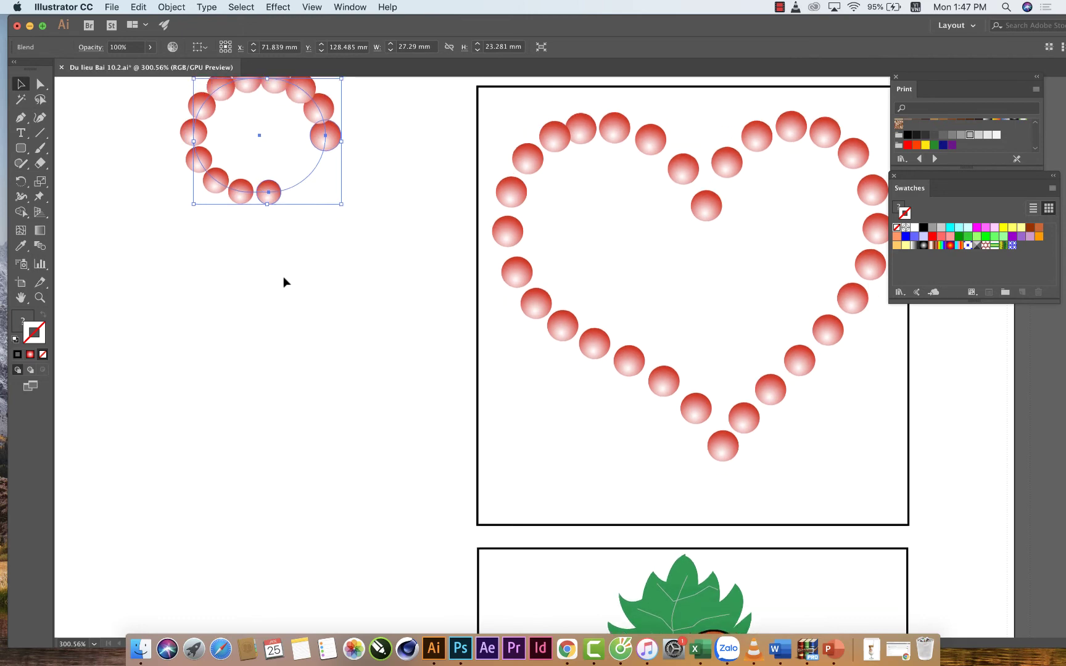
{"action": "scroll", "coordinate": [283, 276], "scroll_direction": "up", "scroll_amount": 5}
{"action": "left_click", "coordinate": [62, 67]}
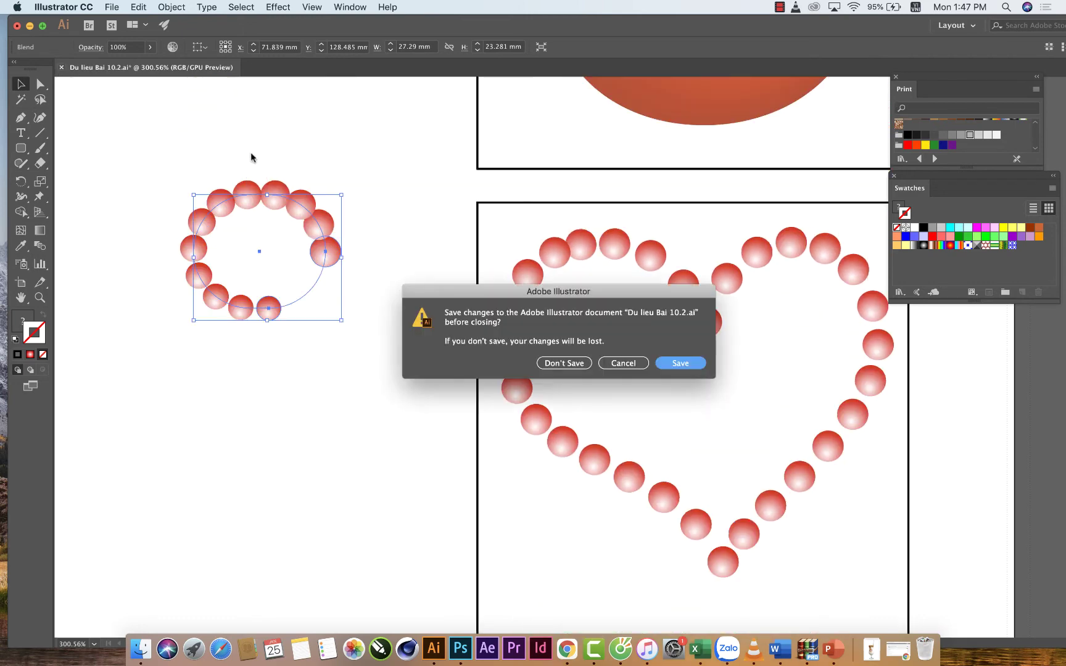
{"action": "left_click", "coordinate": [559, 365]}
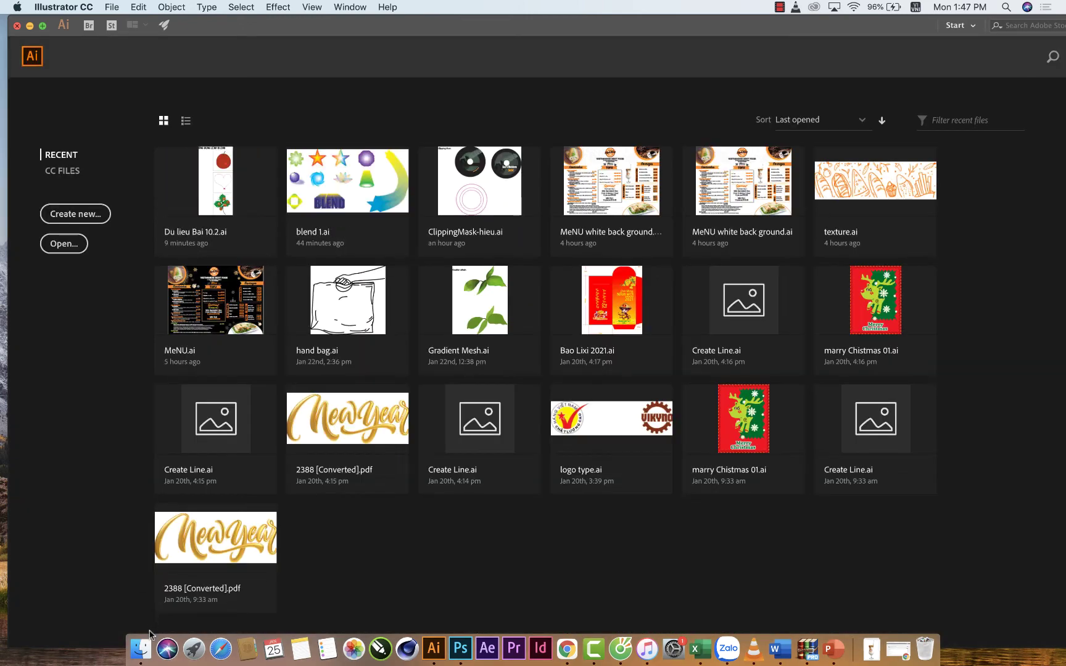
Open blend 1.ai from the Start screen's recent files
{"action": "left_click", "coordinate": [141, 648]}
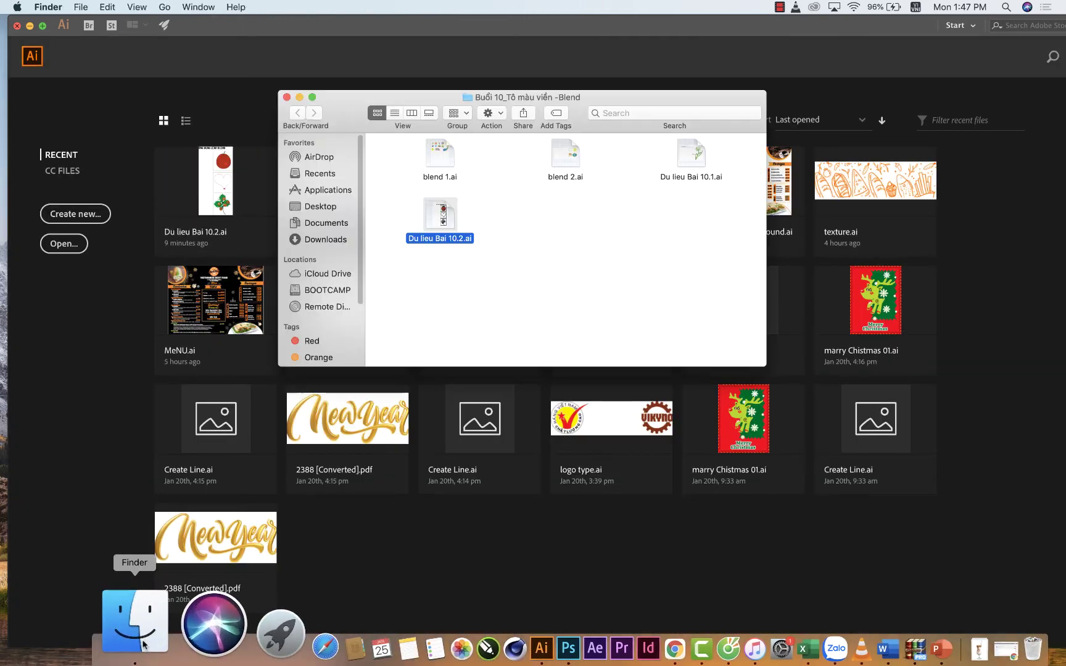
{"action": "left_click", "coordinate": [288, 98]}
{"action": "left_click", "coordinate": [328, 186]}
{"action": "left_click", "coordinate": [328, 186]}
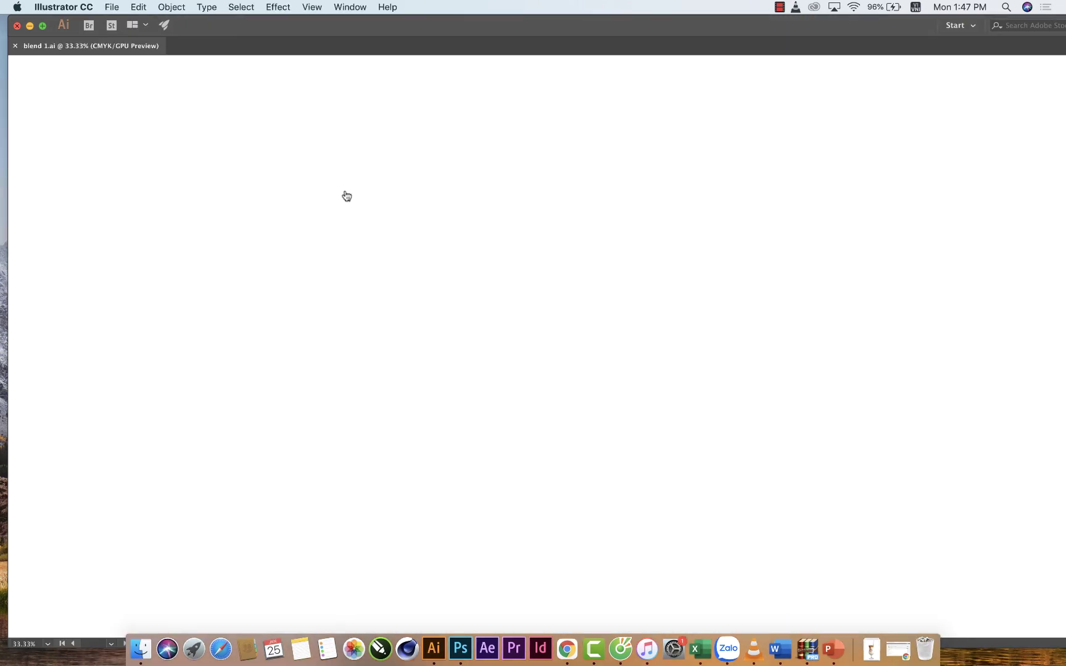
{"action": "key", "text": "z"}
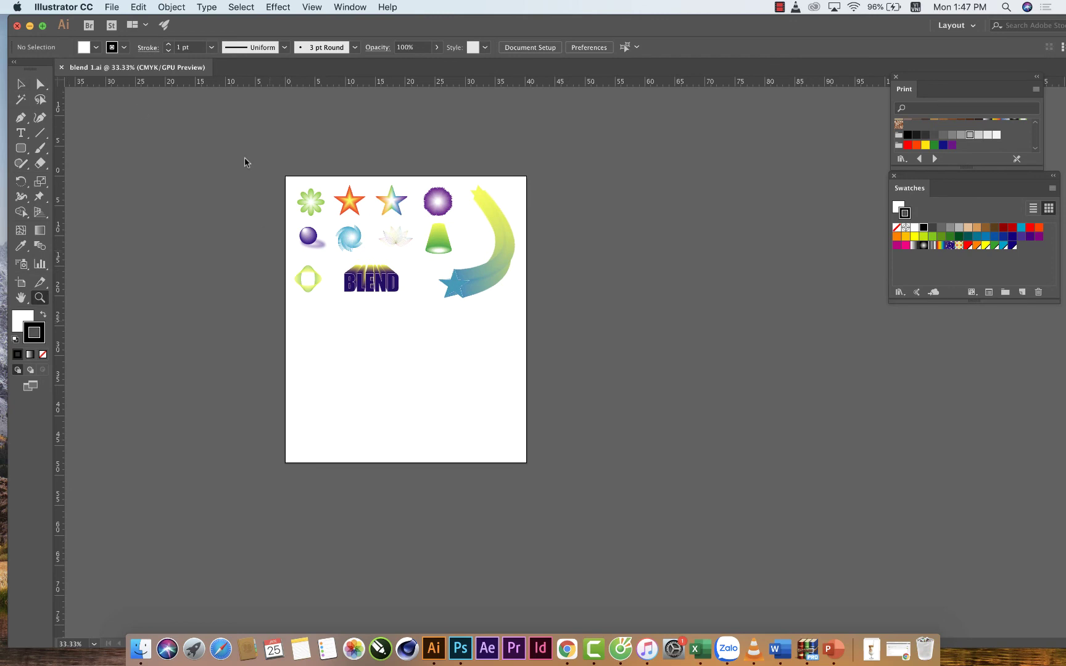
{"action": "left_click", "coordinate": [20, 84]}
In Finder, go to Desktop > Buổi 10_Tô màu viền -Blend and open Du lieu Bai 10.1.ai
{"action": "left_click", "coordinate": [148, 648]}
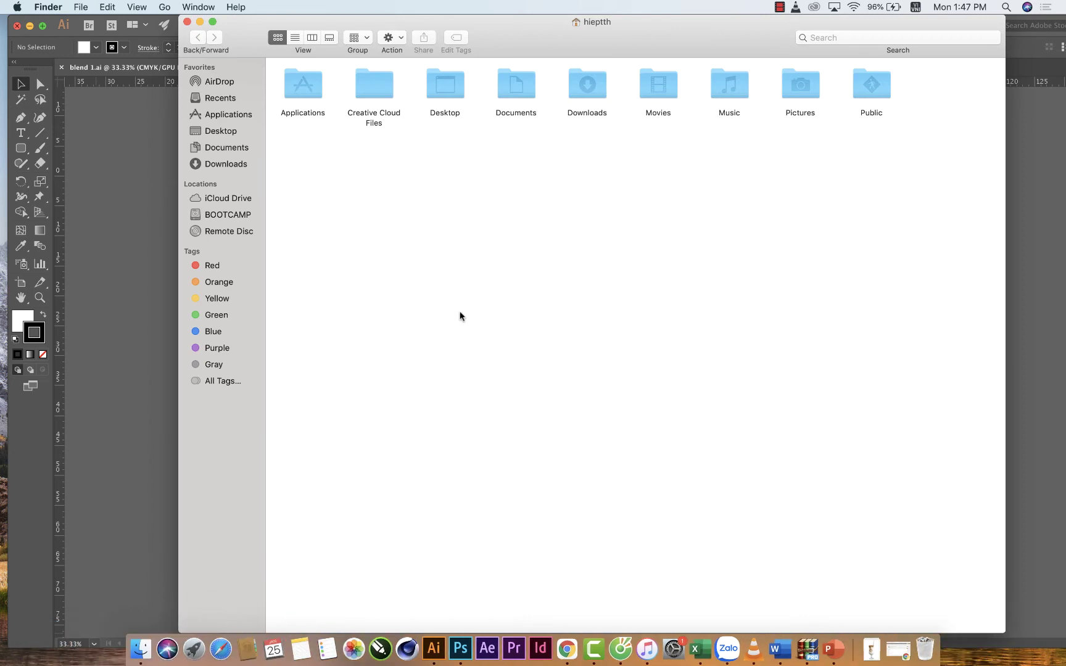
{"action": "left_click", "coordinate": [222, 131]}
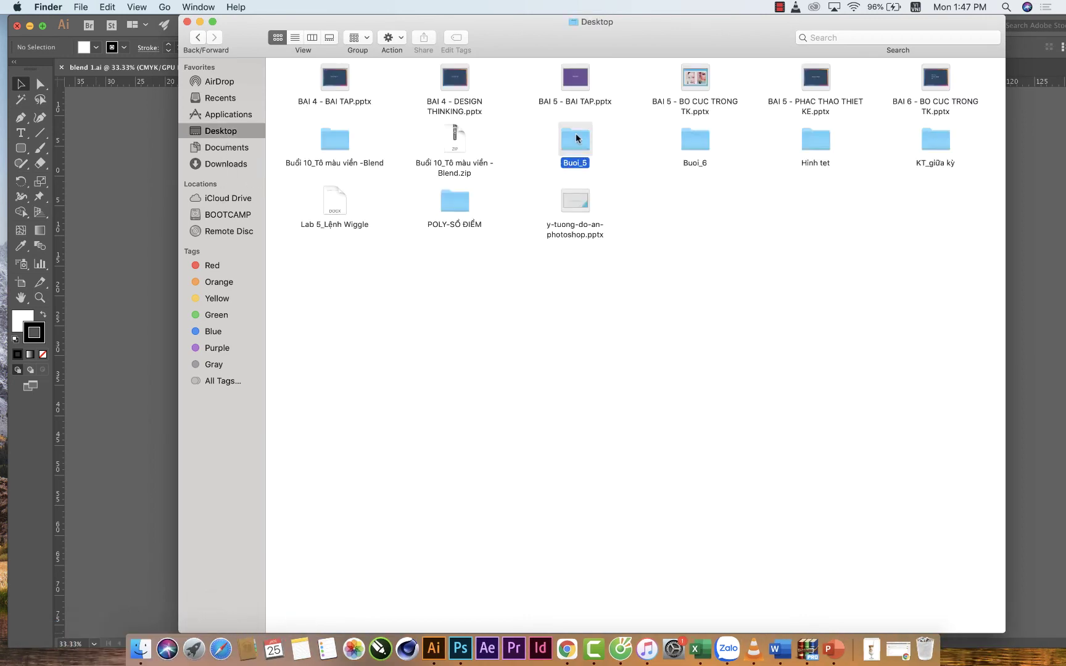
{"action": "double_click", "coordinate": [320, 141]}
{"action": "double_click", "coordinate": [538, 78]}
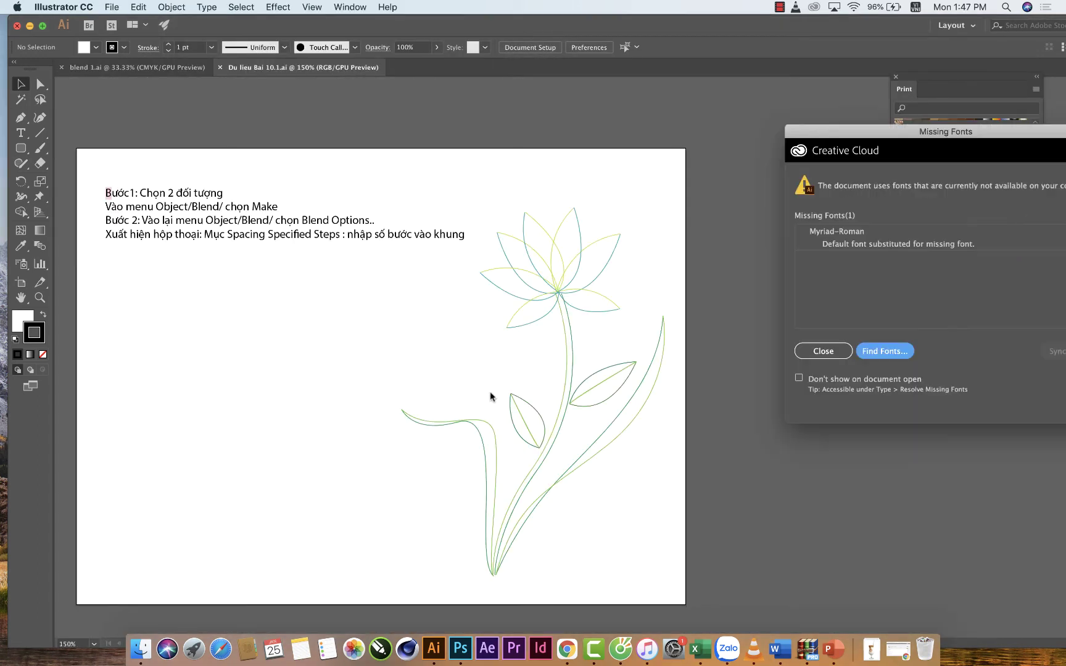
Close the Missing Fonts warning and select the flower's left curved stem path
{"action": "type", "text": "zz"}
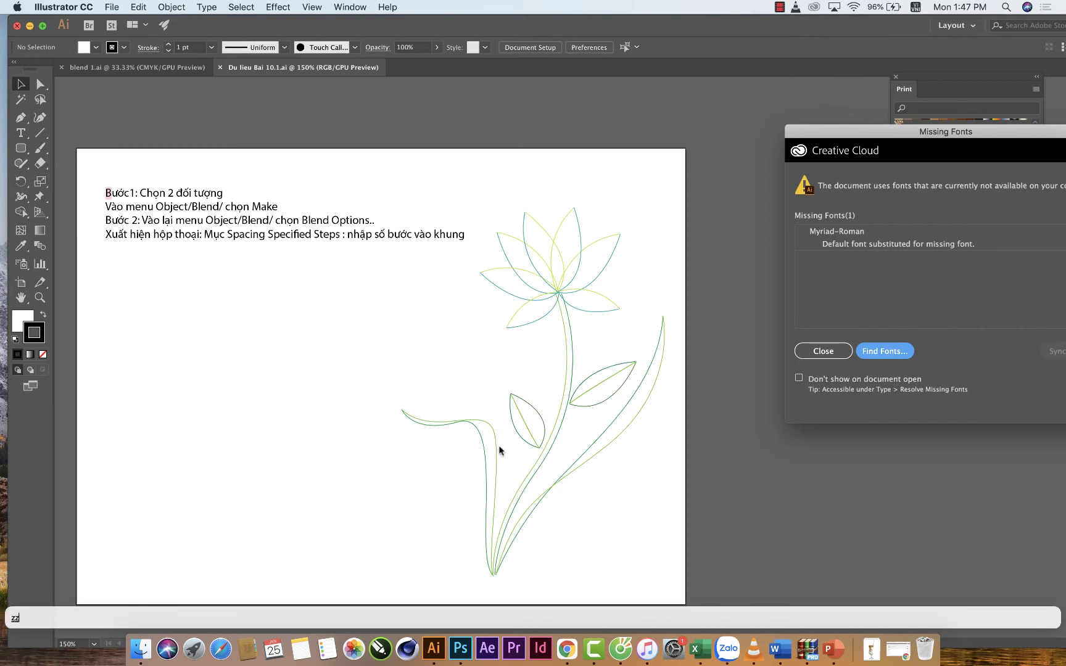
{"action": "type", "text": "z"}
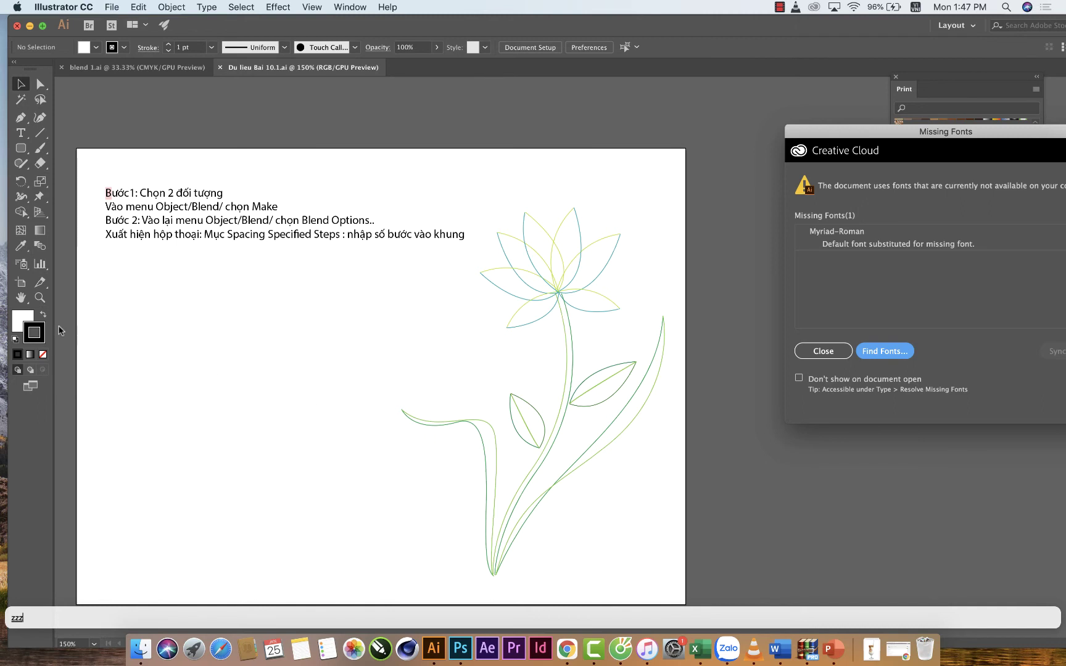
{"action": "left_click", "coordinate": [826, 351]}
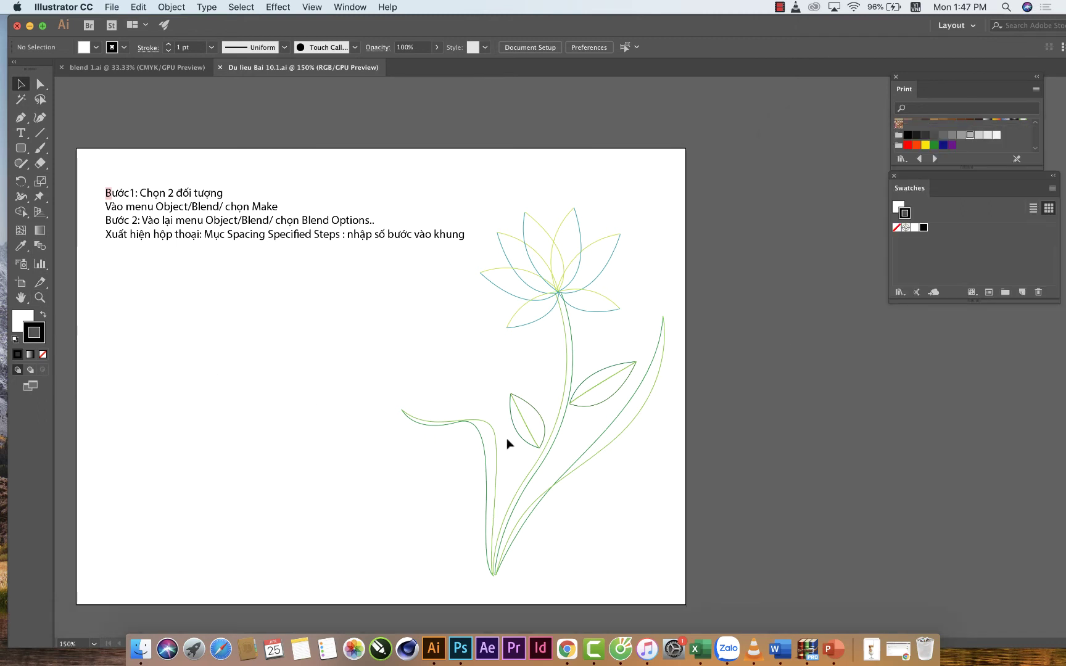
{"action": "left_click", "coordinate": [496, 443]}
Zoom in on the curved stem and blend its two curves together
{"action": "key", "text": "z"}
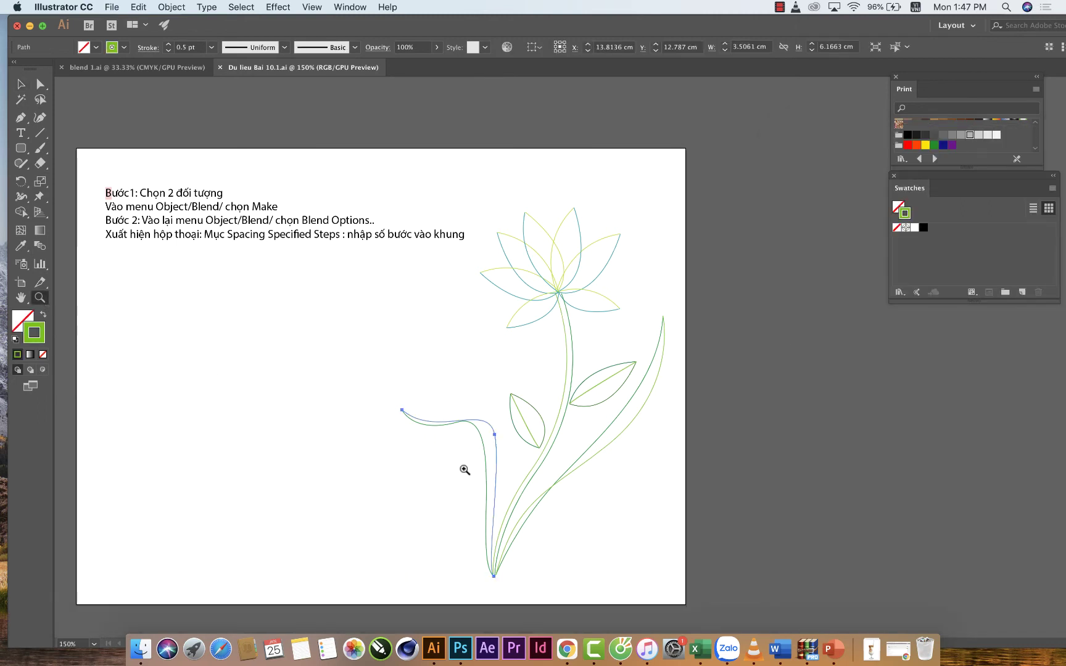
{"action": "left_click", "coordinate": [466, 469]}
{"action": "left_click", "coordinate": [620, 366]}
{"action": "left_click", "coordinate": [498, 282]}
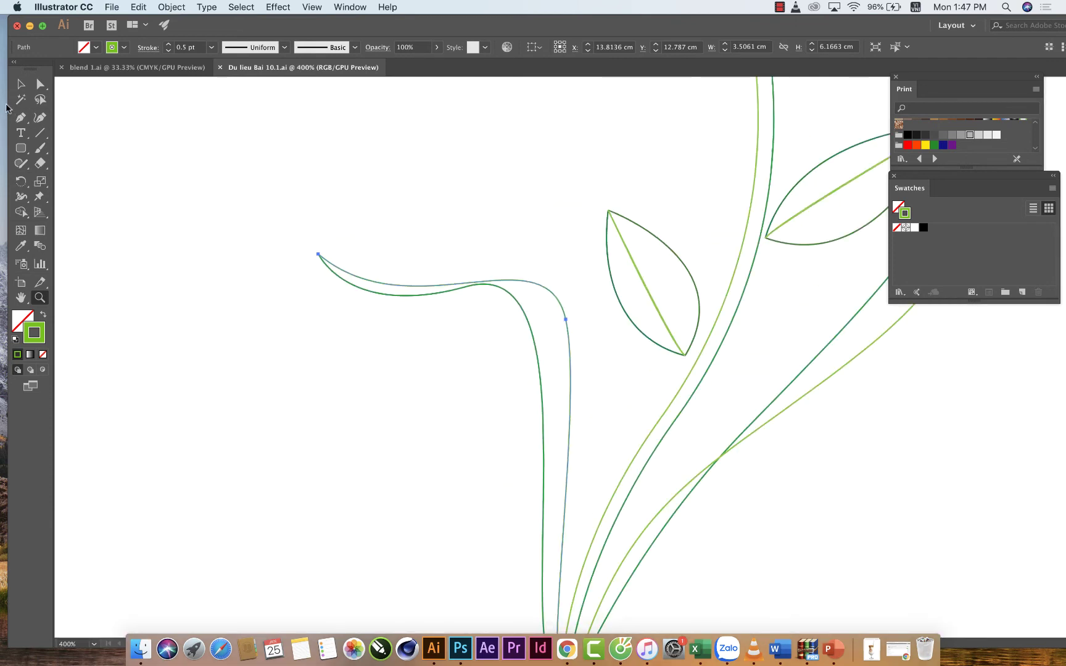
{"action": "left_click", "coordinate": [20, 84]}
{"action": "left_click", "coordinate": [532, 386]}
{"action": "left_click", "coordinate": [567, 339]}
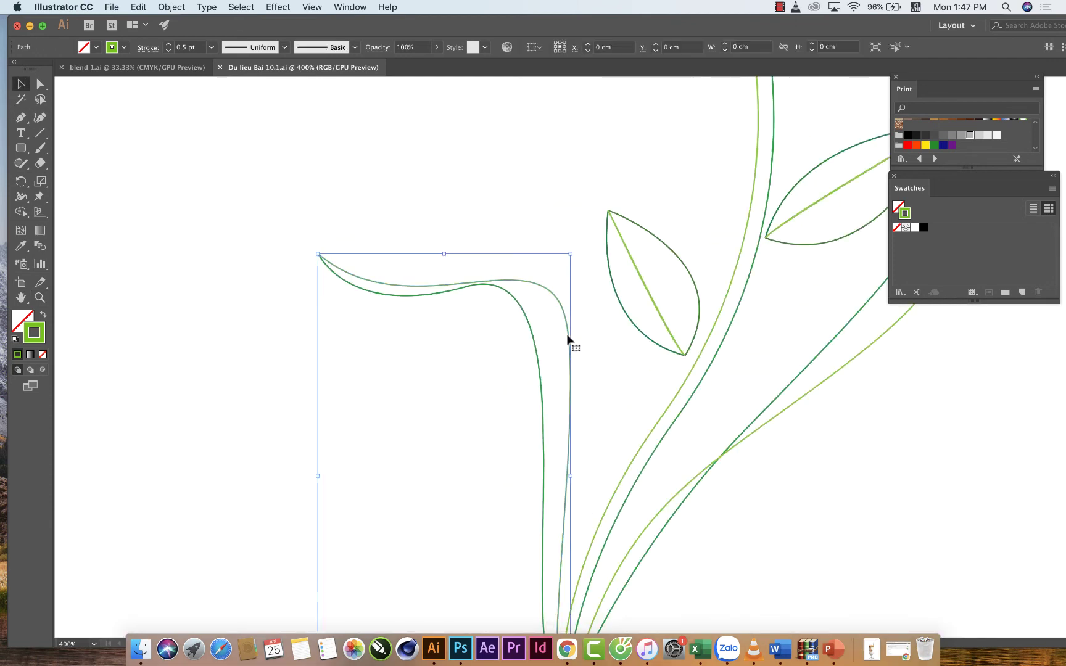
{"action": "left_click", "coordinate": [38, 246]}
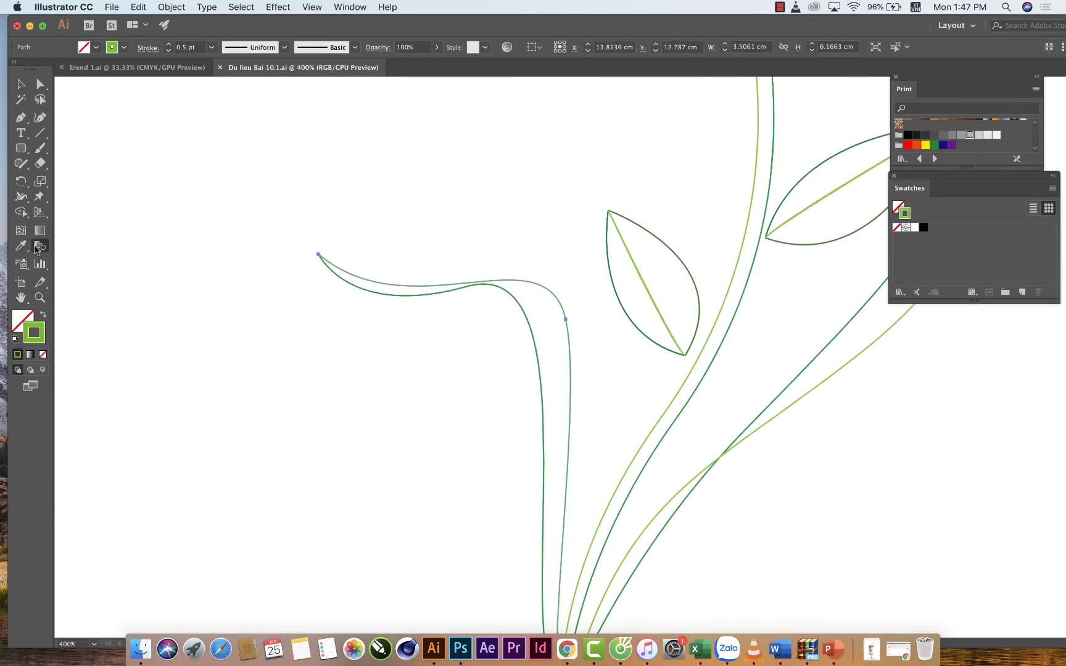
{"action": "left_click", "coordinate": [570, 345]}
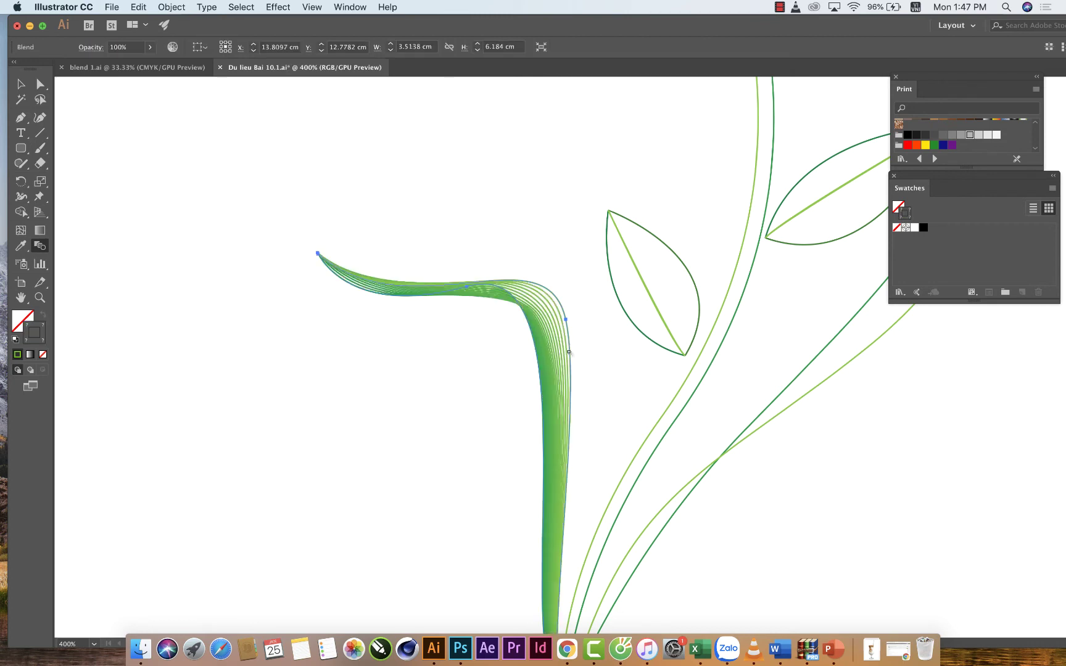
Set the stem blend to 8 specified steps, then blend the leaf's left edge with its vein
{"action": "double_click", "coordinate": [39, 246]}
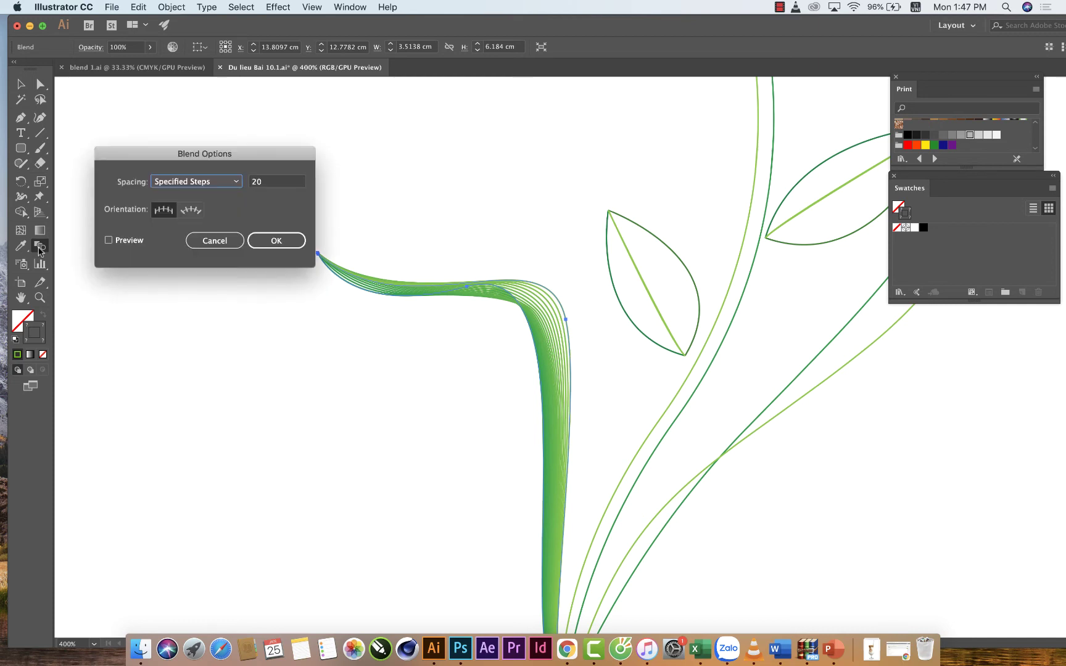
{"action": "left_click", "coordinate": [266, 186]}
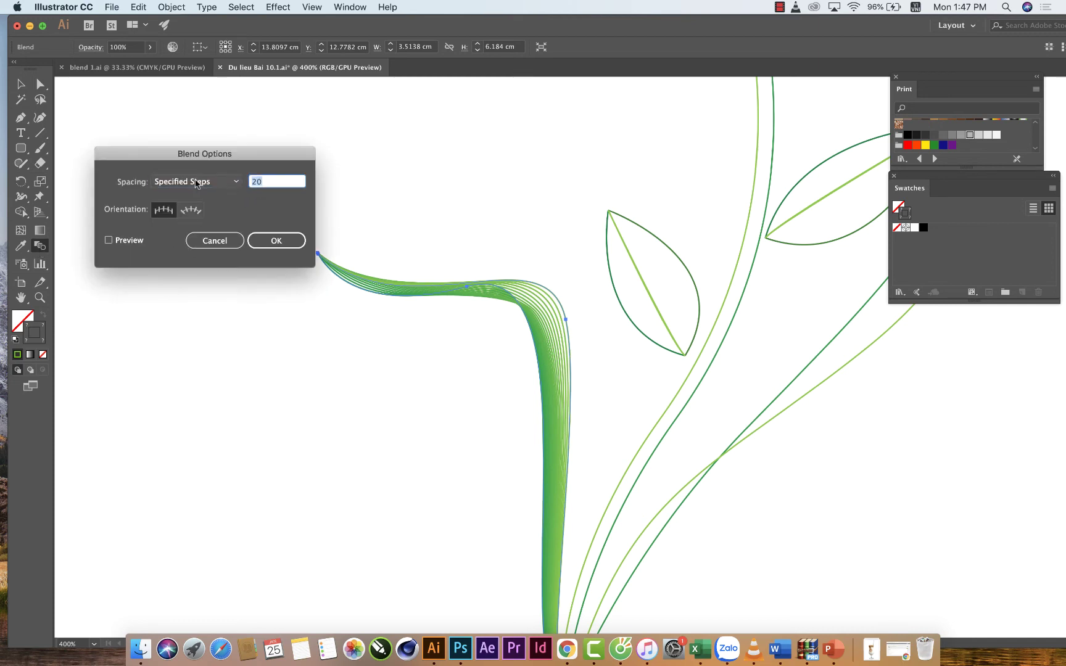
{"action": "type", "text": "8"}
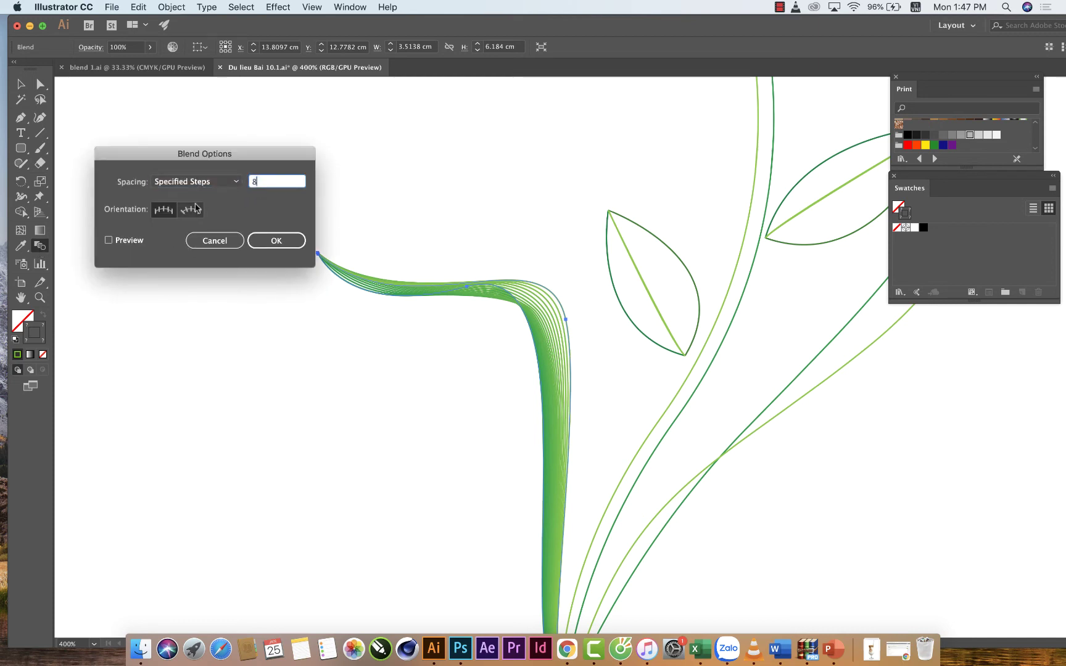
{"action": "left_click", "coordinate": [266, 238]}
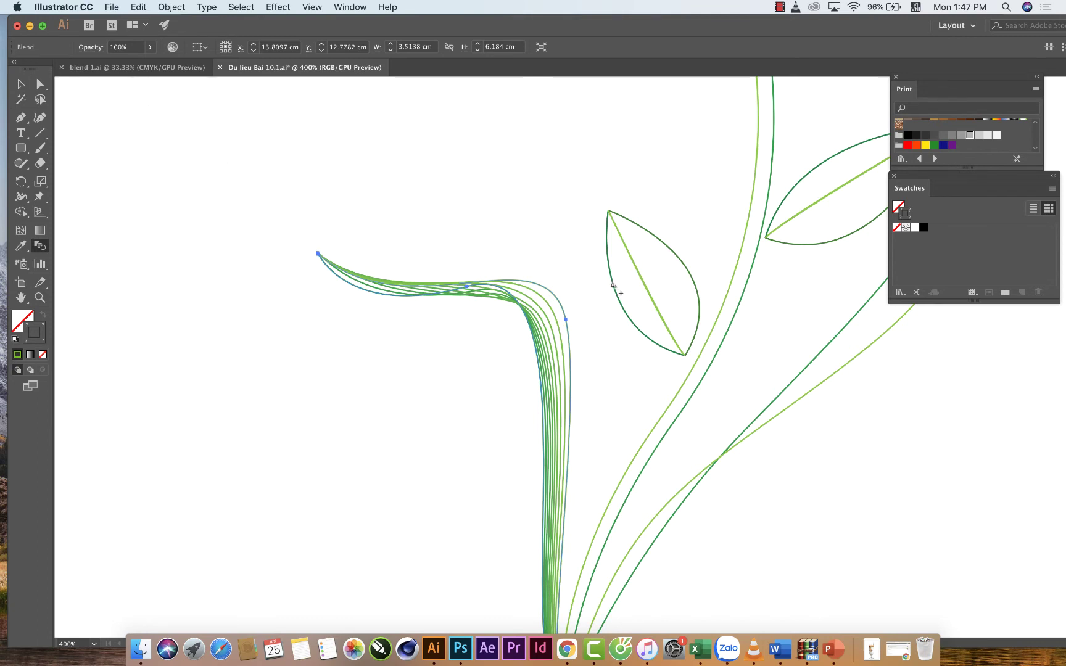
{"action": "left_click", "coordinate": [613, 286]}
Blend the leaf's vein with its right edge, then undo that and clear the selection
{"action": "left_click", "coordinate": [676, 264]}
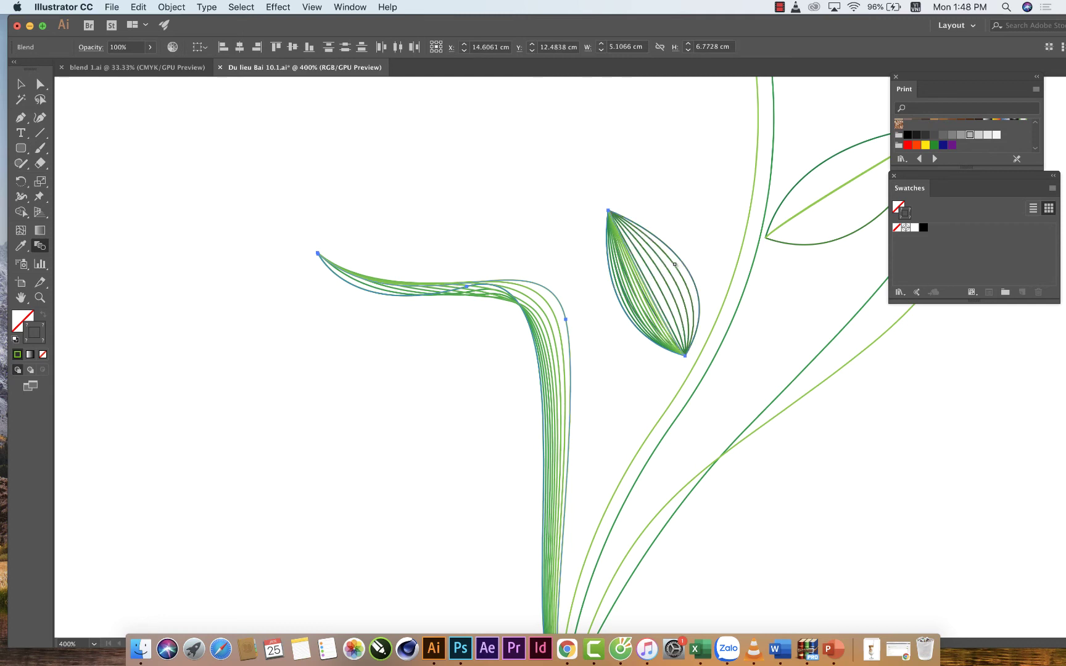
{"action": "key", "text": "cmd+z"}
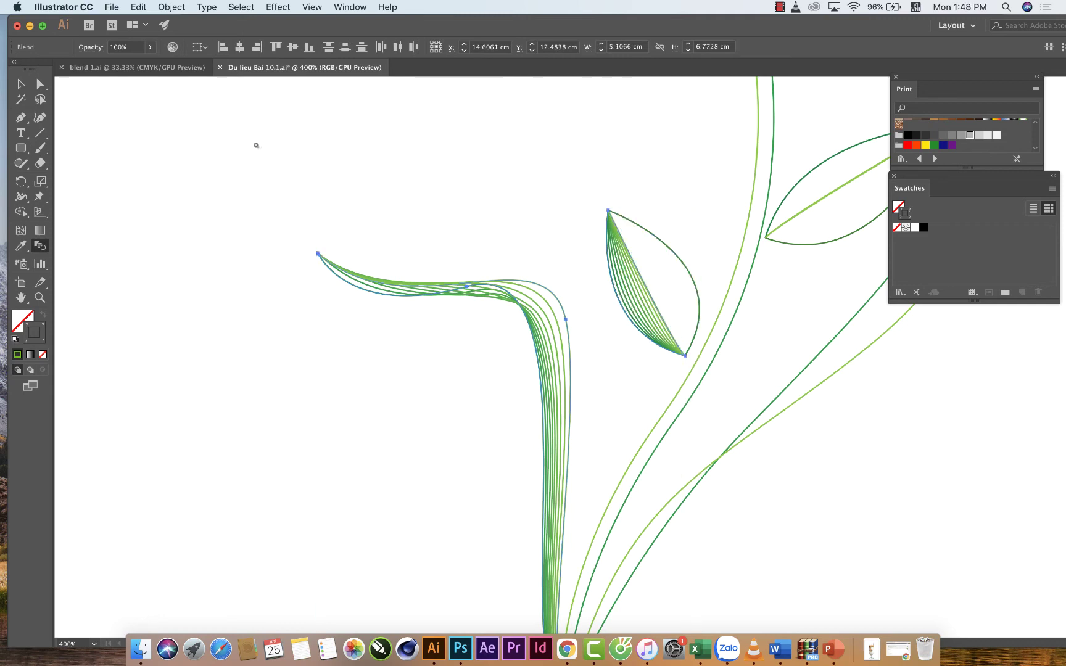
{"action": "left_click", "coordinate": [20, 84]}
{"action": "left_click", "coordinate": [571, 243]}
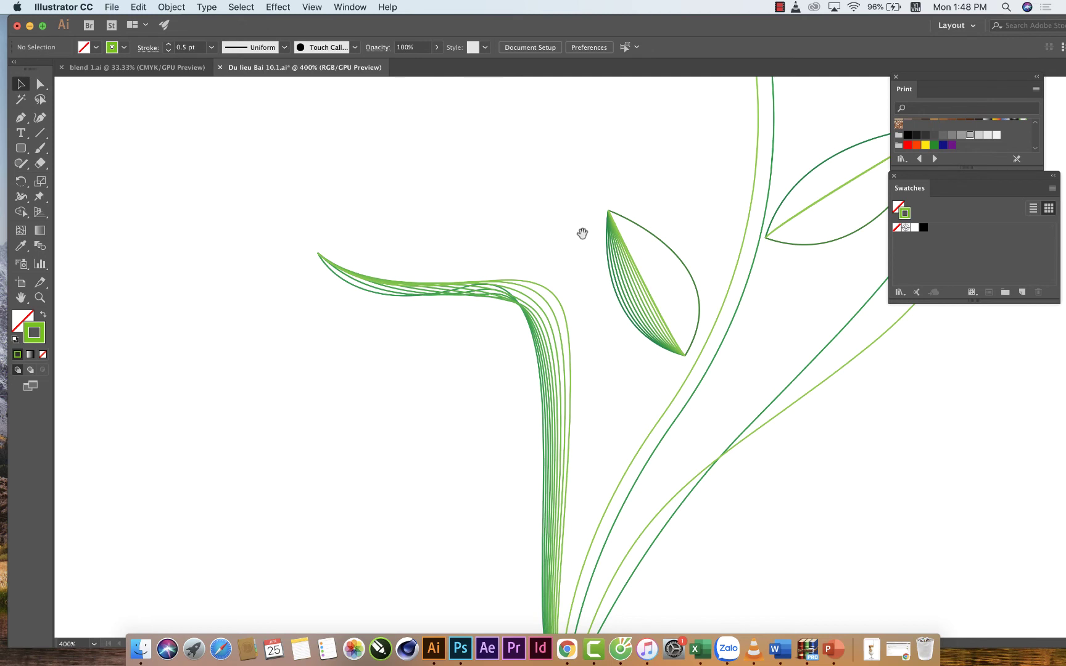
Pan toward the stem and select one long stem curve with the Blend tool ready
{"action": "left_click_drag", "start_coordinate": [583, 230], "coordinate": [280, 210]}
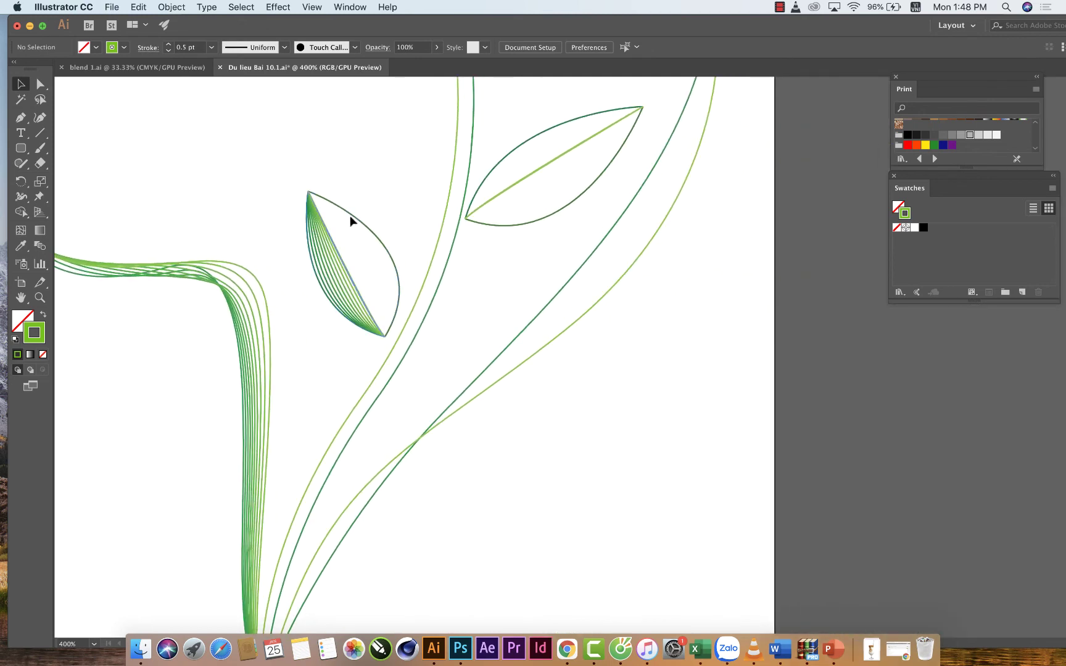
{"action": "left_click_drag", "start_coordinate": [350, 227], "coordinate": [384, 174]}
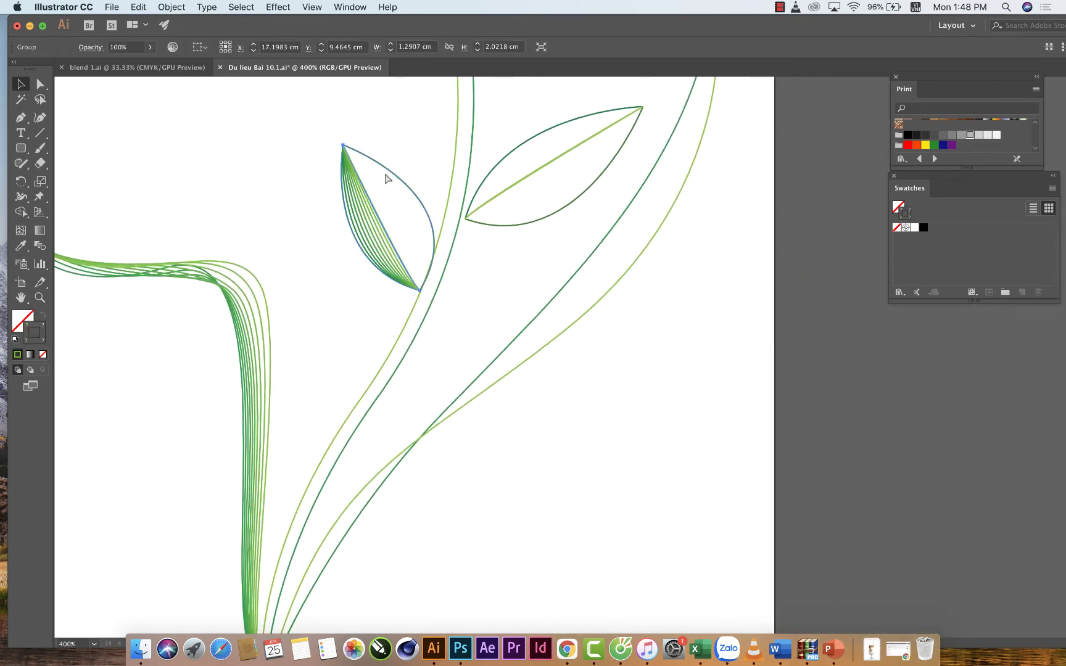
{"action": "key", "text": "cmd+z"}
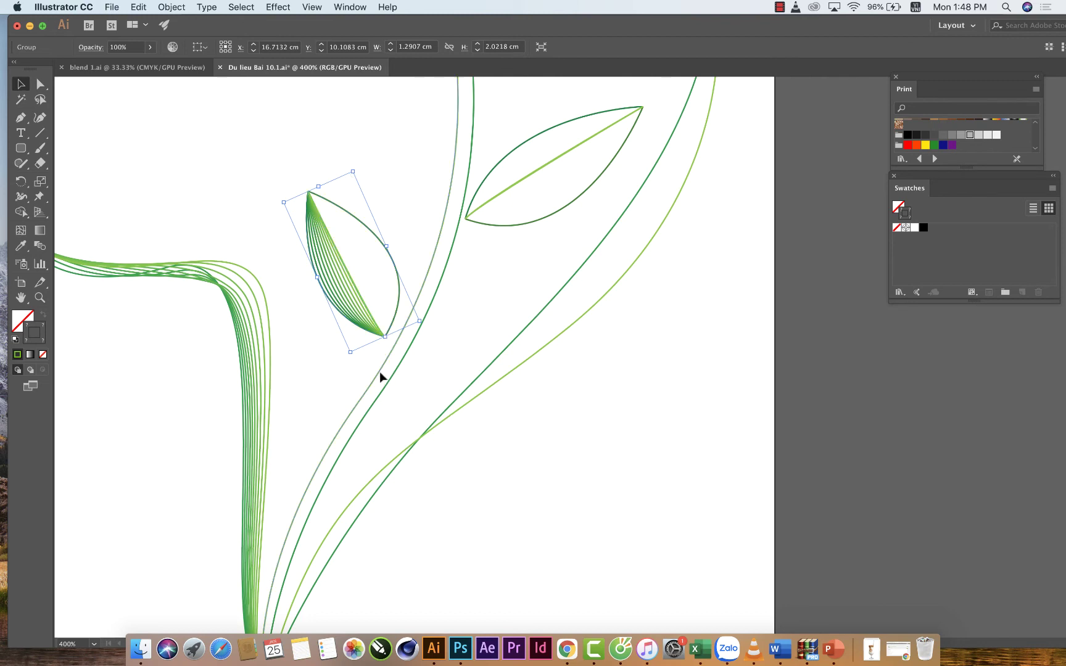
{"action": "left_click", "coordinate": [380, 371]}
{"action": "left_click", "coordinate": [39, 246]}
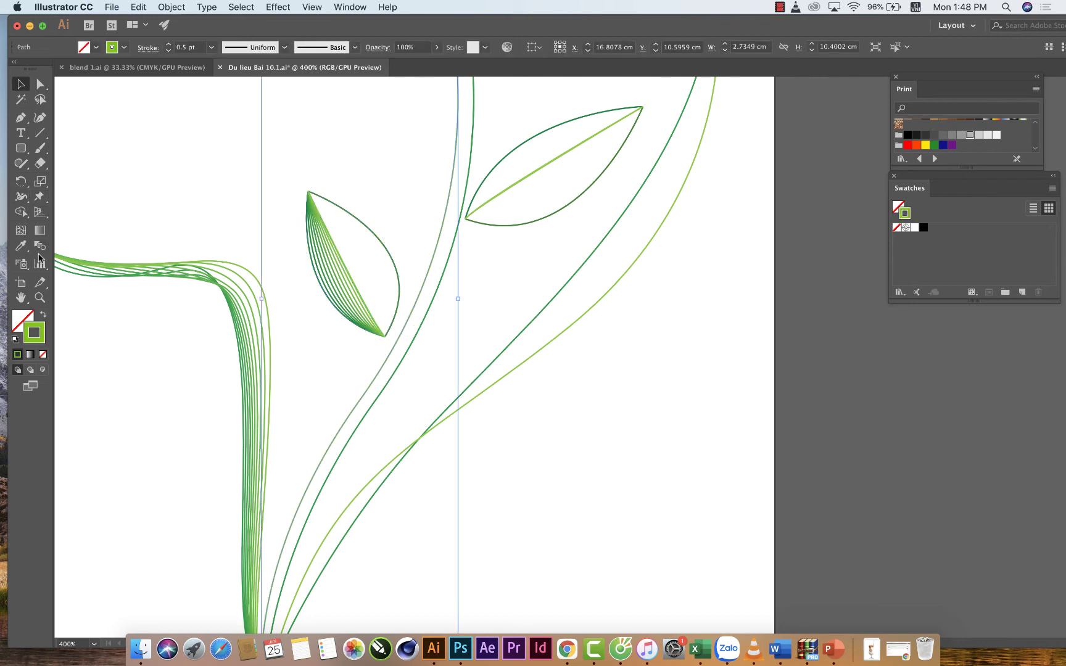
Blend the two stem curves into a solid green stem, undoing a stray stem-to-petal blend
{"action": "left_click", "coordinate": [380, 370]}
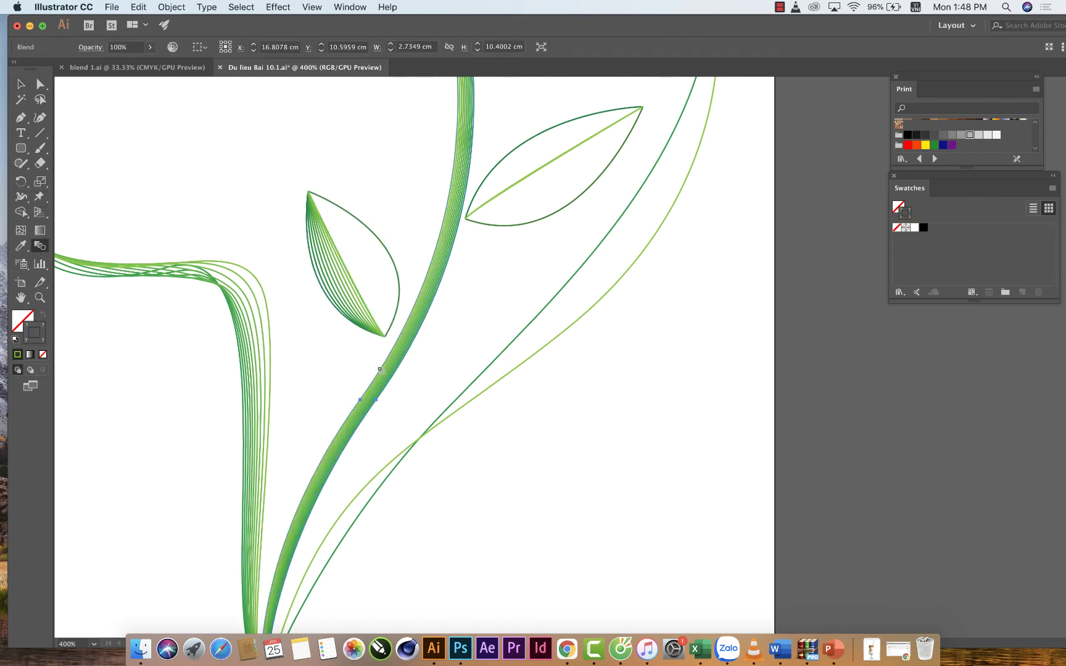
{"action": "scroll", "coordinate": [402, 358], "scroll_direction": "up", "scroll_amount": 2}
{"action": "scroll", "coordinate": [410, 351], "scroll_direction": "up", "scroll_amount": 3}
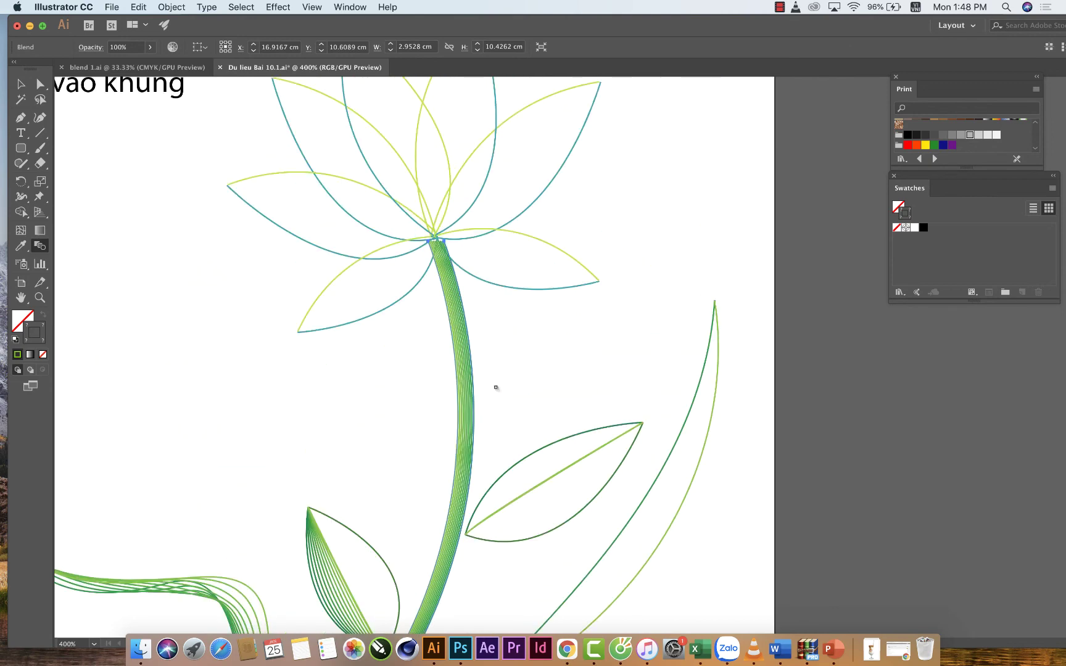
{"action": "left_click", "coordinate": [531, 202]}
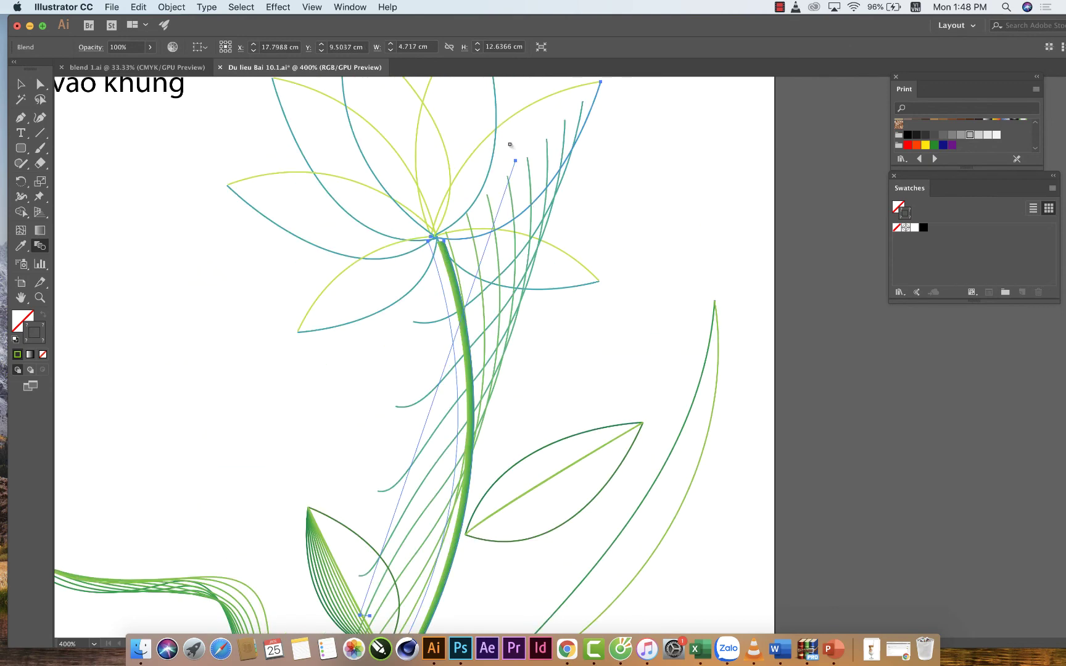
{"action": "key", "text": "ctrl+z"}
Select the upper-right petal's edge curve and blend its two edges into nested contours
{"action": "key", "text": "v"}
{"action": "left_click", "coordinate": [569, 165]}
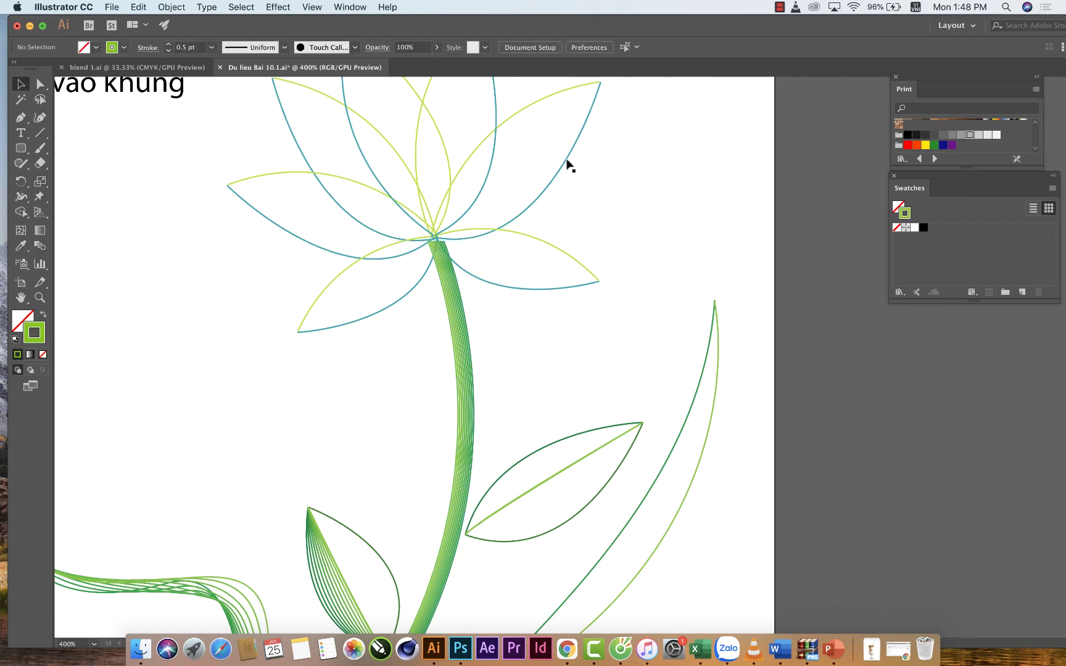
{"action": "scroll", "coordinate": [539, 178], "scroll_direction": "up", "scroll_amount": 1}
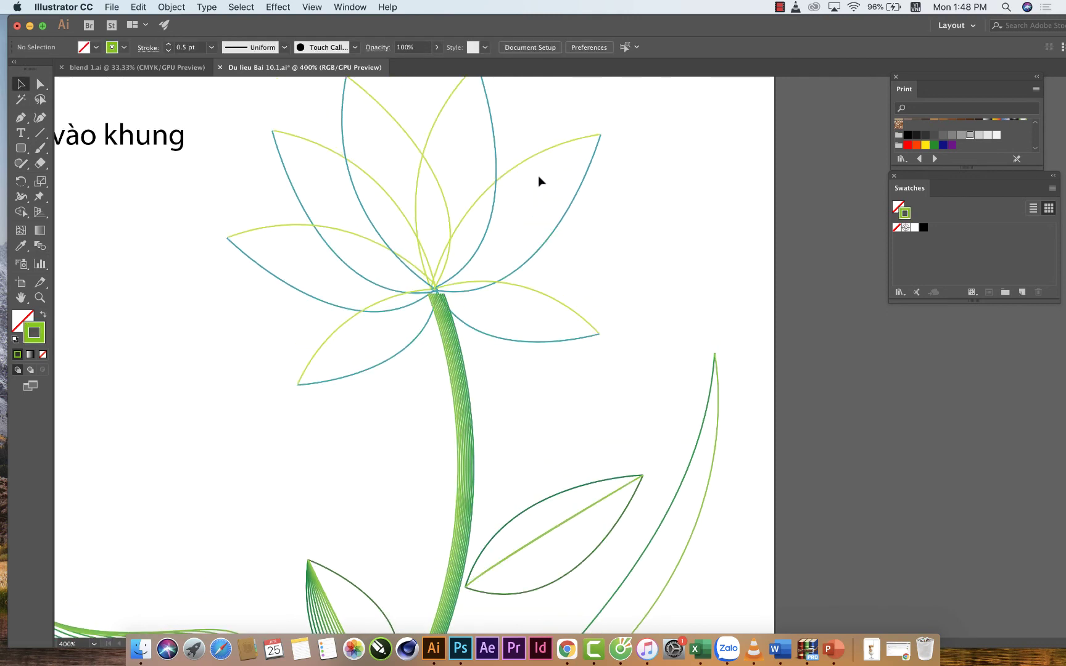
{"action": "scroll", "coordinate": [538, 181], "scroll_direction": "up", "scroll_amount": 1}
{"action": "left_click", "coordinate": [541, 169]}
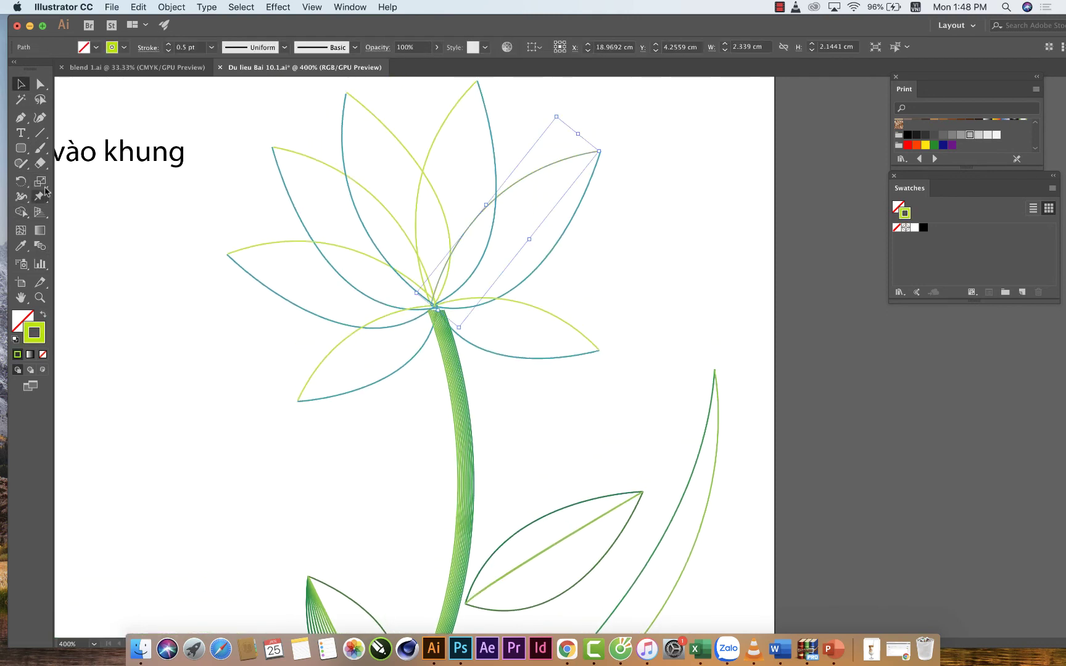
{"action": "left_click", "coordinate": [39, 246]}
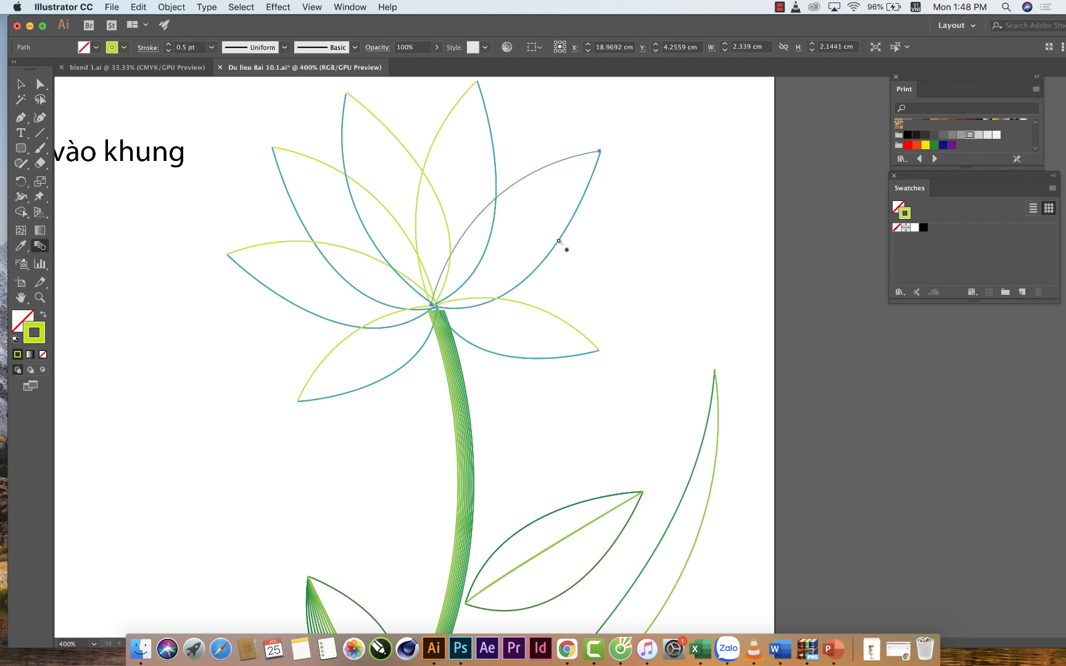
{"action": "left_click", "coordinate": [516, 184]}
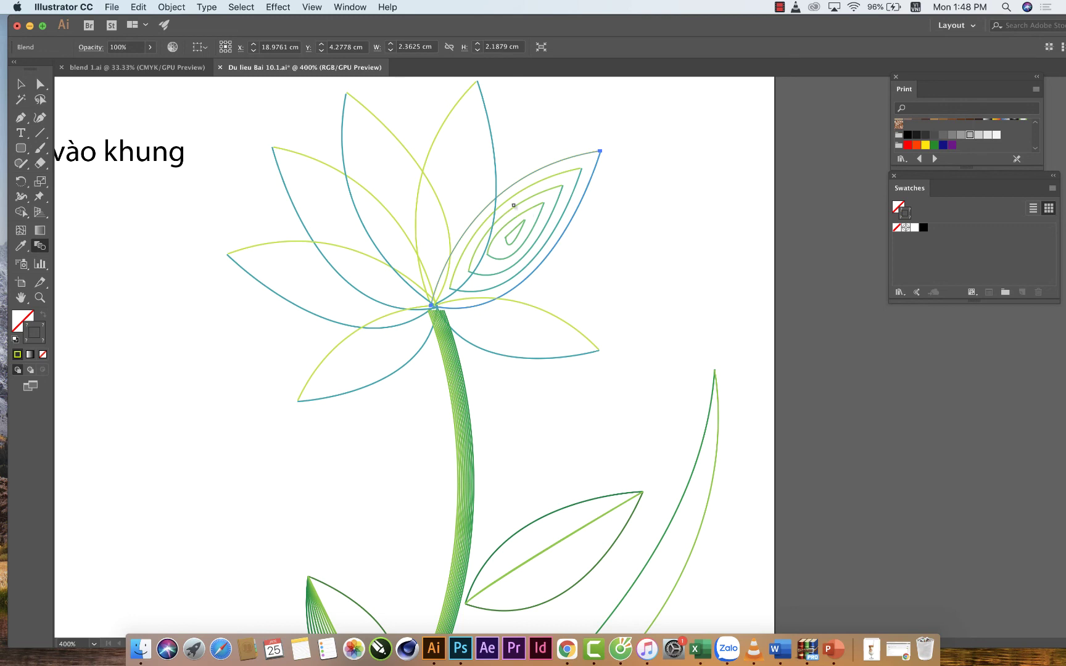
{"action": "double_click", "coordinate": [39, 246]}
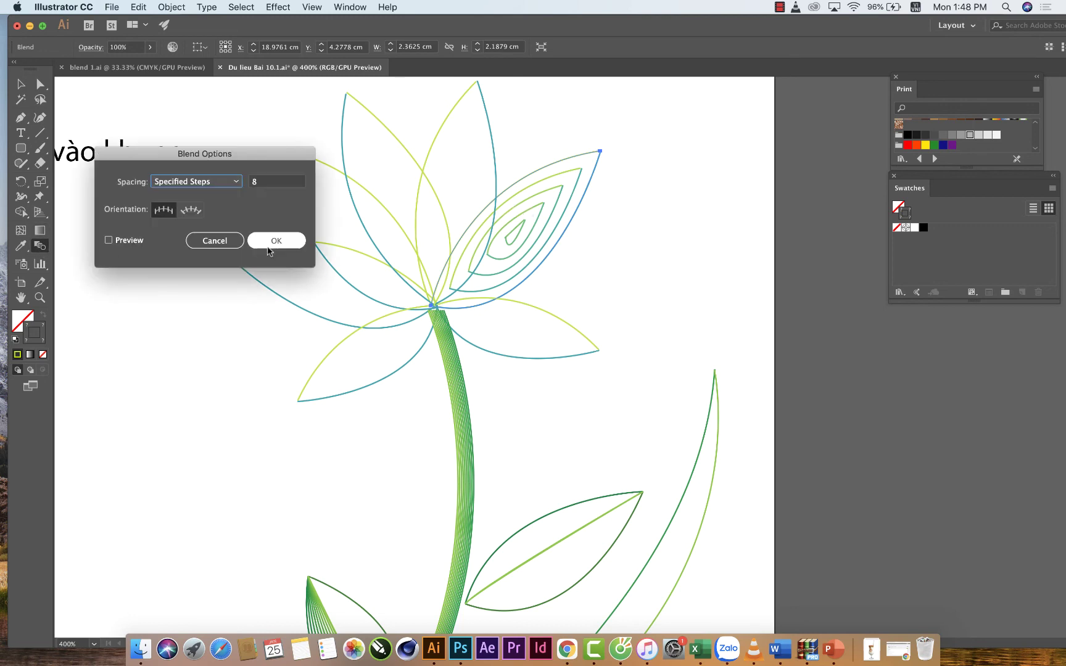
{"action": "left_click", "coordinate": [200, 183]}
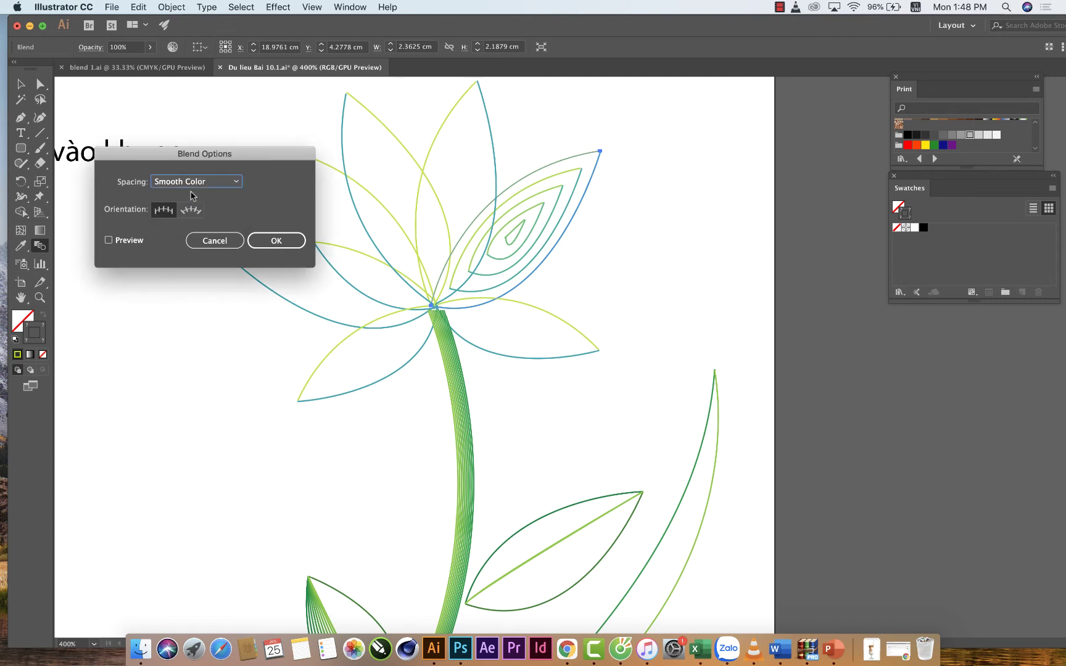
{"action": "left_click", "coordinate": [109, 240]}
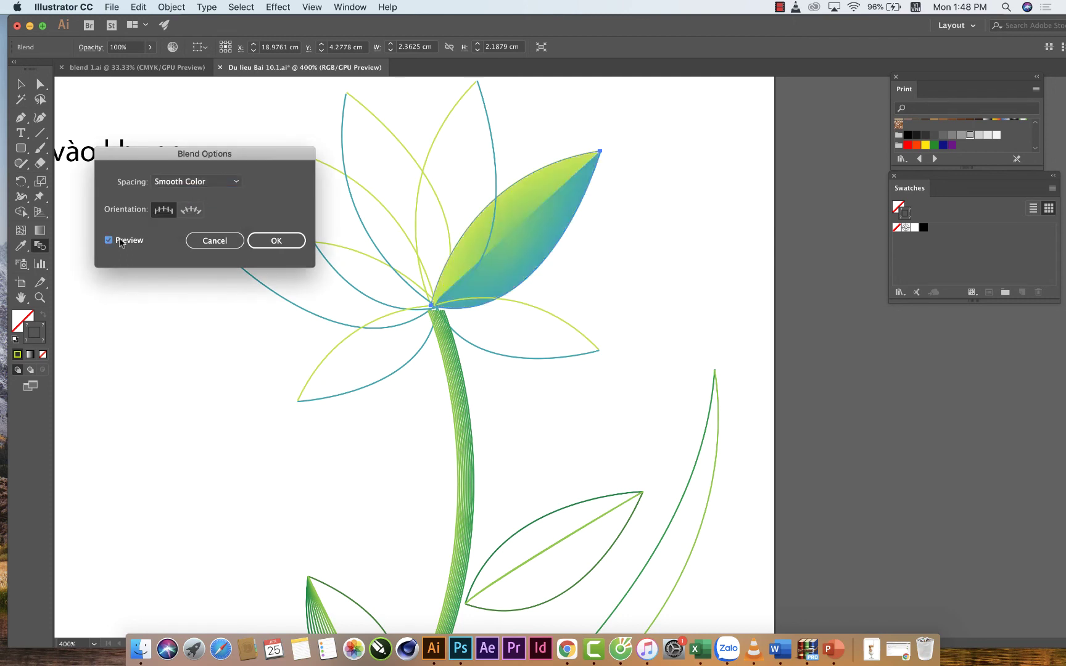
{"action": "left_click", "coordinate": [121, 242]}
{"action": "left_click", "coordinate": [120, 242]}
{"action": "left_click", "coordinate": [196, 182]}
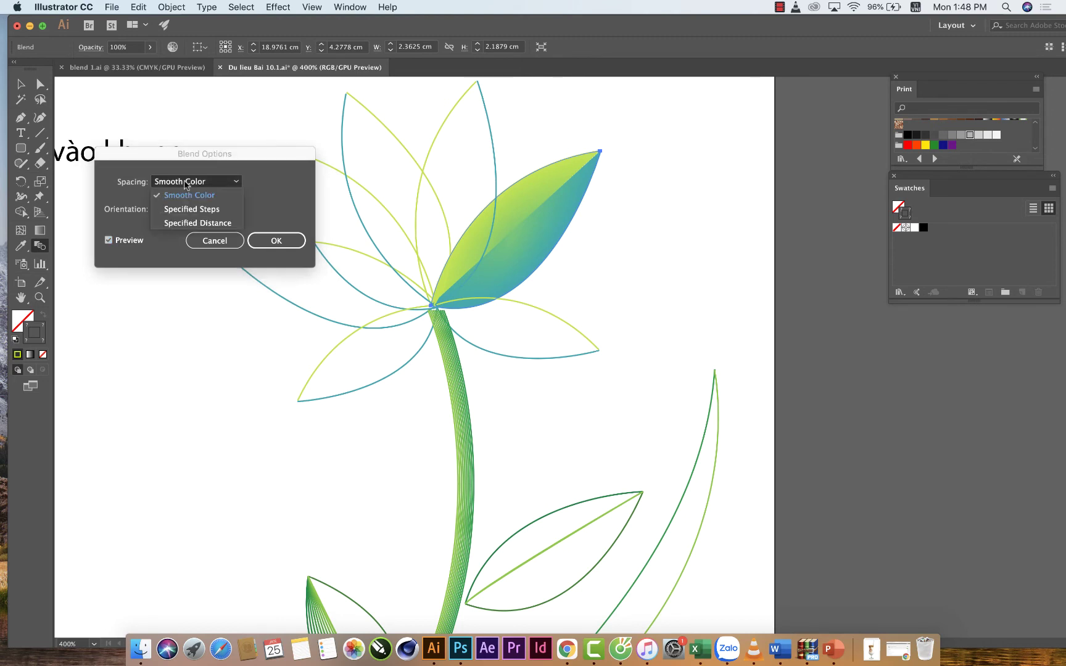
{"action": "left_click", "coordinate": [185, 210]}
{"action": "type", "text": "20"}
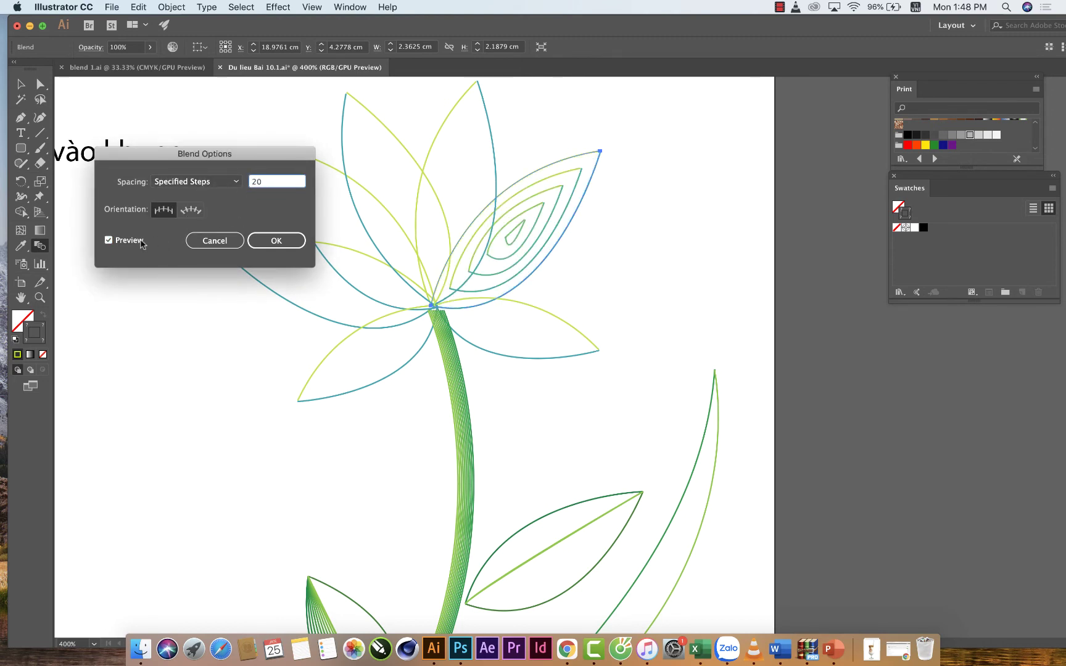
{"action": "left_click", "coordinate": [110, 240]}
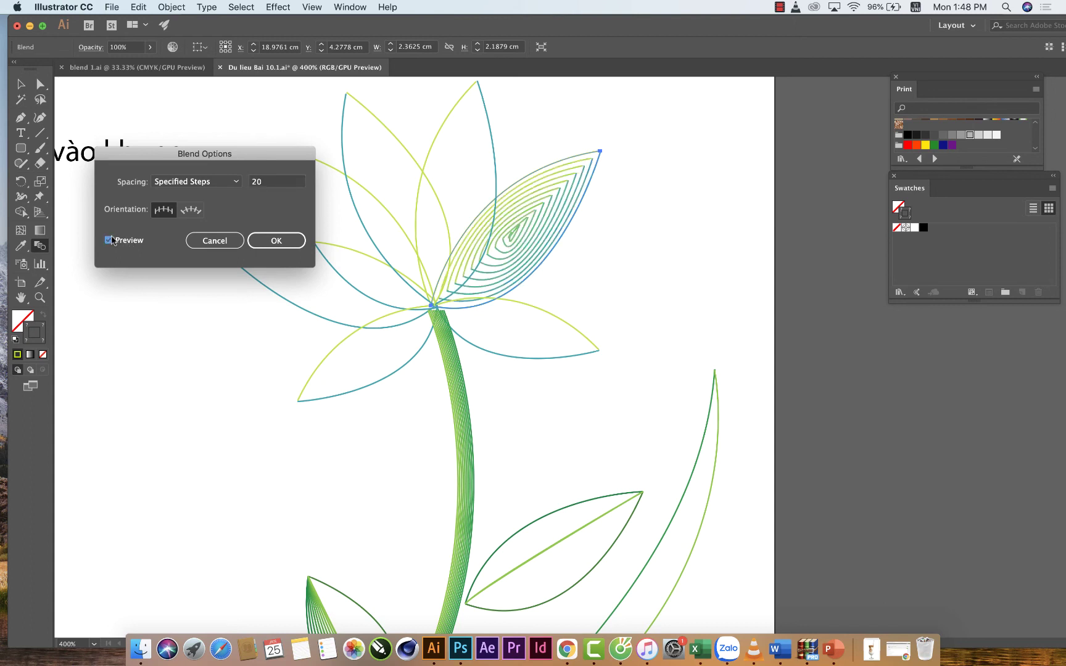
{"action": "left_click", "coordinate": [110, 240]}
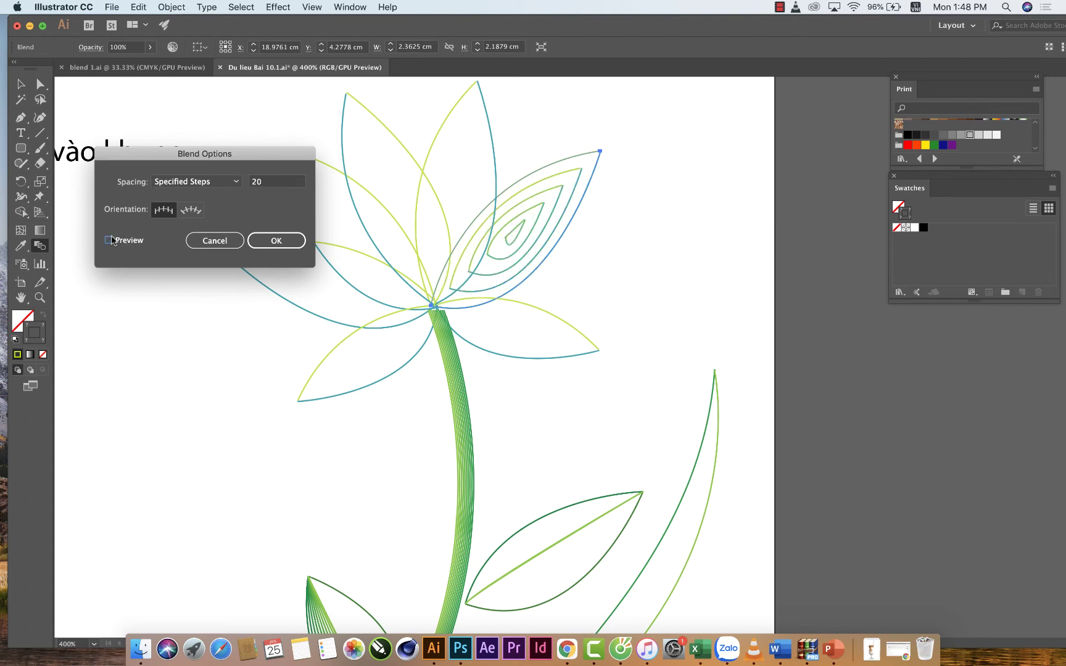
{"action": "left_click", "coordinate": [215, 241]}
{"action": "key", "text": "v"}
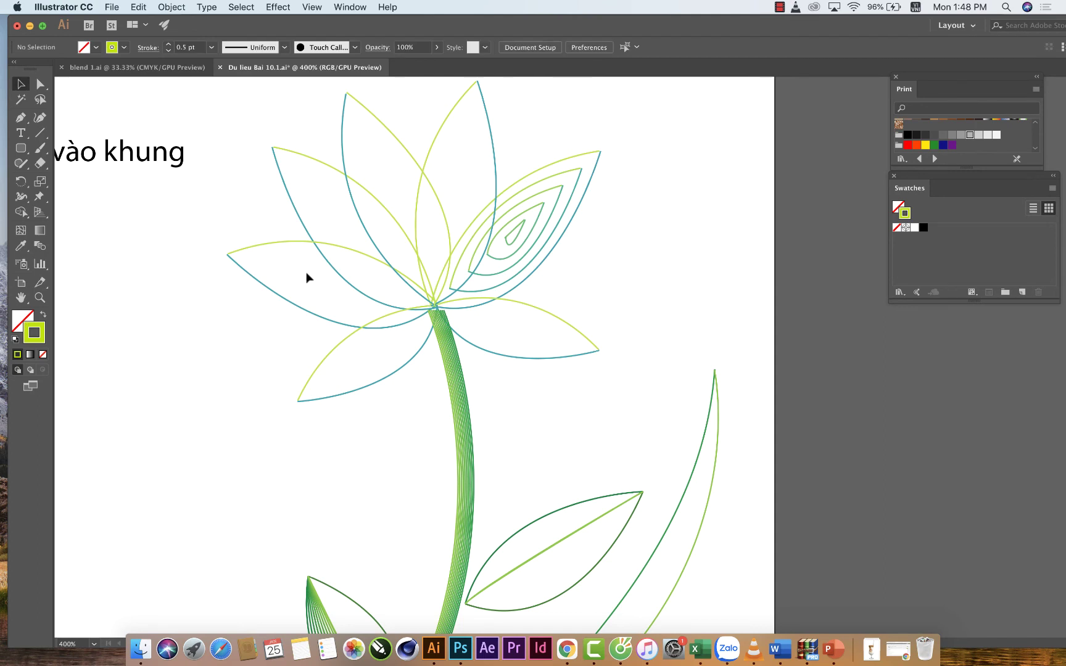
Undo the upper-right petal blend and instead blend the left petal's two edges
{"action": "key", "text": "cmd+z"}
{"action": "mouse_move", "coordinate": [261, 247]}
{"action": "left_mouse_down"}
{"action": "mouse_move", "coordinate": [261, 233]}
{"action": "mouse_move", "coordinate": [260, 251]}
{"action": "left_mouse_up"}
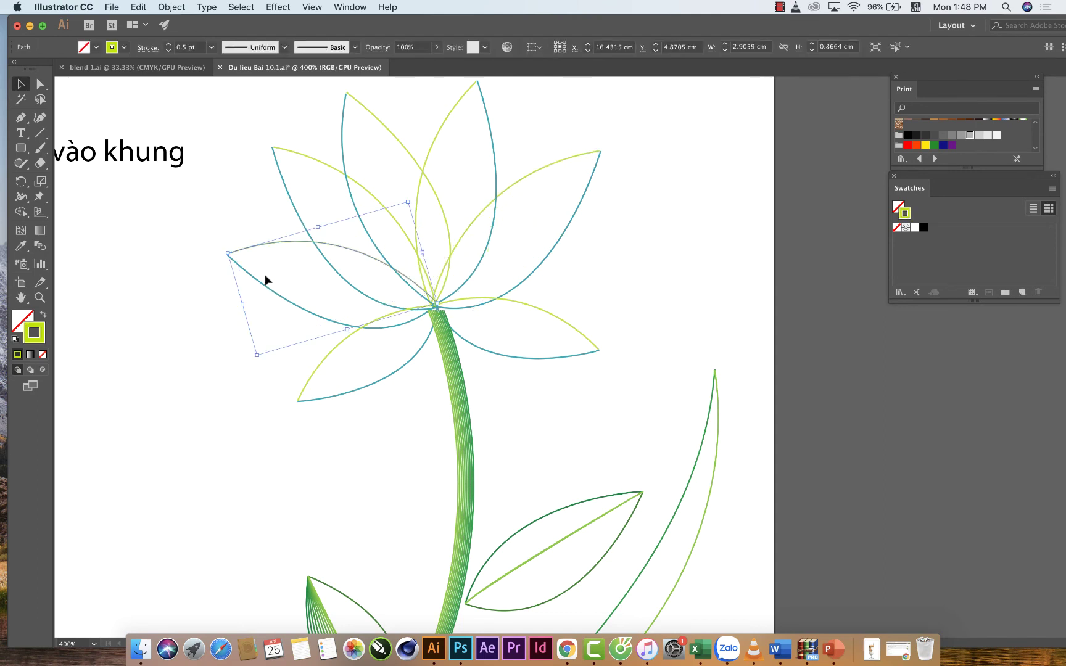
{"action": "left_click", "coordinate": [40, 246]}
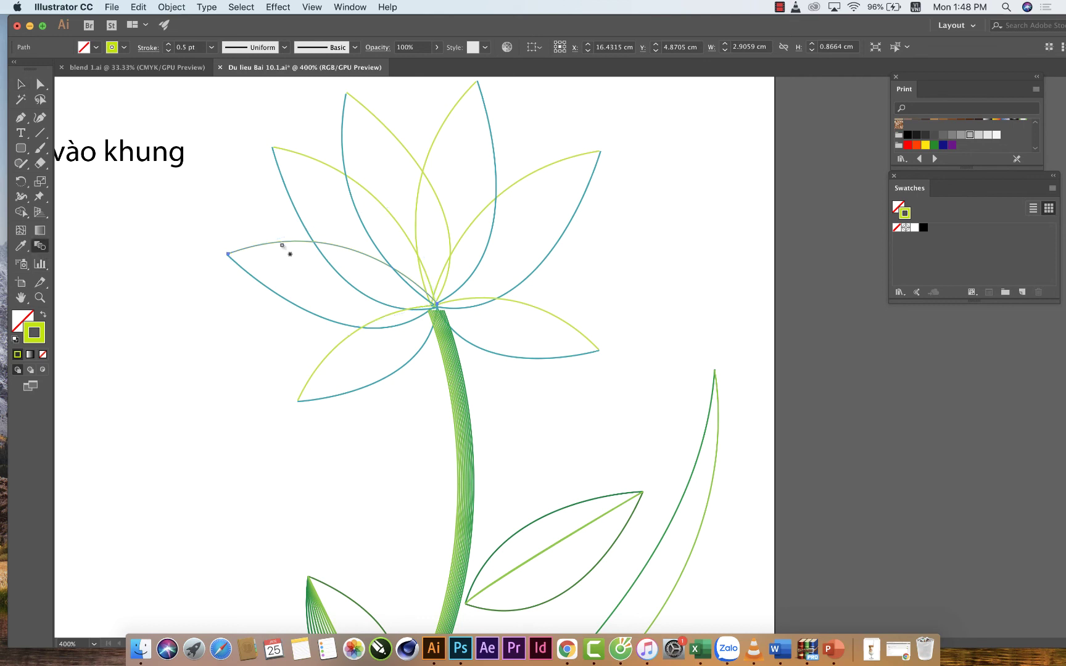
{"action": "left_click", "coordinate": [271, 288]}
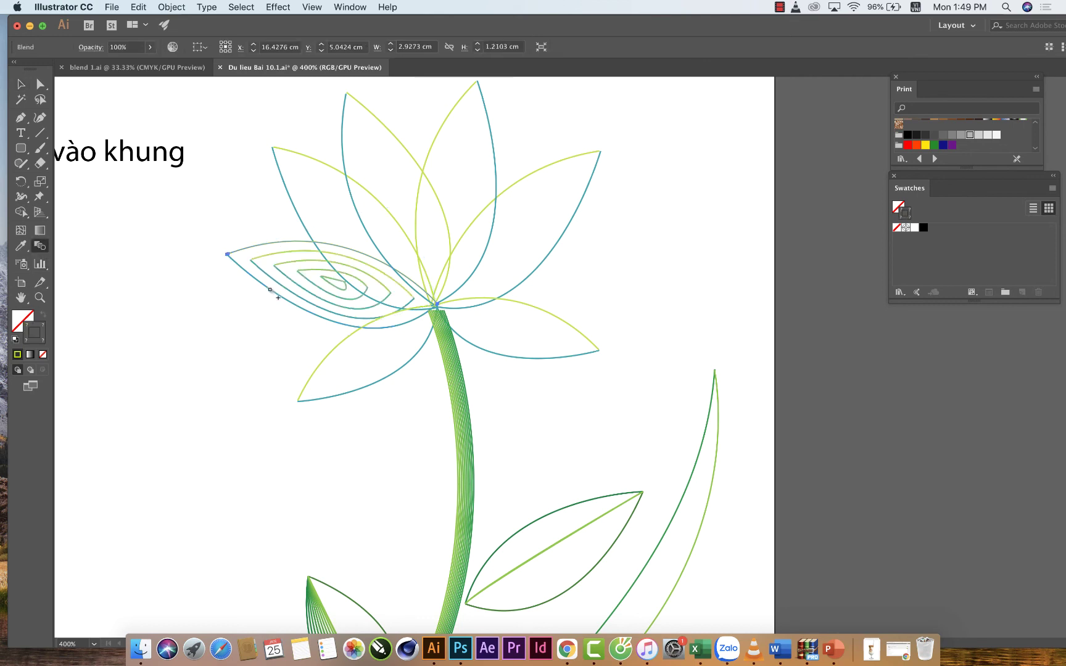
{"action": "key", "text": "ctrl+z"}
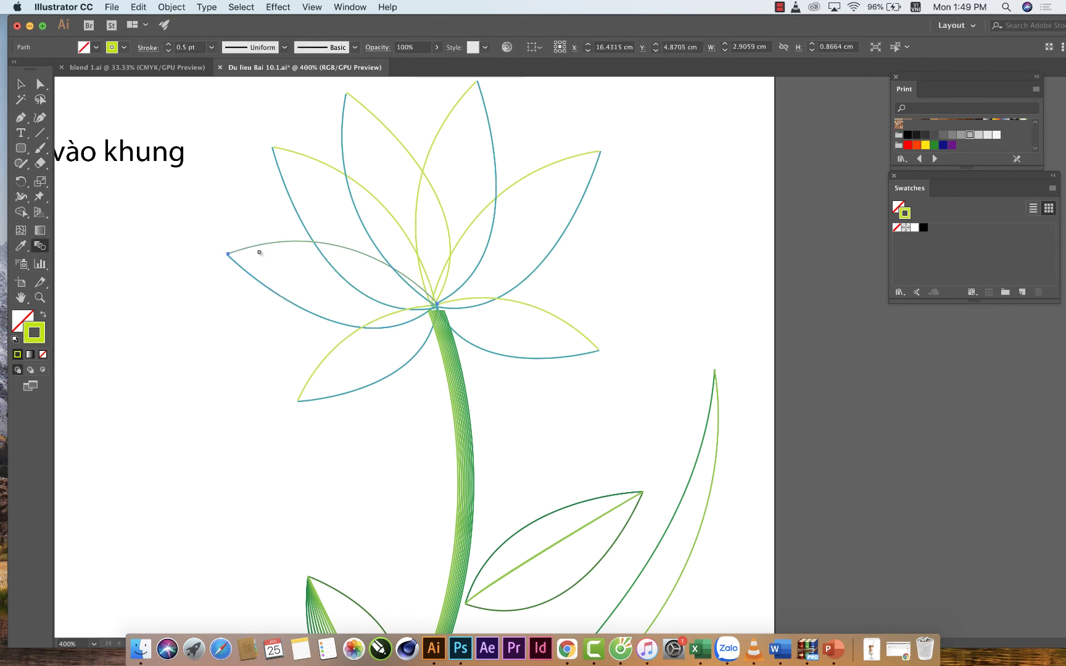
{"action": "left_click", "coordinate": [240, 253]}
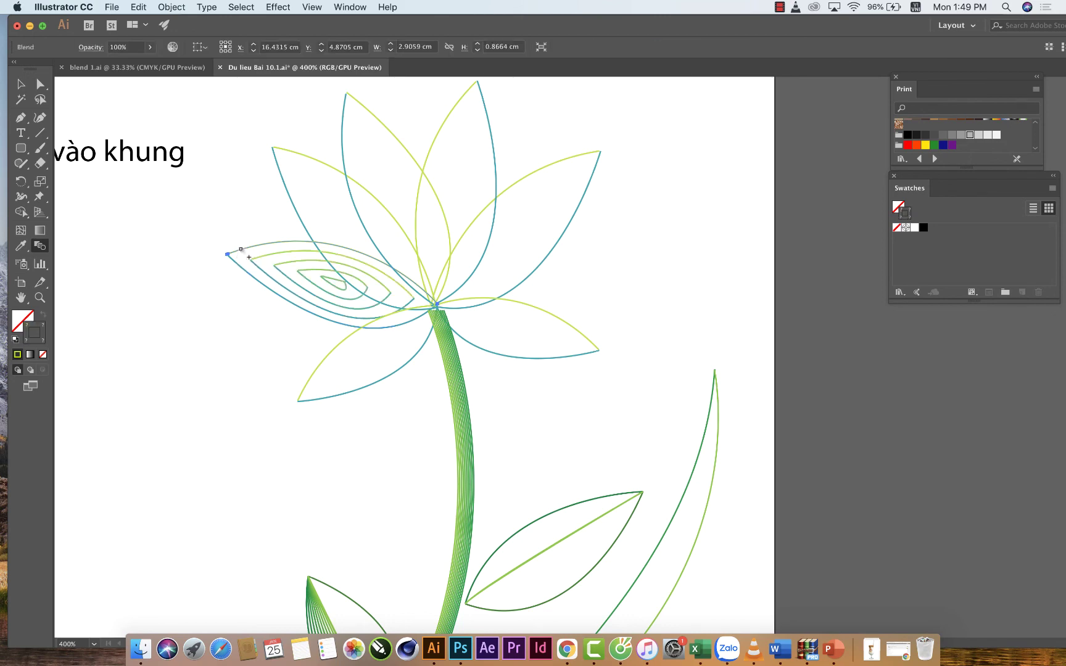
Scroll down and clear the selection on the flower artwork
{"action": "scroll", "coordinate": [318, 324], "scroll_direction": "down", "scroll_amount": 5}
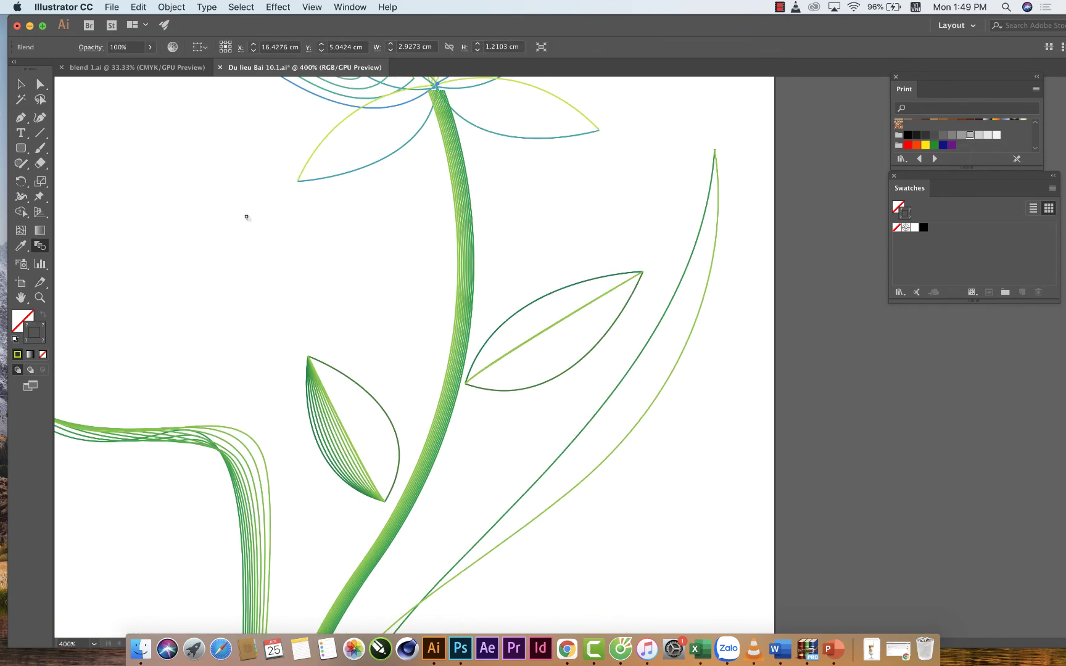
{"action": "left_click", "coordinate": [20, 84]}
{"action": "left_click", "coordinate": [190, 235]}
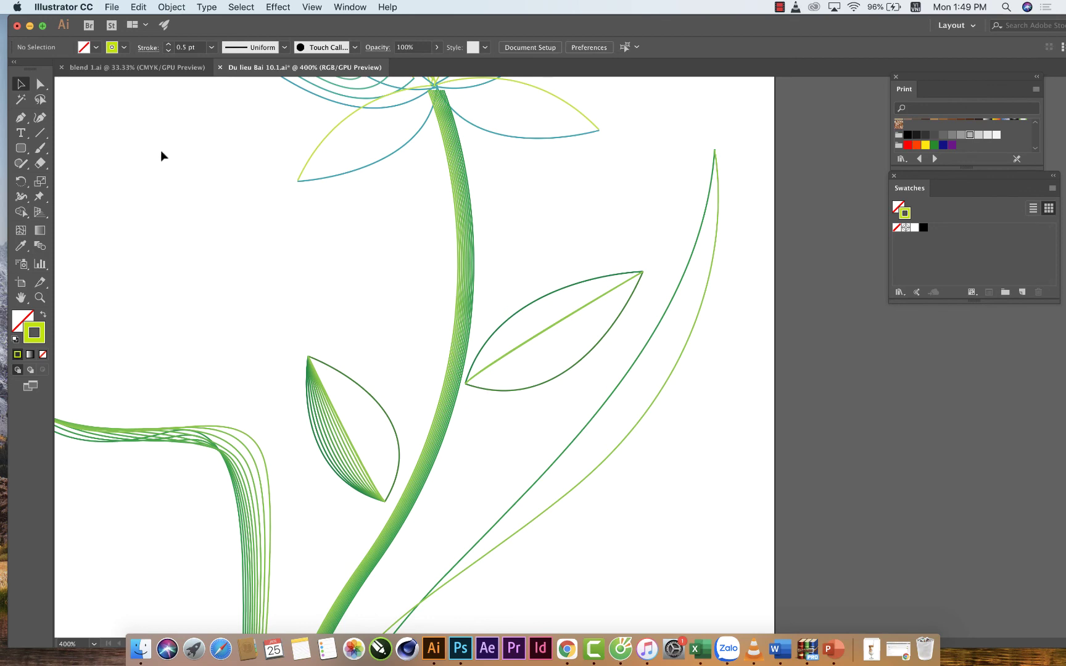
Close Du lieu Bai 10.1.ai without saving and zoom in on blend 1.ai's BLEND lettering
{"action": "left_click", "coordinate": [220, 68]}
{"action": "left_click", "coordinate": [542, 365]}
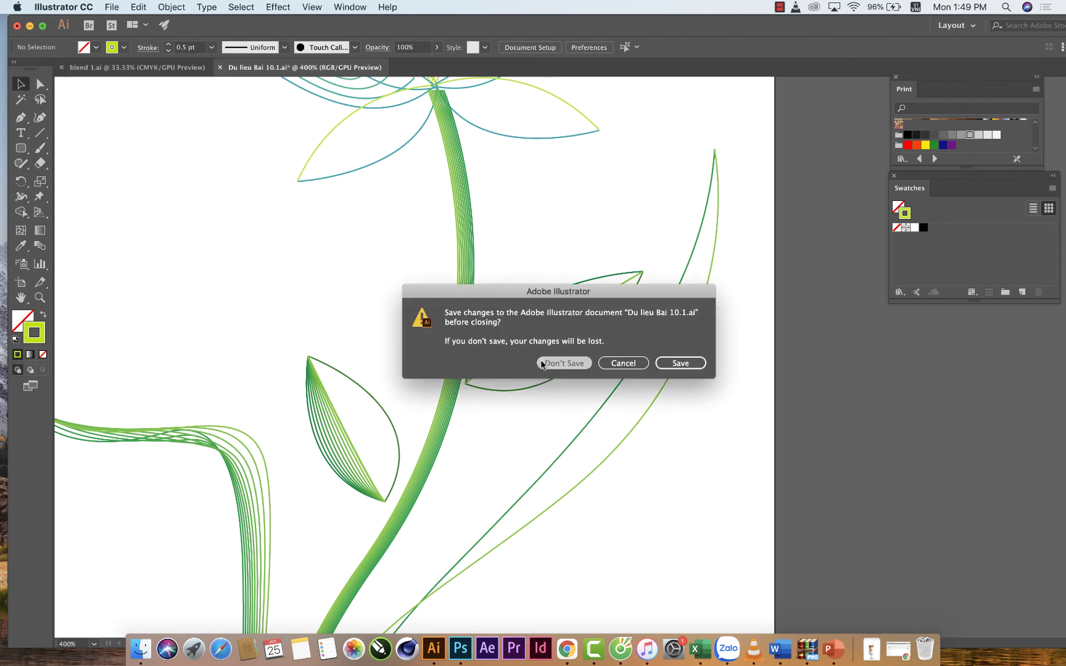
{"action": "key", "text": "z"}
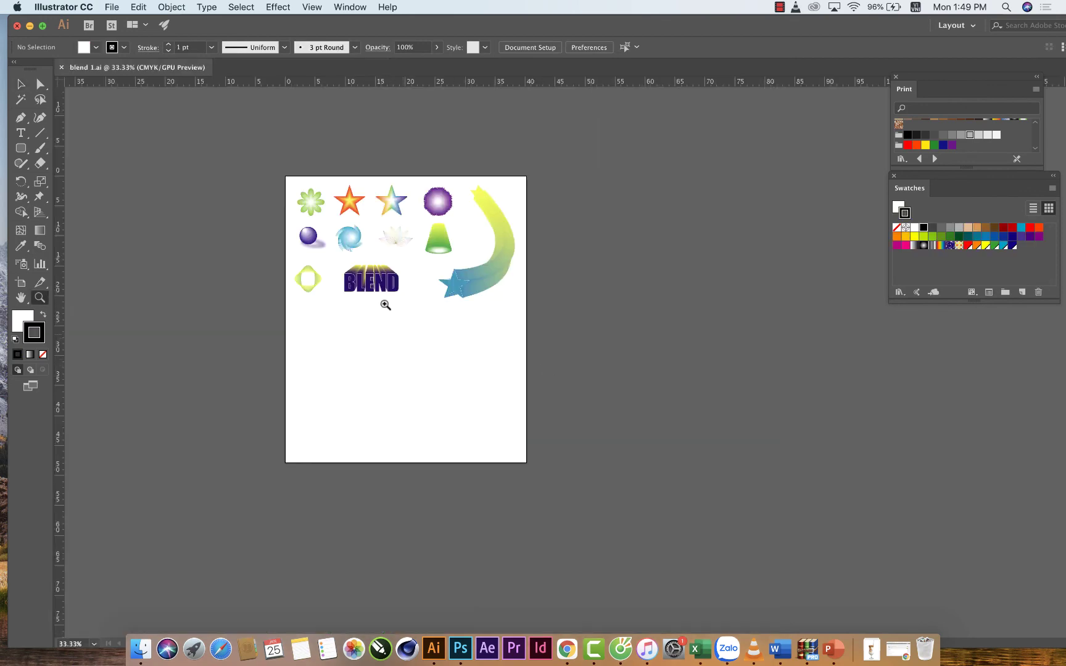
{"action": "left_click_drag", "start_coordinate": [369, 284], "coordinate": [381, 288]}
{"action": "left_click", "coordinate": [633, 403]}
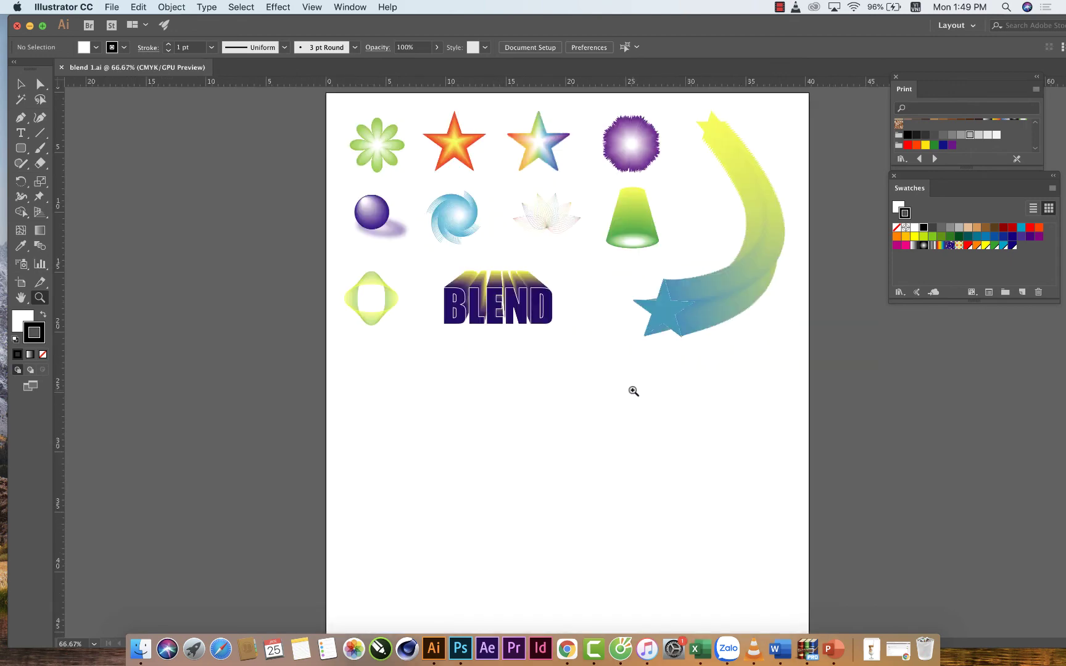
{"action": "left_click", "coordinate": [352, 213]}
{"action": "left_click", "coordinate": [727, 469]}
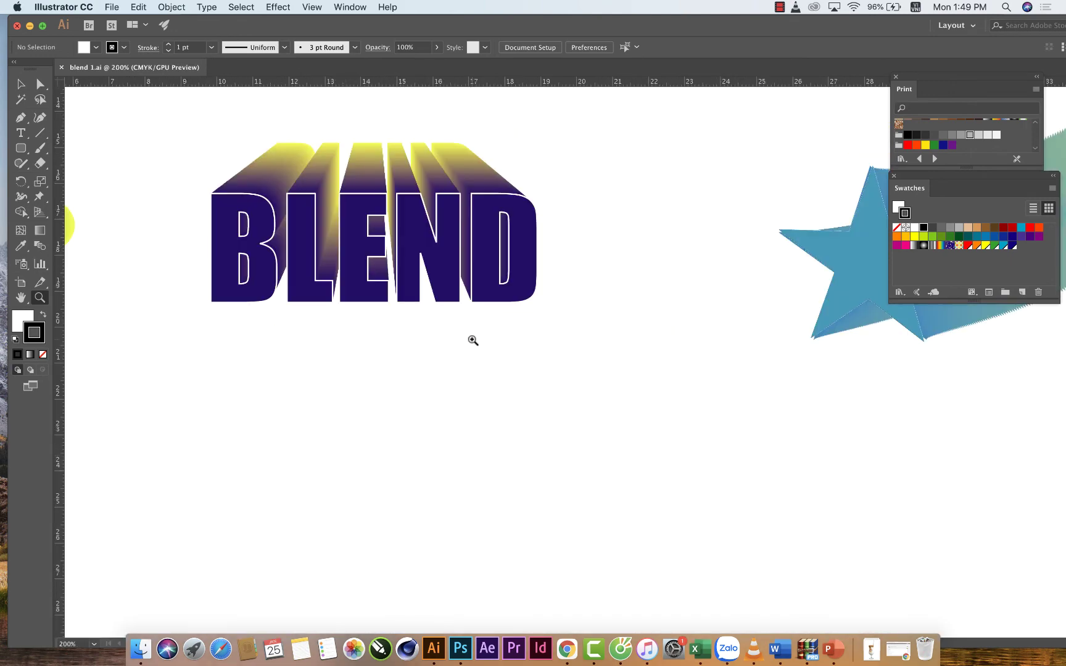
{"action": "left_click", "coordinate": [21, 85]}
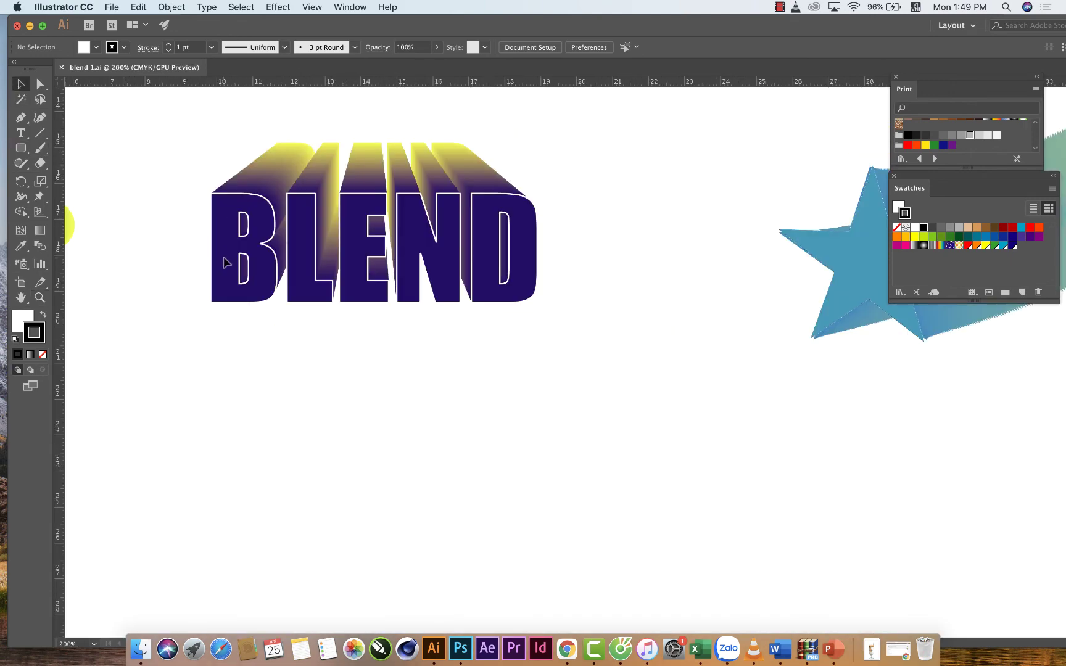
{"action": "left_click", "coordinate": [23, 134]}
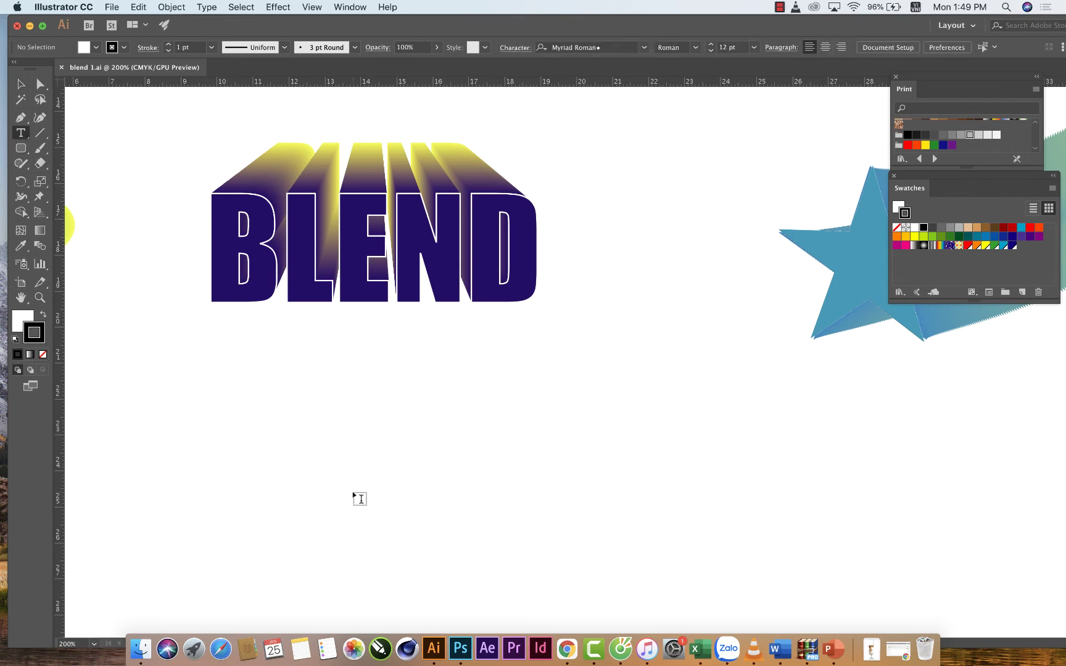
Type DESIGN below the BLEND lettering and scale it up to about 80.93 pt
{"action": "left_click", "coordinate": [354, 494]}
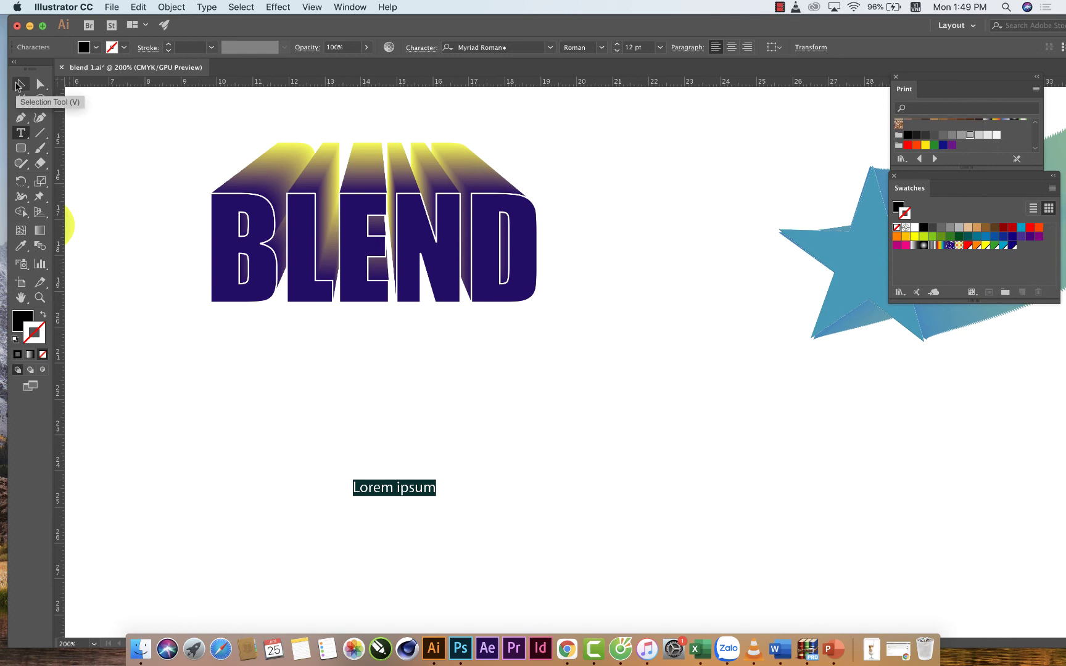
{"action": "type", "text": "DE"}
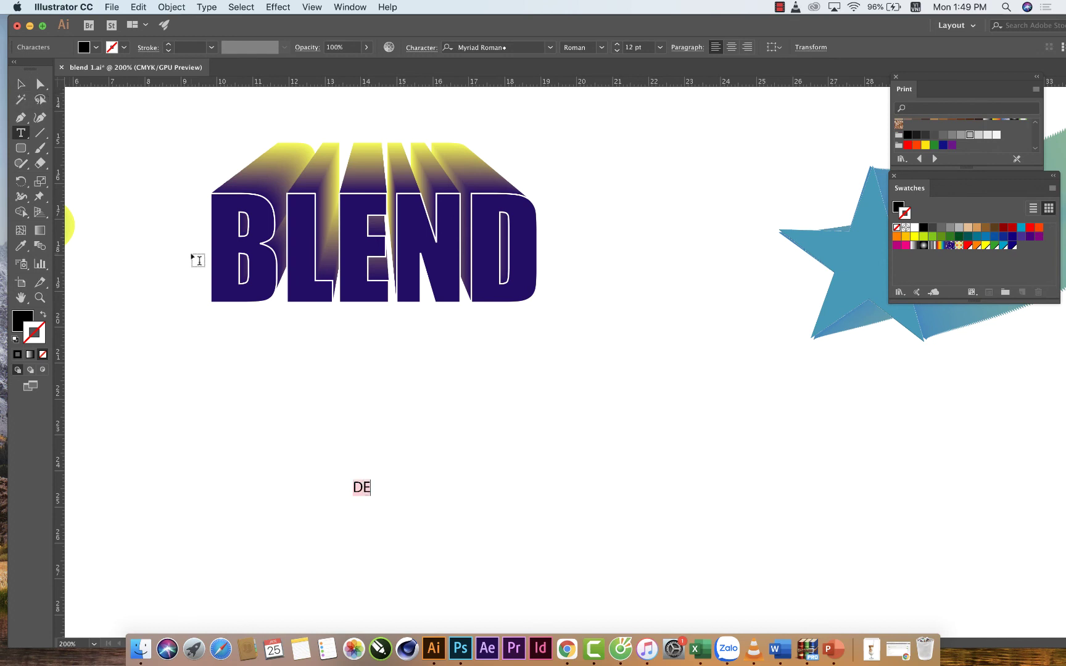
{"action": "type", "text": "SIGN"}
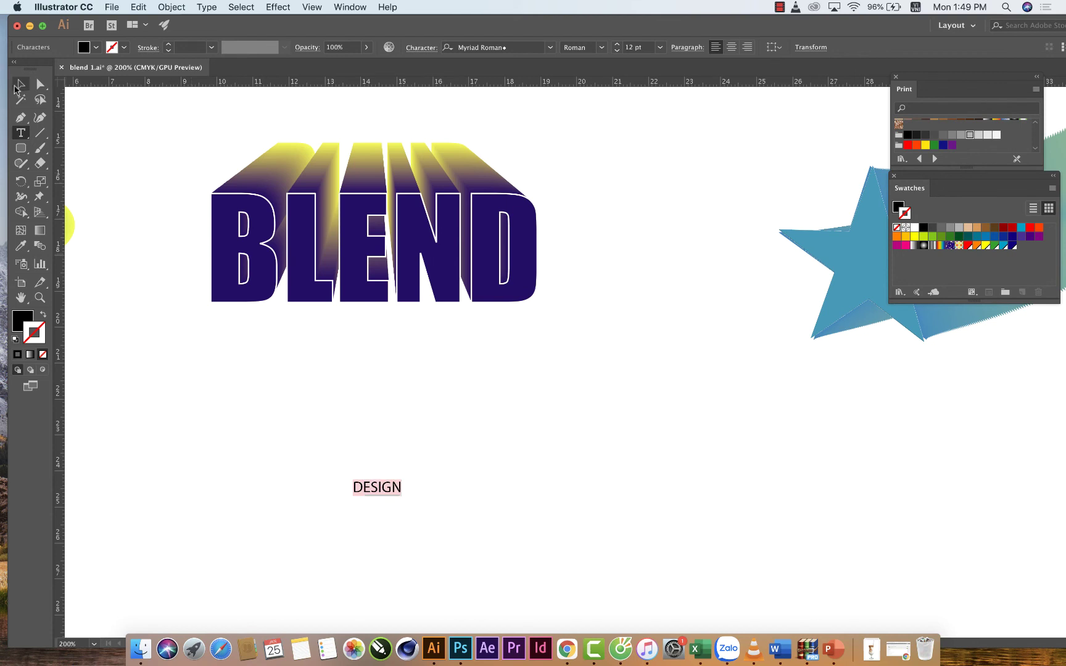
{"action": "left_click", "coordinate": [15, 87]}
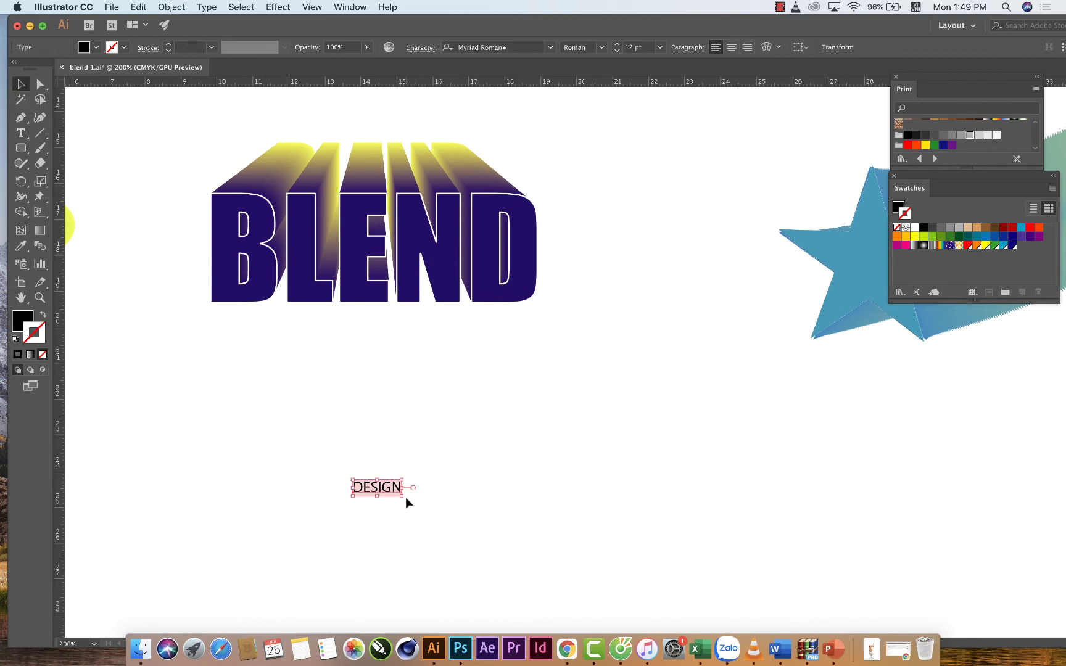
{"action": "left_click_drag", "start_coordinate": [404, 497], "coordinate": [682, 588]}
{"action": "scroll", "coordinate": [545, 440], "scroll_direction": "down", "scroll_amount": 5}
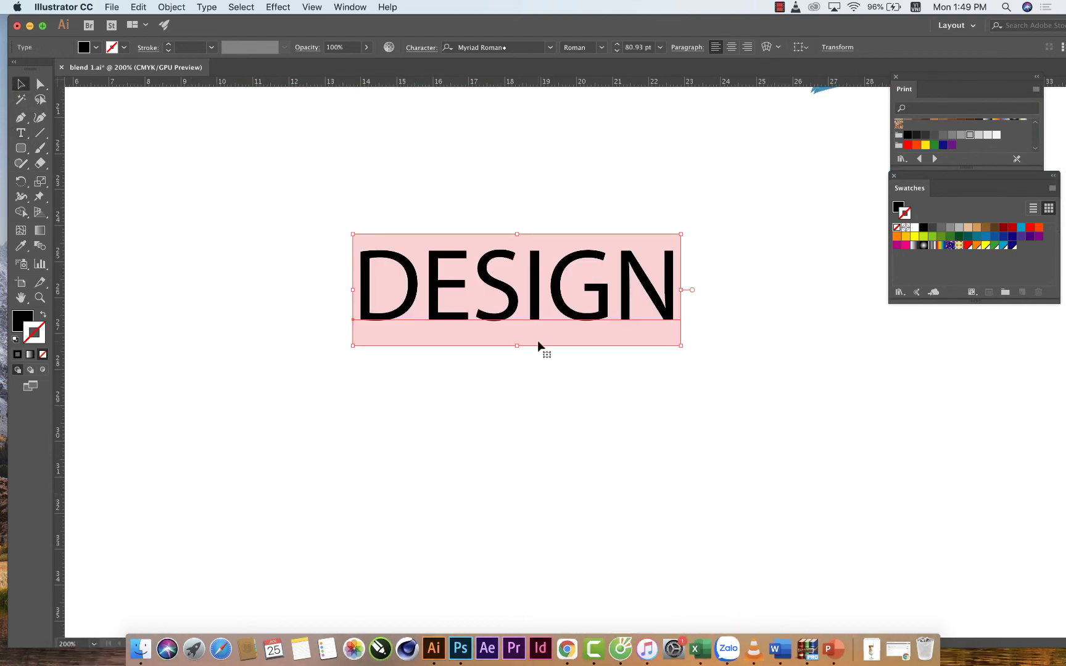
Set DESIGN in UTM Avo, move it down-left, and give it a red fill with black outline
{"action": "left_click", "coordinate": [549, 47]}
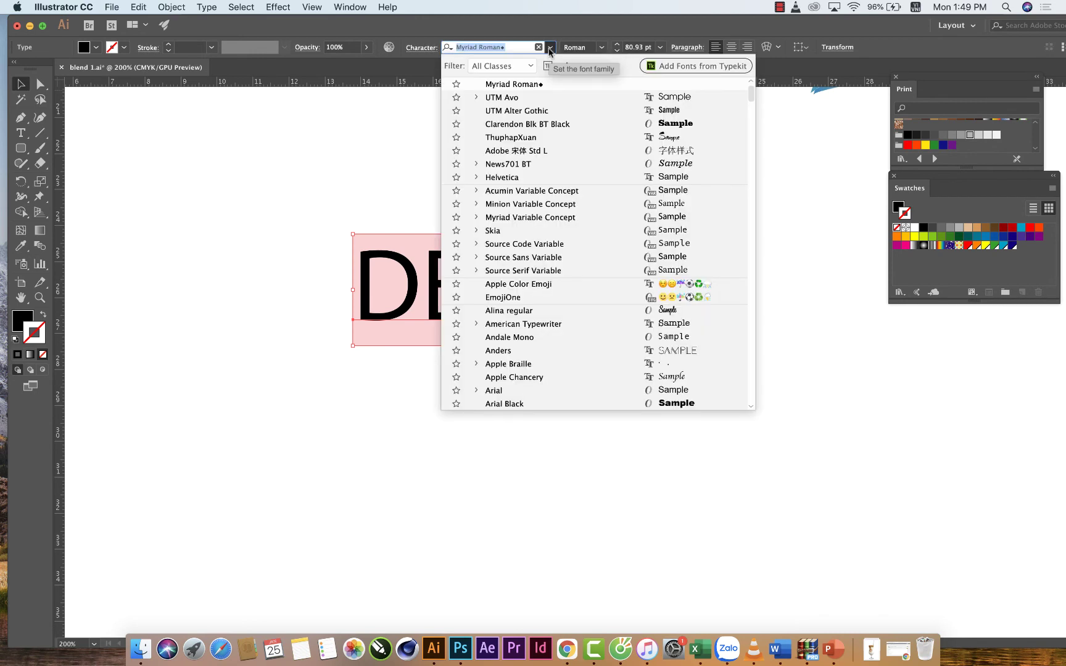
{"action": "left_click", "coordinate": [516, 98]}
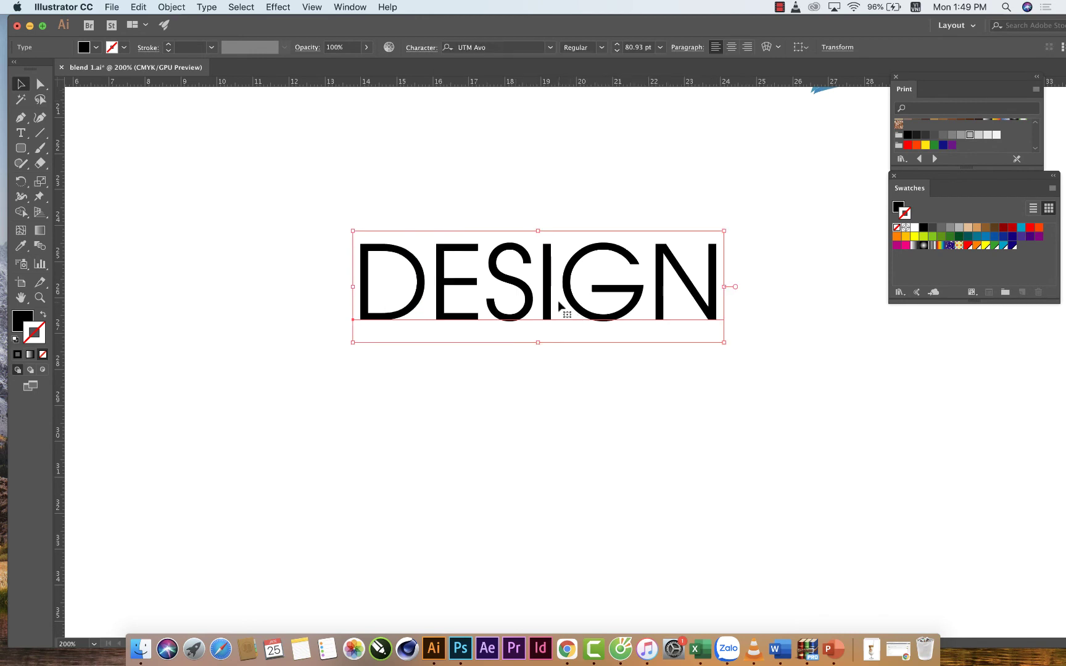
{"action": "left_click_drag", "start_coordinate": [553, 300], "coordinate": [449, 437]}
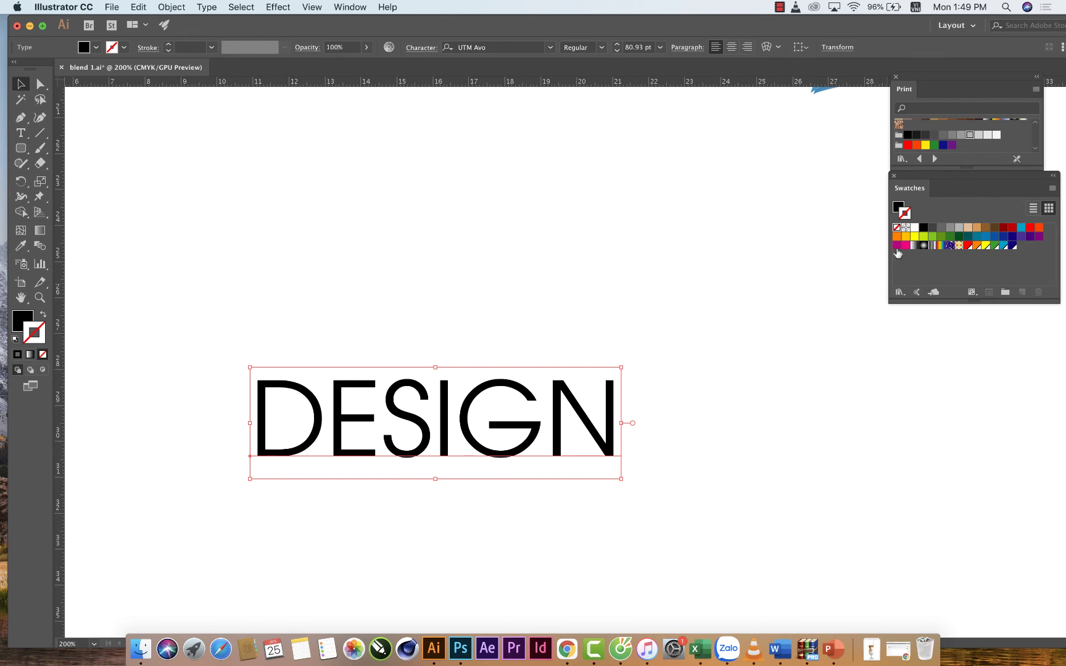
{"action": "left_click", "coordinate": [1030, 228]}
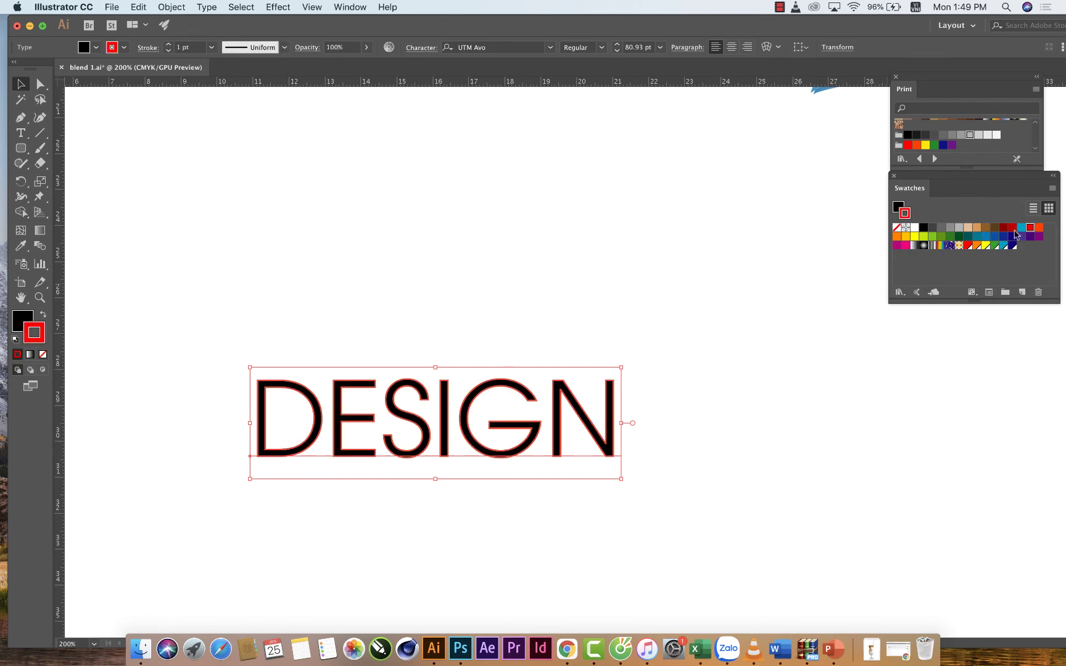
{"action": "left_click", "coordinate": [43, 315]}
{"action": "left_click", "coordinate": [214, 288]}
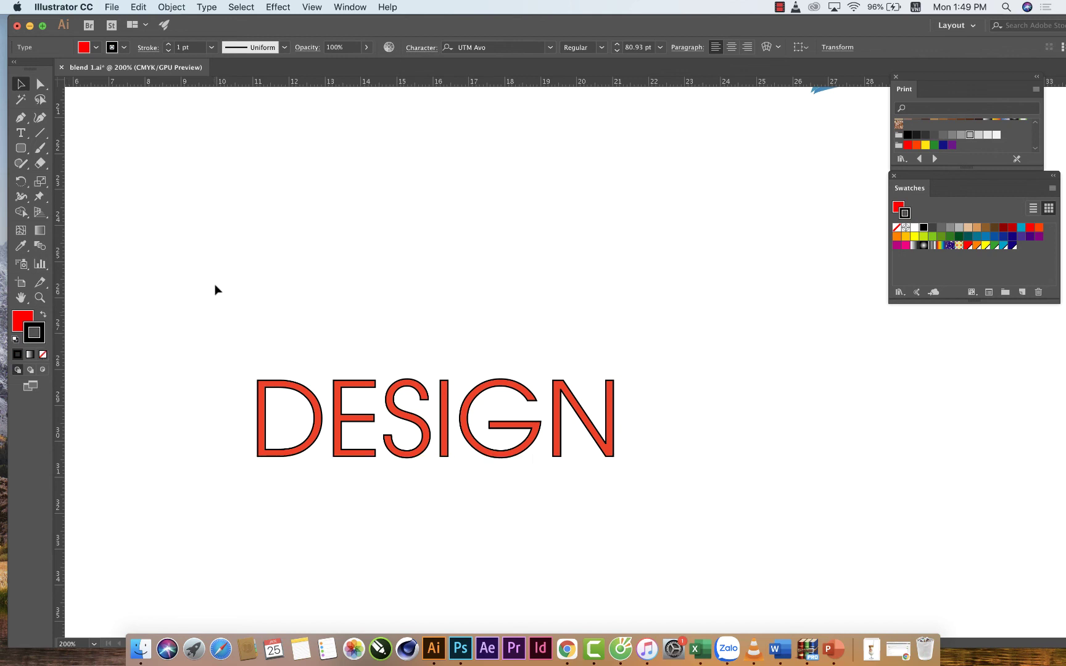
{"action": "left_click", "coordinate": [339, 420]}
Alt-drag a DESIGN copy upward, scale it to 49.4 pt, and make it yellow with red outline
{"action": "left_click_drag", "start_coordinate": [339, 420], "coordinate": [346, 306]}
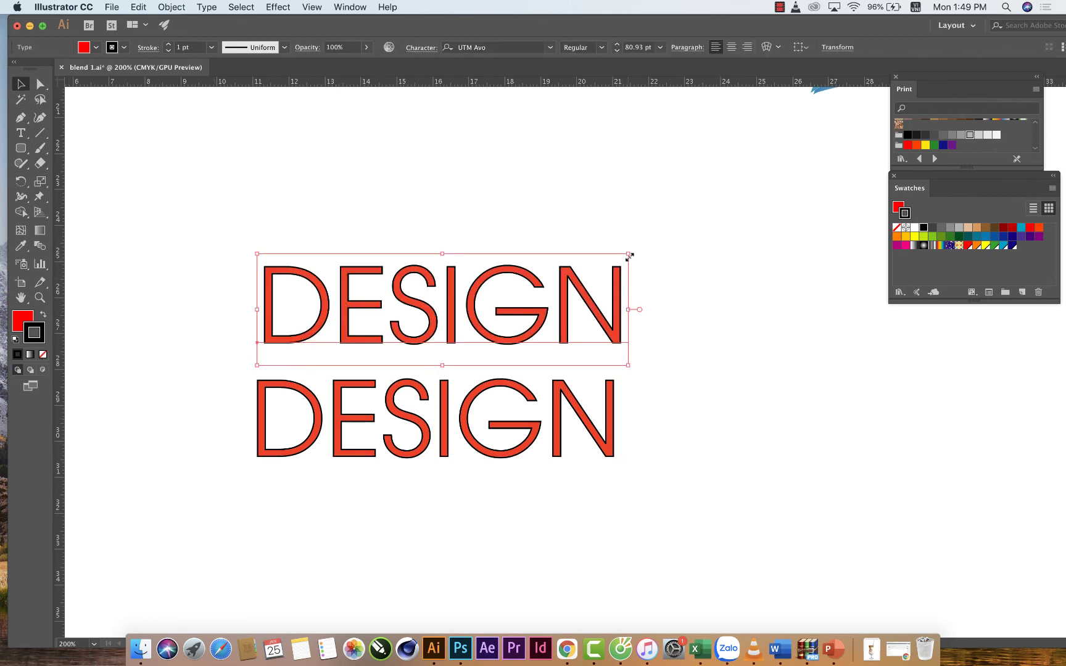
{"action": "left_click_drag", "start_coordinate": [629, 255], "coordinate": [556, 276]}
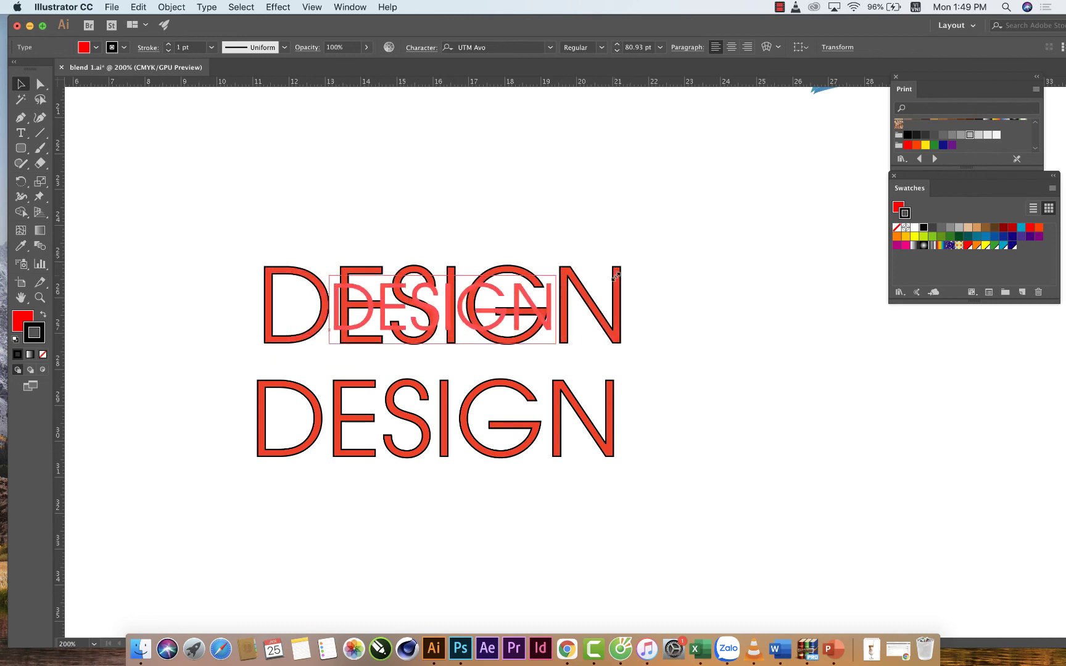
{"action": "left_click", "coordinate": [914, 237]}
{"action": "left_click", "coordinate": [44, 316]}
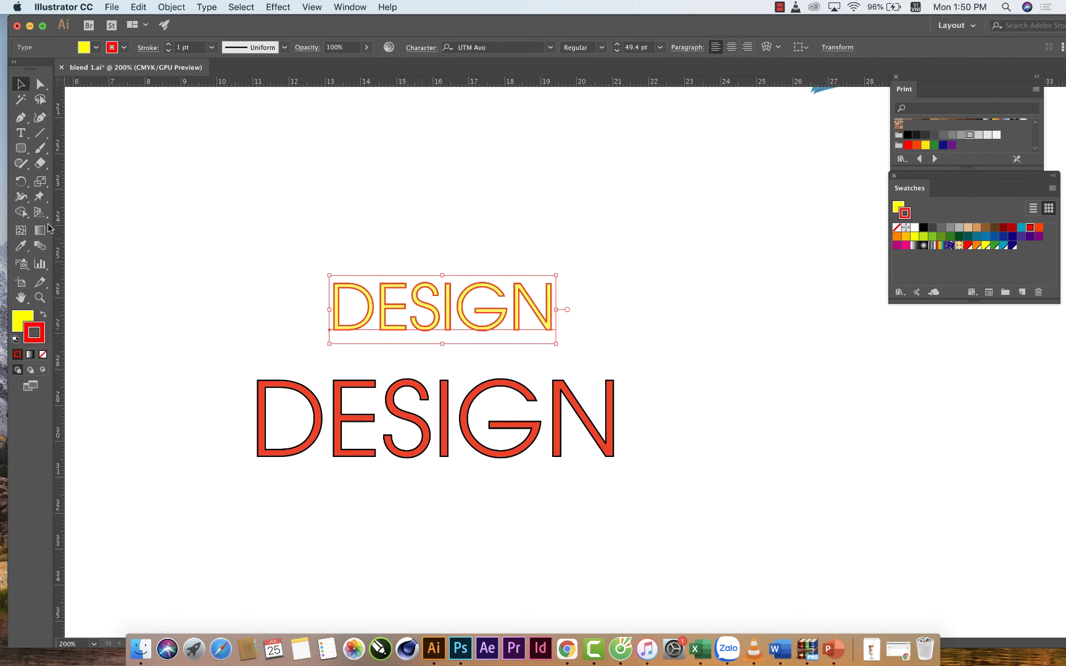
{"action": "left_click", "coordinate": [40, 247]}
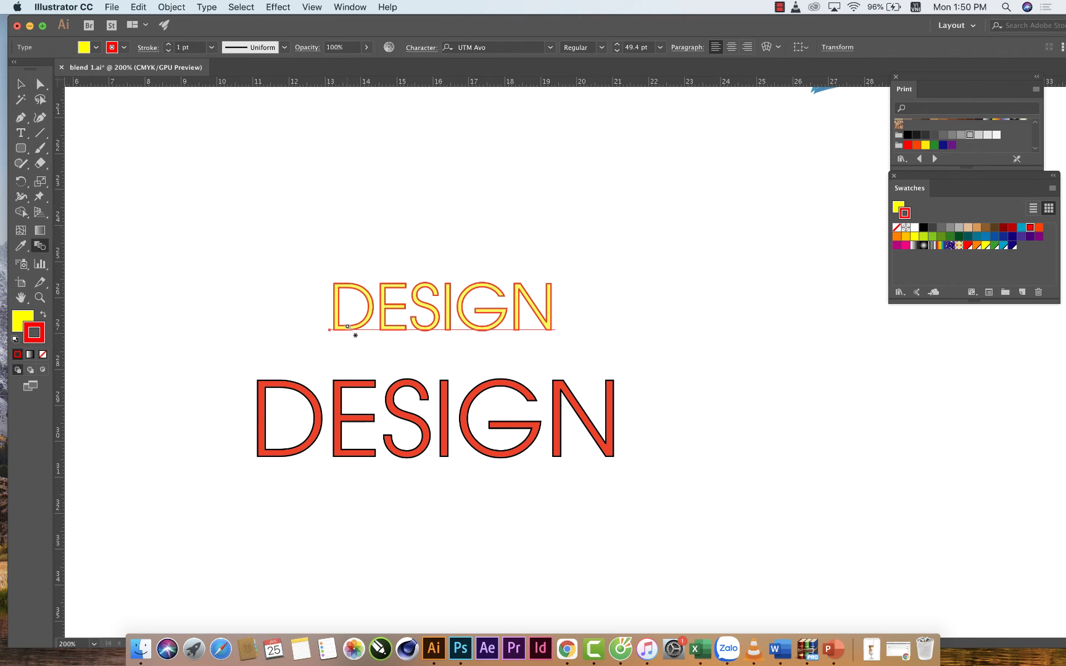
{"action": "left_click", "coordinate": [344, 382]}
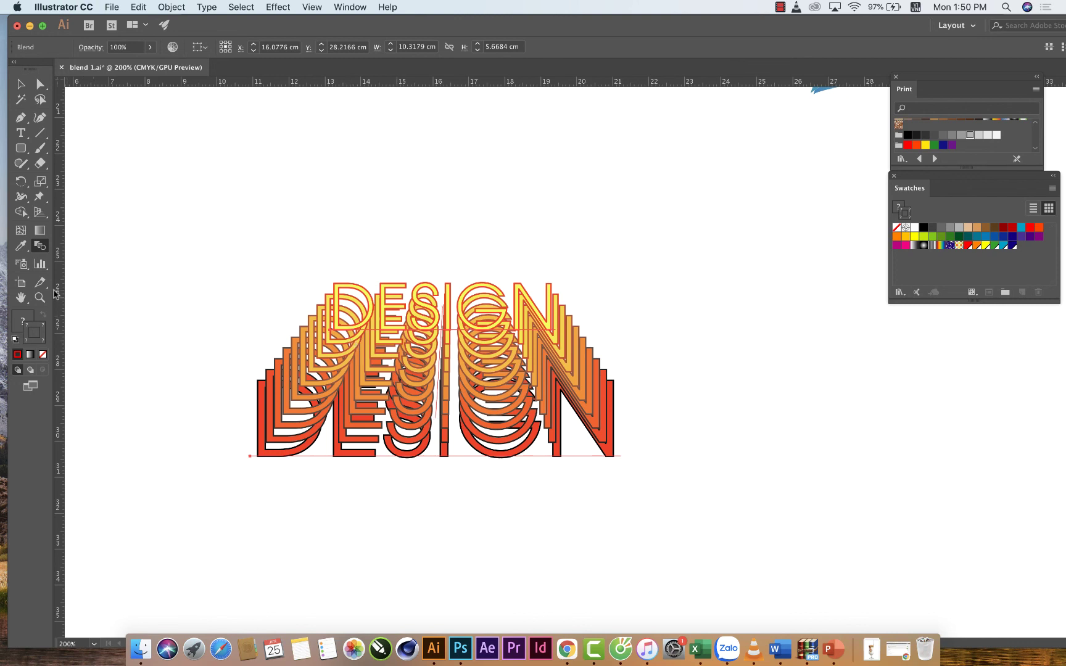
{"action": "key", "text": "ctrl+z"}
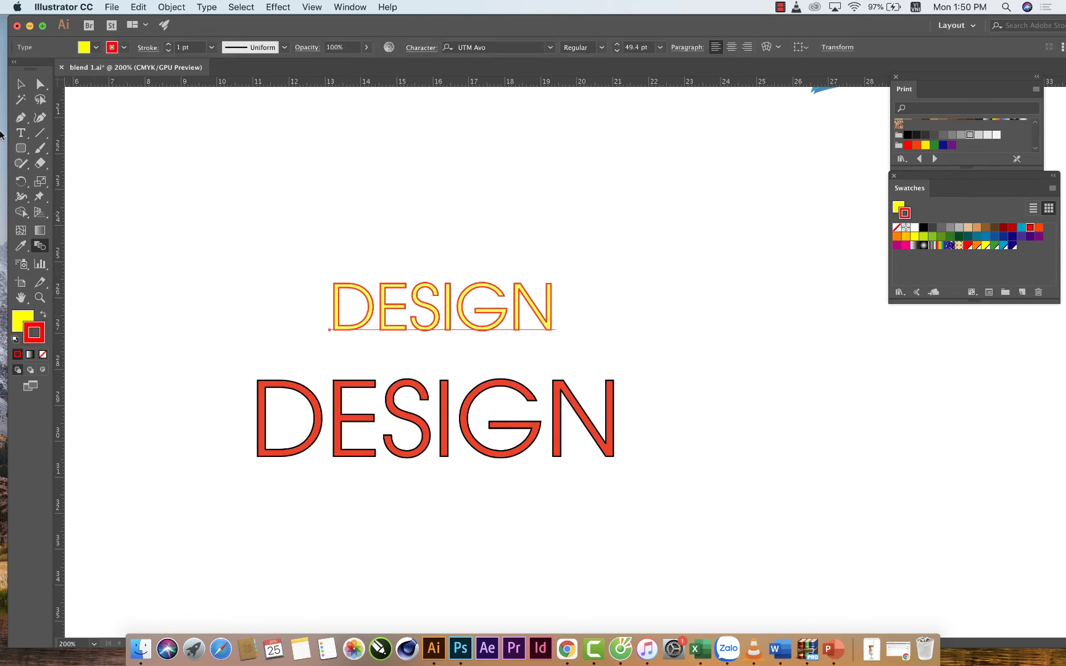
{"action": "left_click", "coordinate": [20, 84]}
Move the yellow DESIGN onto the red one and bring the red DESIGN to the front
{"action": "left_click_drag", "start_coordinate": [388, 323], "coordinate": [378, 440]}
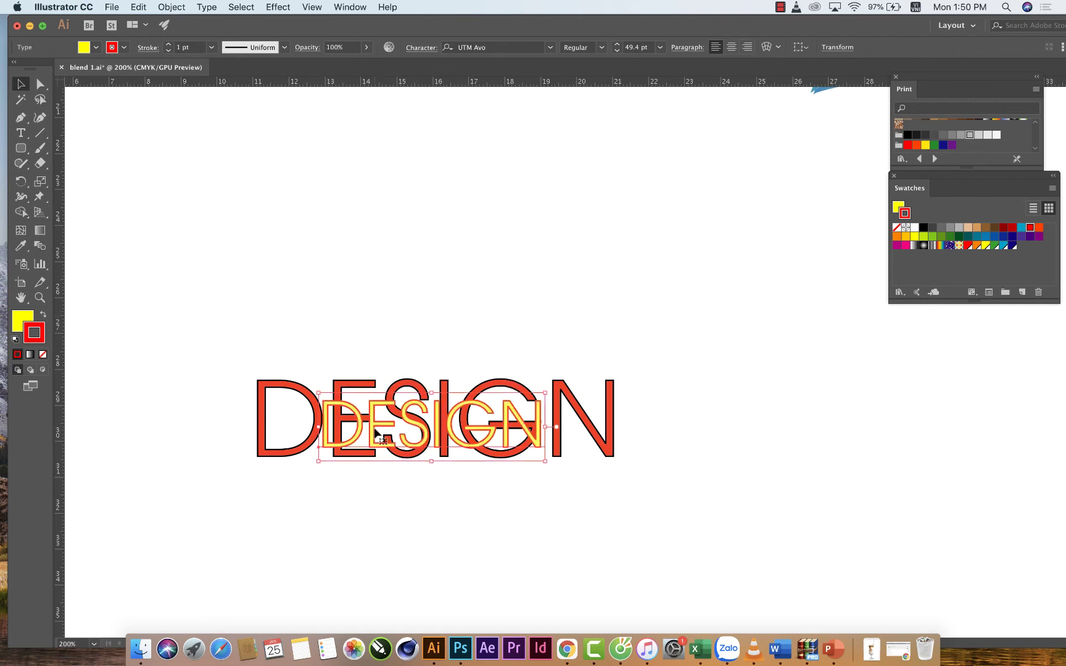
{"action": "left_click", "coordinate": [358, 388]}
{"action": "right_click", "coordinate": [358, 387]}
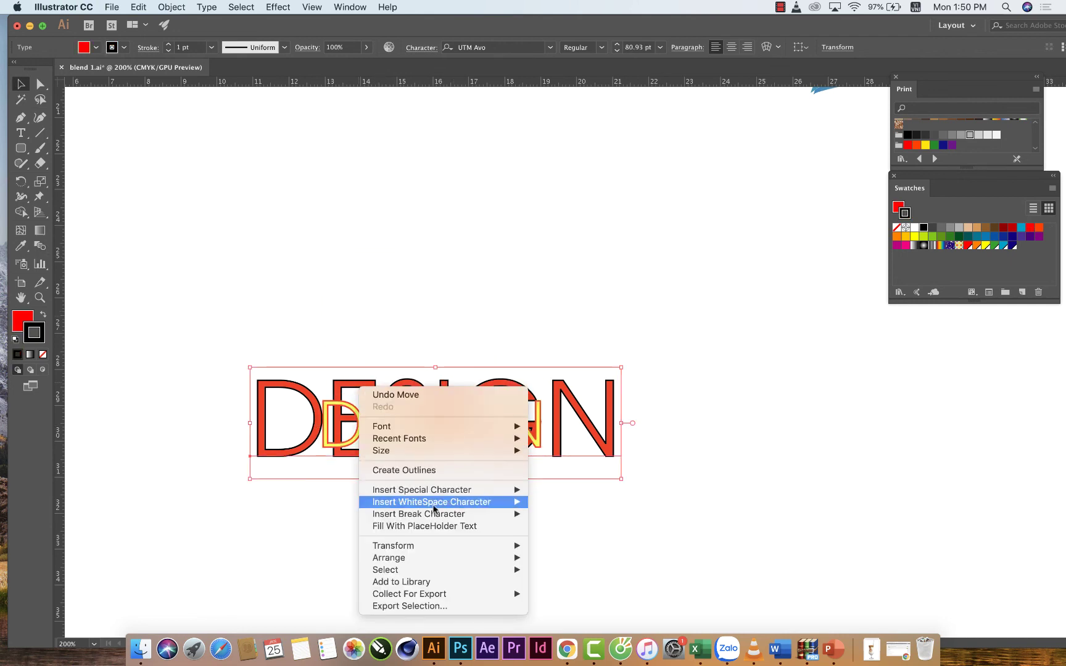
{"action": "mouse_move", "coordinate": [388, 558]}
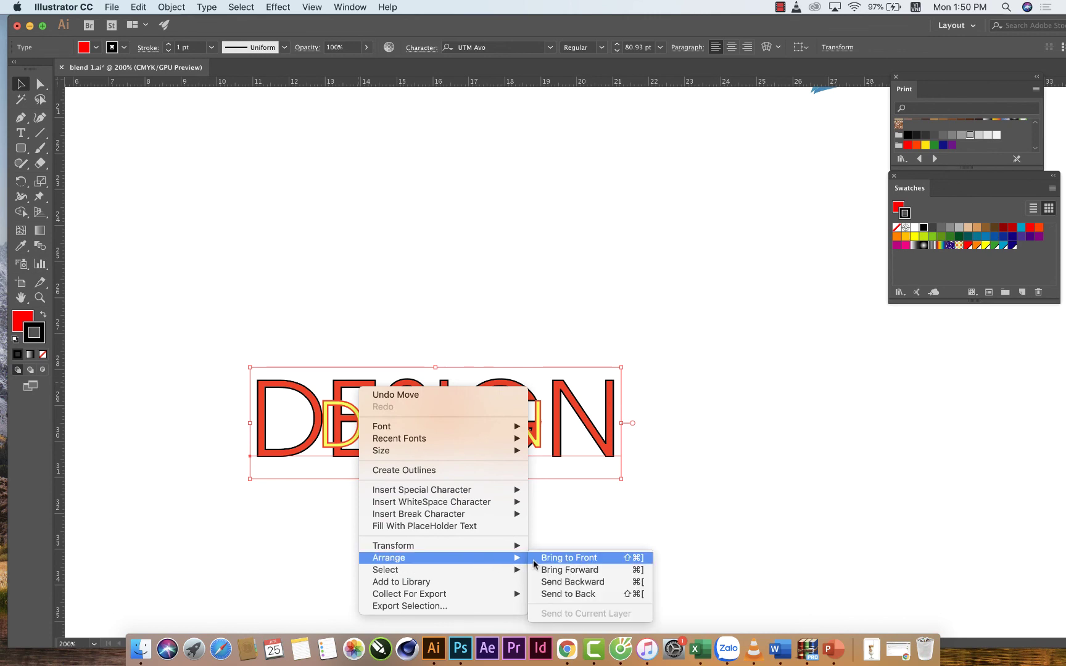
{"action": "left_click", "coordinate": [558, 558]}
{"action": "left_click", "coordinate": [419, 466]}
{"action": "left_click", "coordinate": [345, 391]}
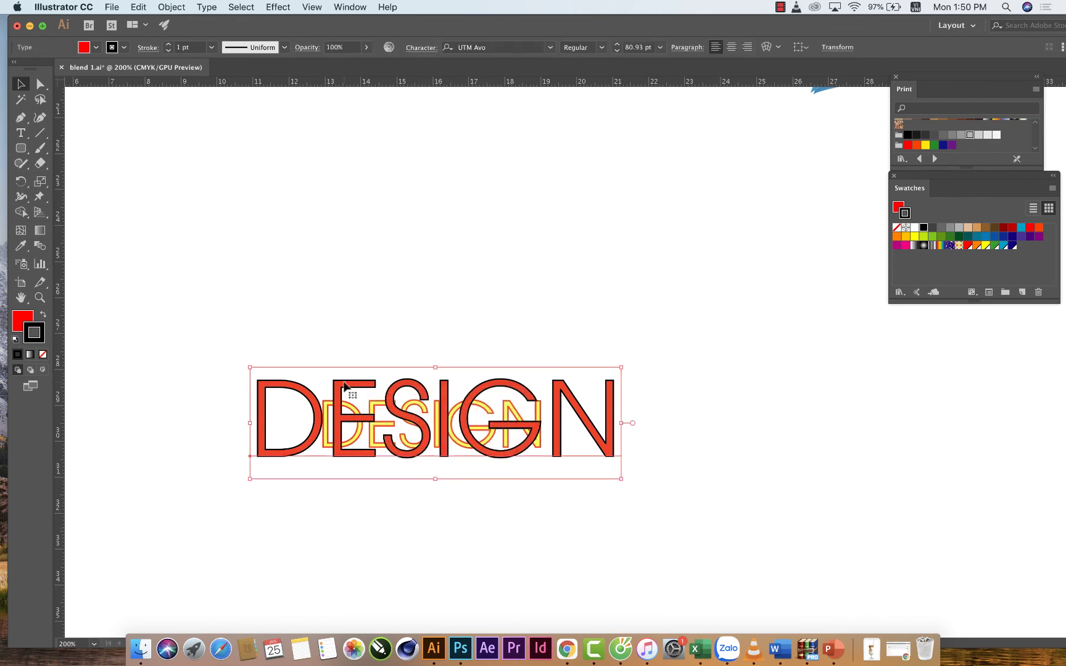
{"action": "left_click", "coordinate": [40, 247]}
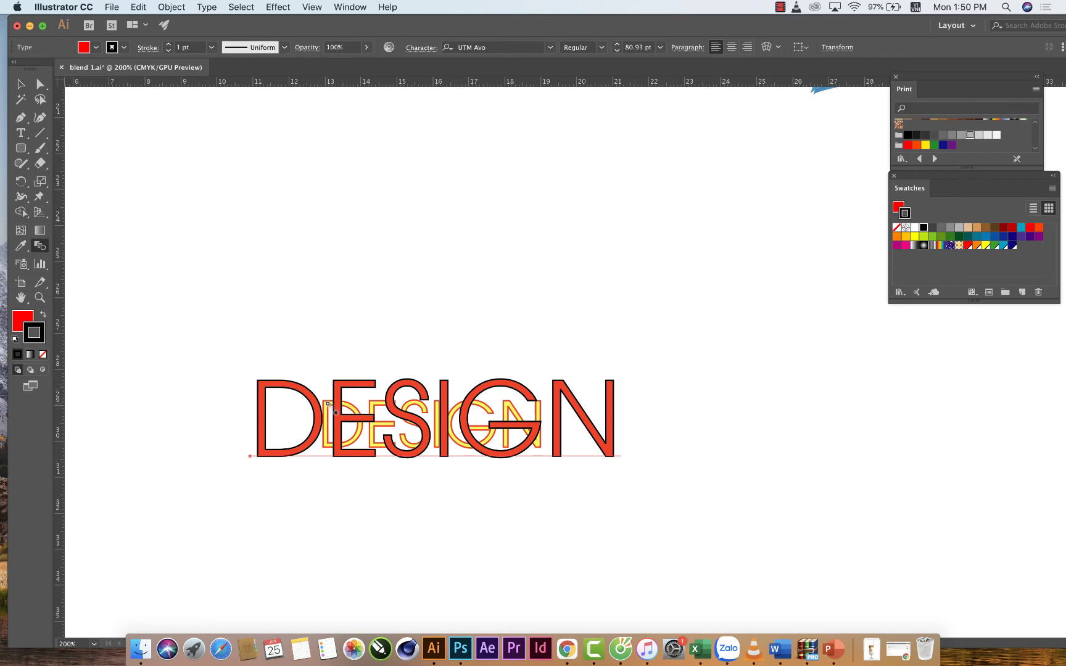
Reposition the DESIGN artwork, dragging the red DESIGN text beneath the yellow copy
{"action": "left_click", "coordinate": [21, 88]}
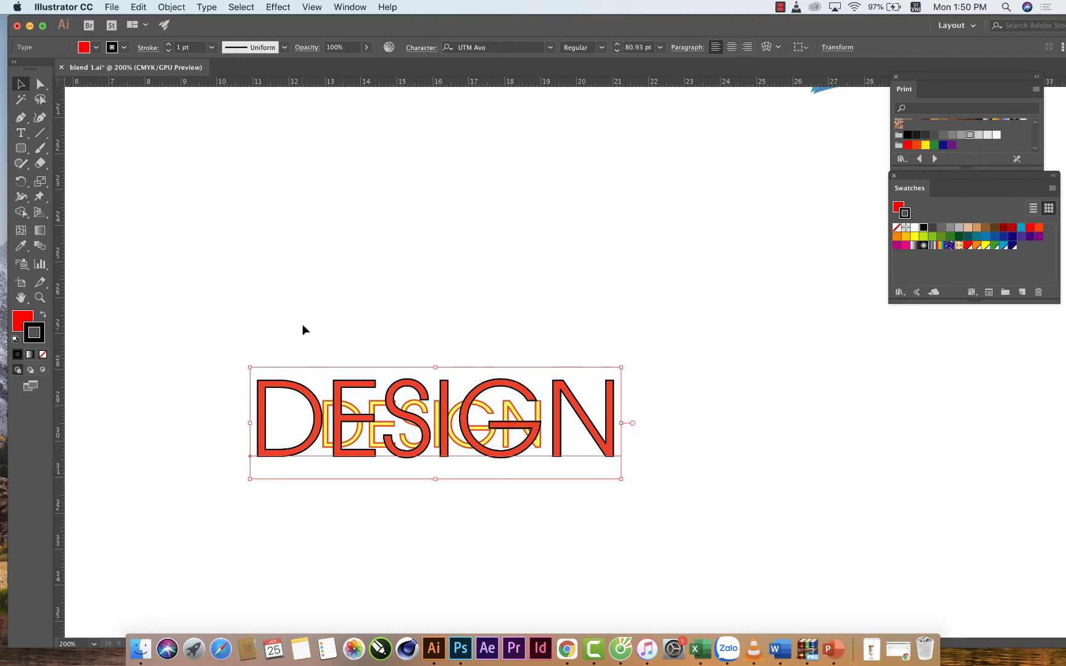
{"action": "left_click_drag", "start_coordinate": [327, 408], "coordinate": [327, 441]}
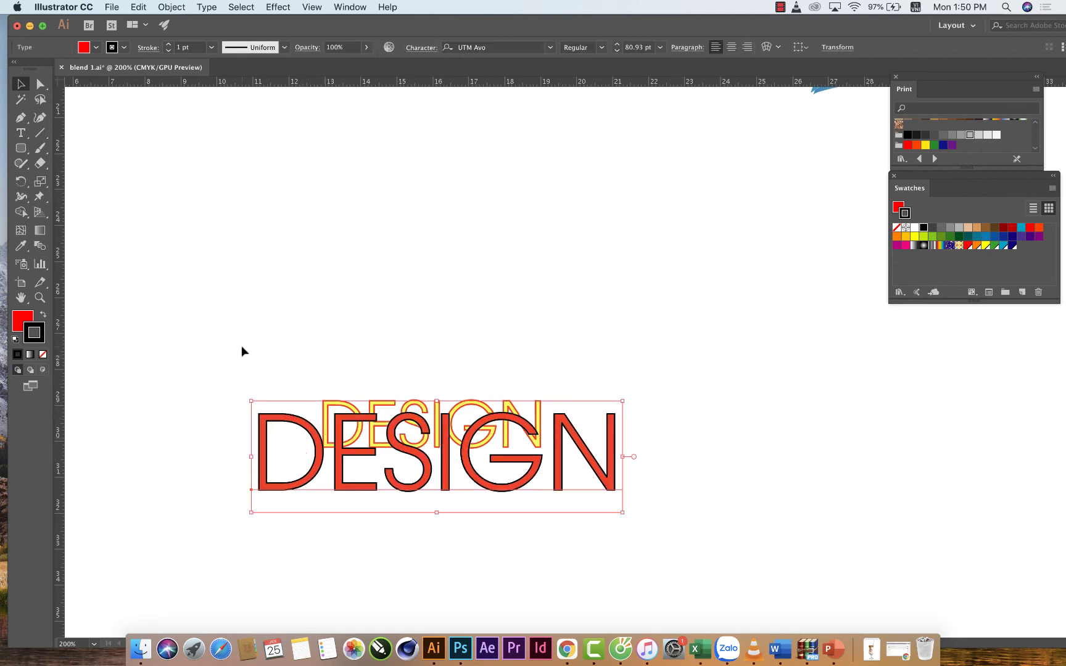
{"action": "left_click", "coordinate": [40, 245]}
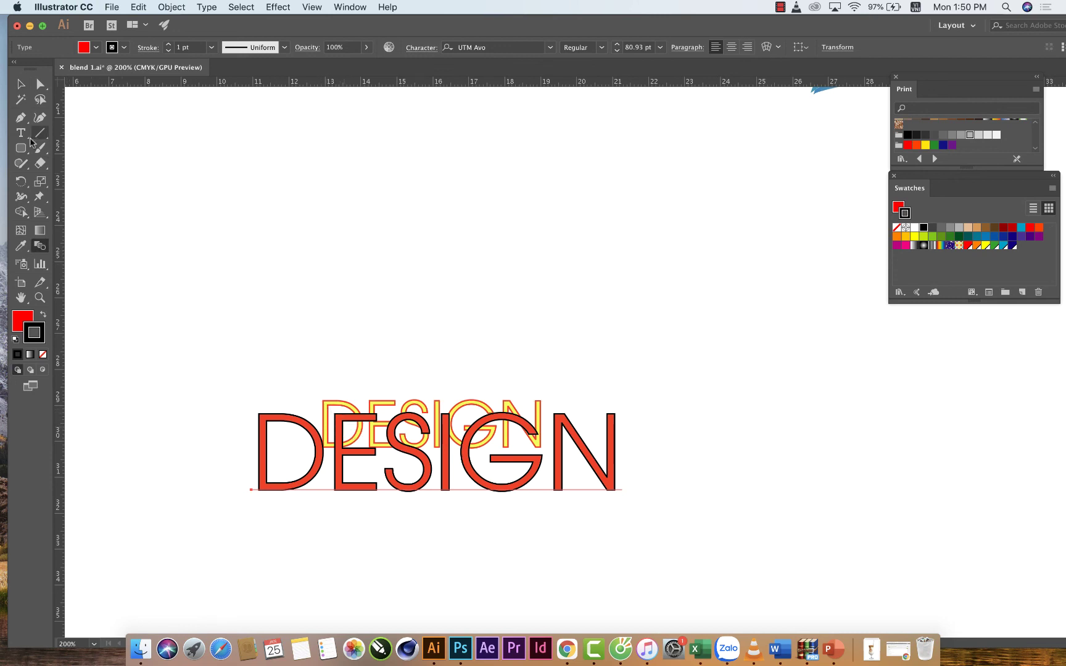
{"action": "left_click", "coordinate": [20, 84]}
{"action": "left_click", "coordinate": [245, 363]}
{"action": "left_click", "coordinate": [264, 419]}
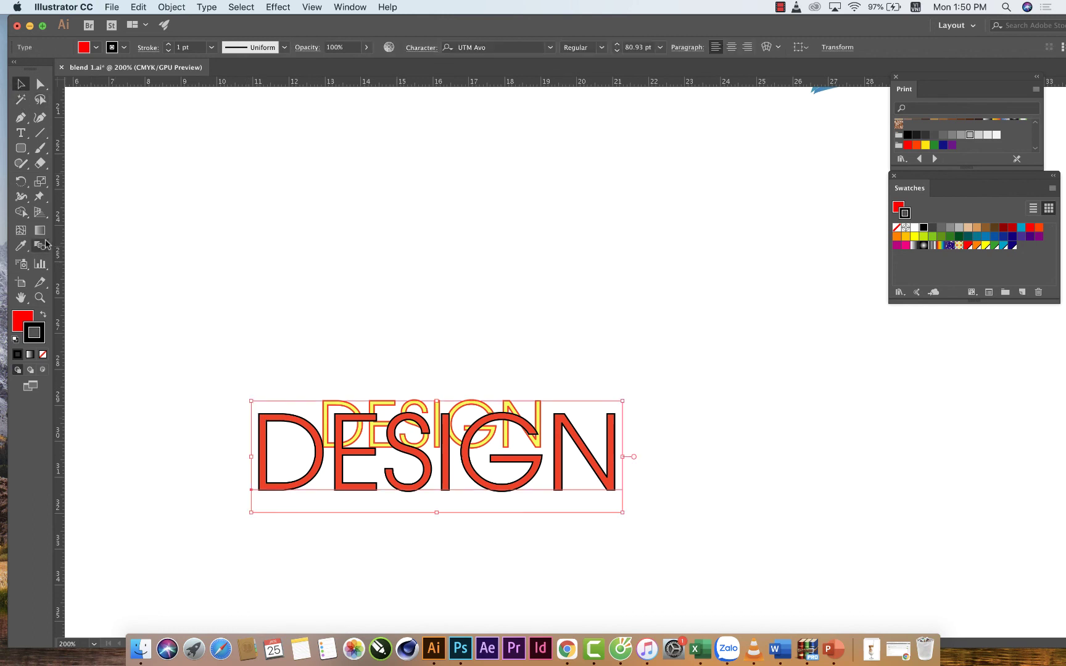
{"action": "left_click", "coordinate": [42, 245]}
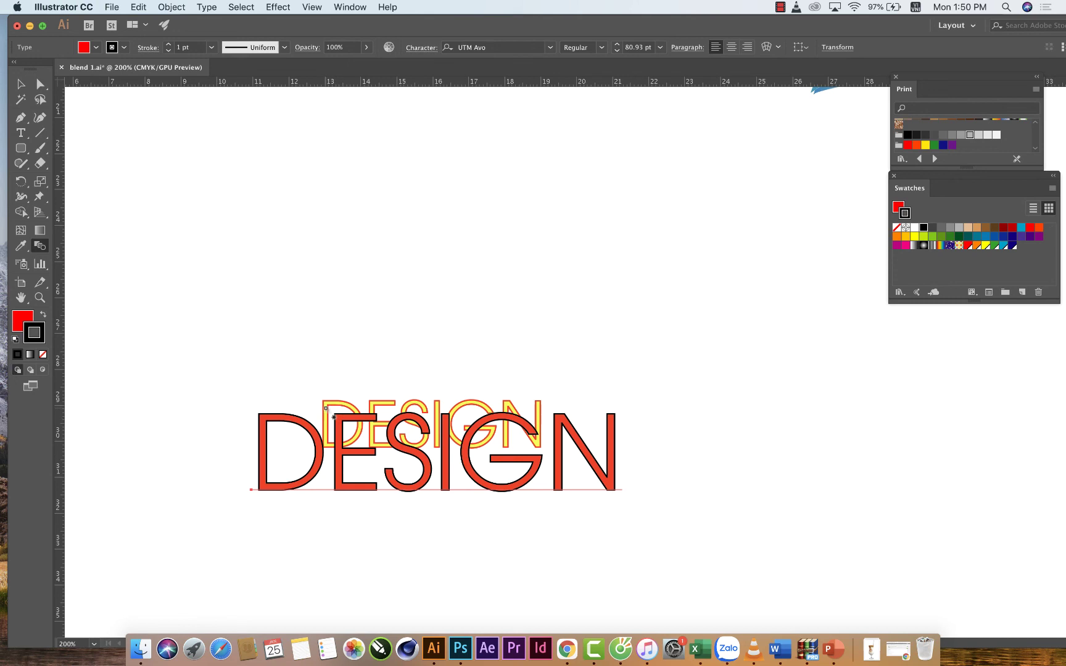
{"action": "left_click", "coordinate": [20, 84]}
{"action": "mouse_move", "coordinate": [329, 404]}
{"action": "left_mouse_down"}
{"action": "mouse_move", "coordinate": [331, 342]}
{"action": "mouse_move", "coordinate": [320, 477]}
{"action": "left_mouse_up"}
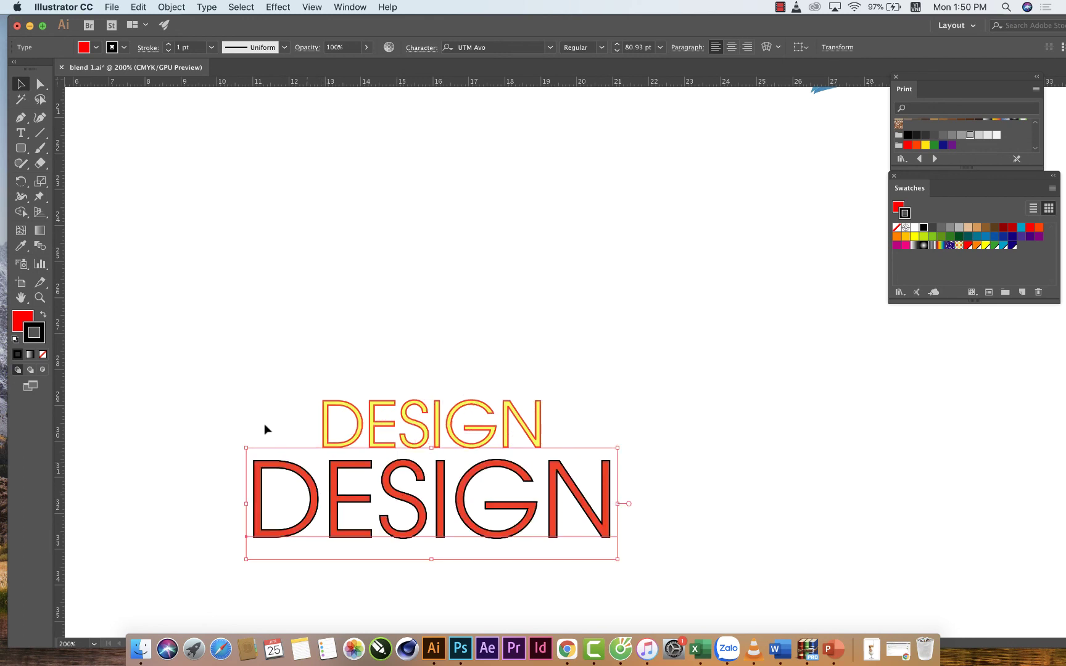
Blend red DESIGN into the yellow copy, increase the specified steps, and set the stroke to None
{"action": "left_click", "coordinate": [40, 246]}
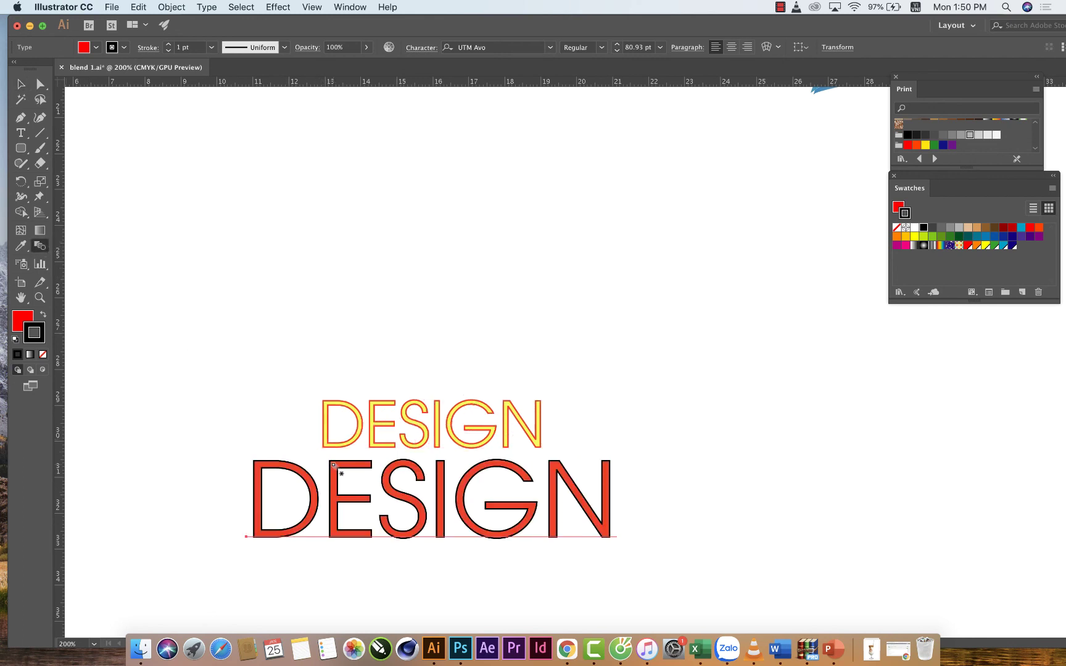
{"action": "left_click", "coordinate": [326, 404]}
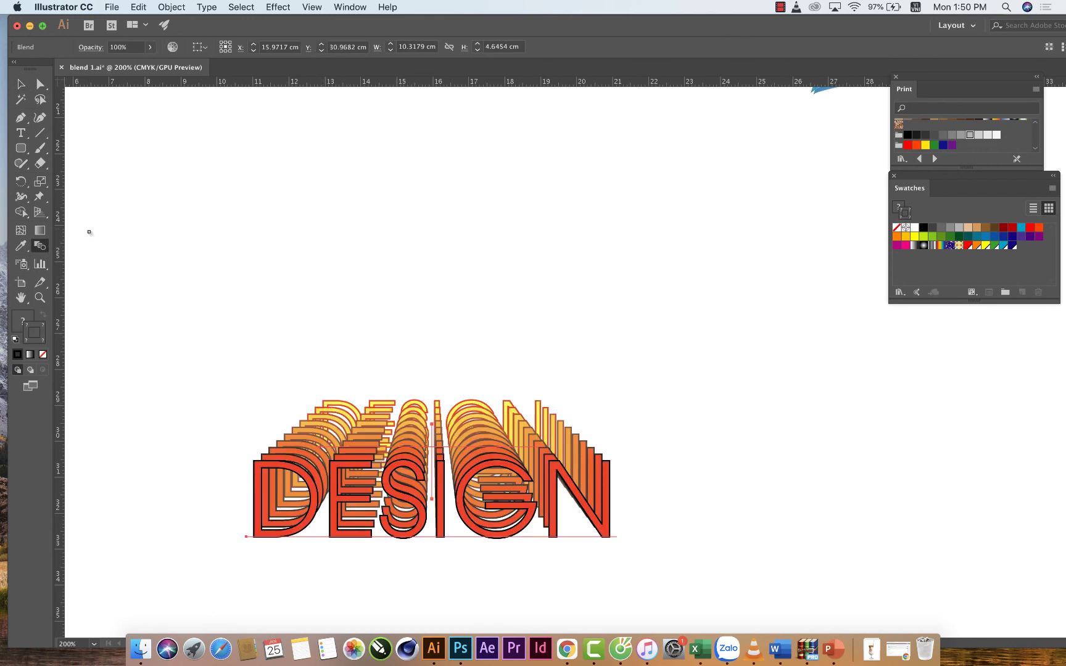
{"action": "double_click", "coordinate": [40, 245]}
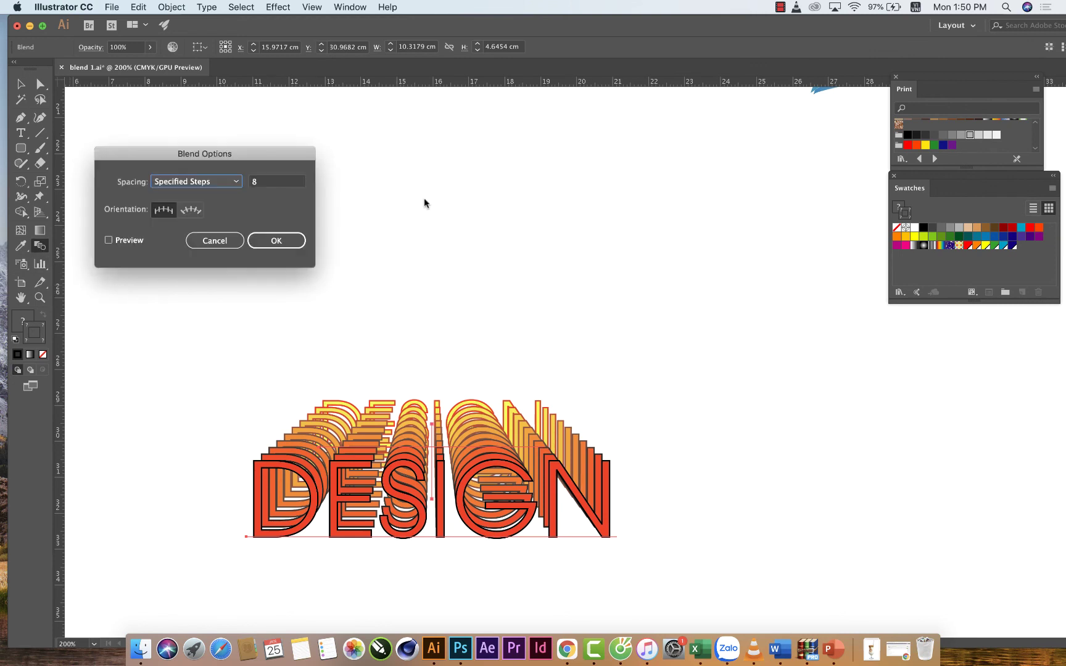
{"action": "left_click", "coordinate": [260, 182]}
{"action": "type", "text": "2"}
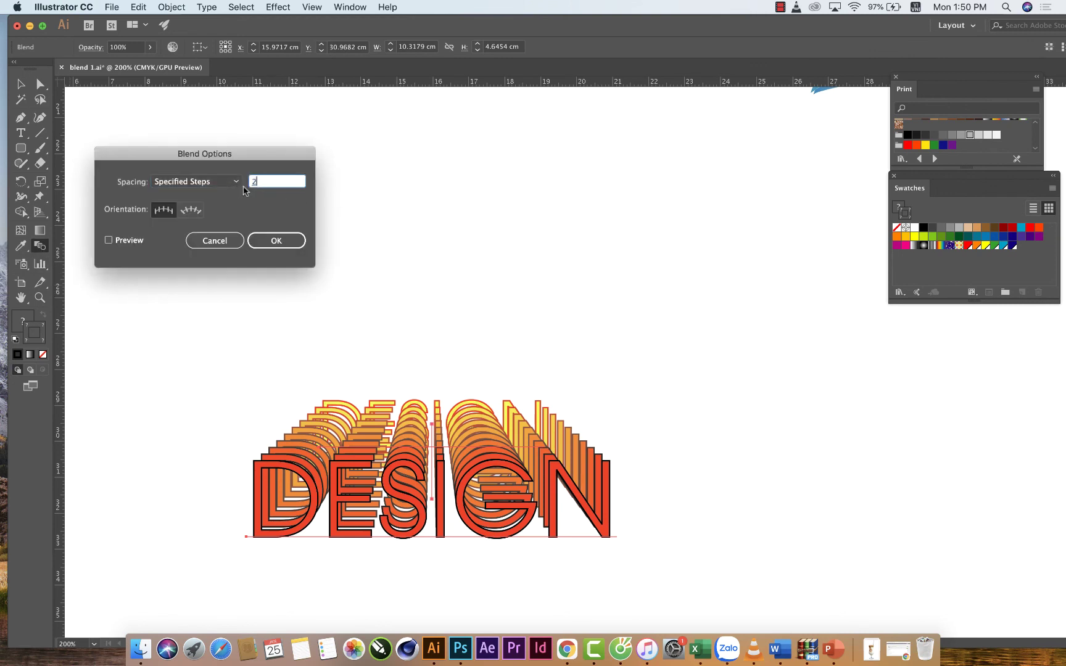
{"action": "type", "text": "0"}
{"action": "left_click", "coordinate": [269, 238]}
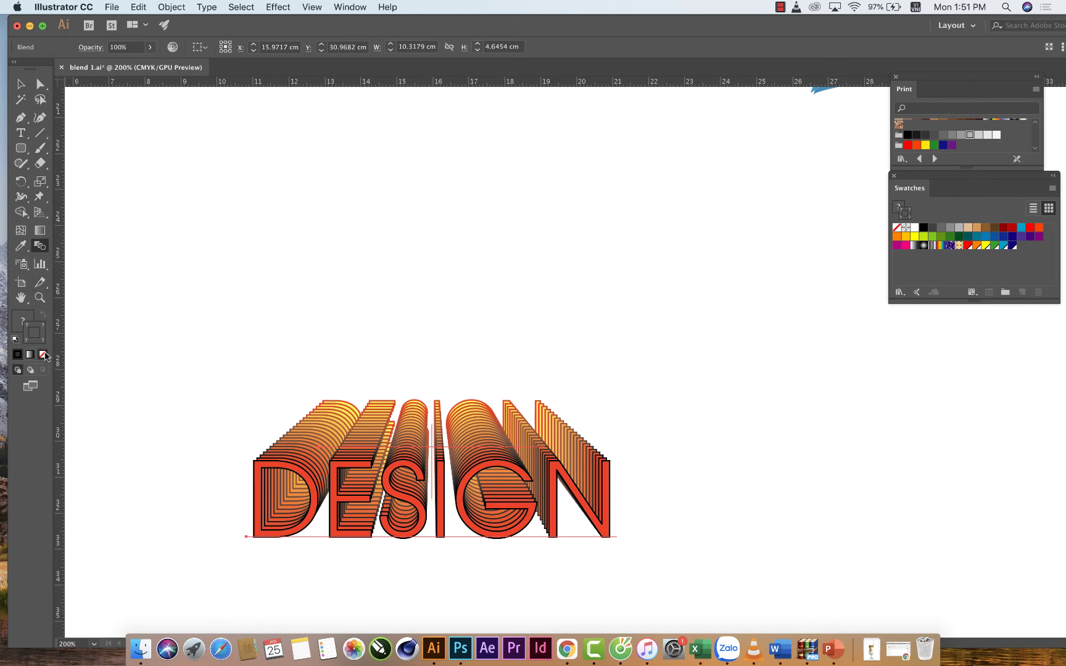
{"action": "left_click", "coordinate": [42, 354]}
{"action": "left_click", "coordinate": [21, 84]}
Move the DESIGN blend up-right, then drag its top DESIGN text below the base copy
{"action": "left_click", "coordinate": [309, 428]}
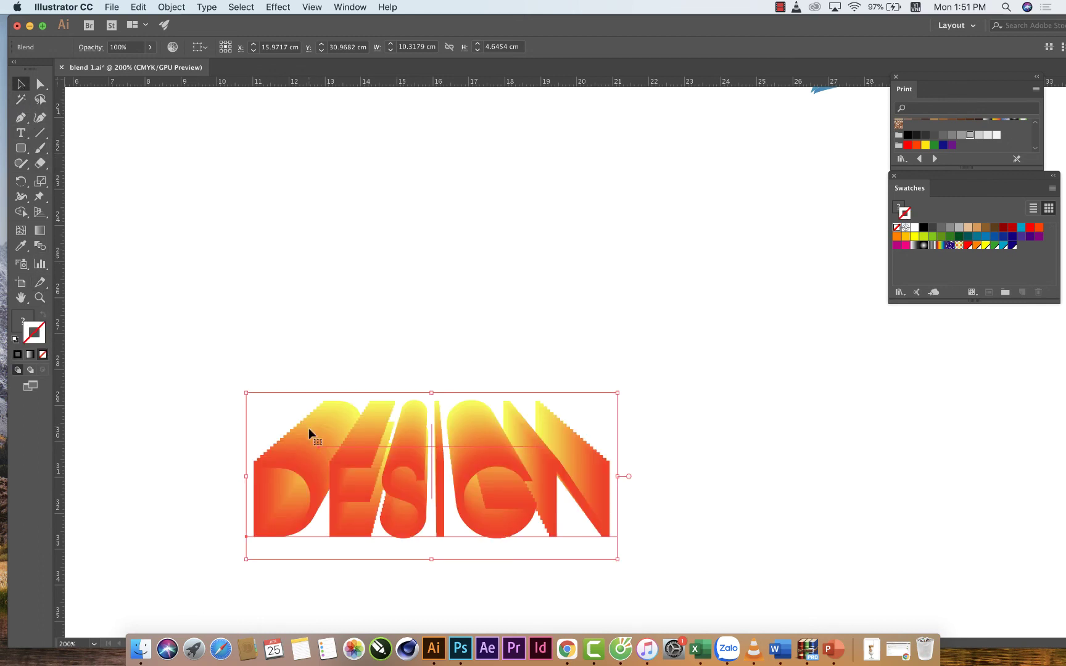
{"action": "mouse_move", "coordinate": [332, 469]}
{"action": "left_mouse_down"}
{"action": "mouse_move", "coordinate": [381, 265]}
{"action": "mouse_move", "coordinate": [436, 236]}
{"action": "left_mouse_up"}
{"action": "left_click", "coordinate": [40, 84]}
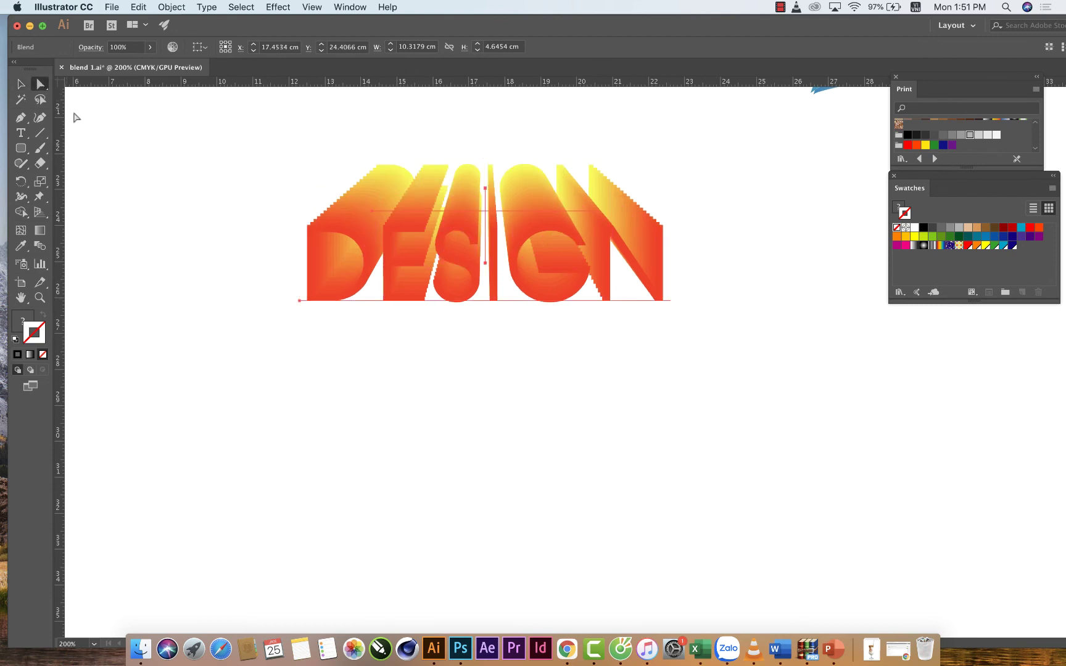
{"action": "left_click", "coordinate": [438, 185]}
{"action": "left_click_drag", "start_coordinate": [447, 182], "coordinate": [443, 227]}
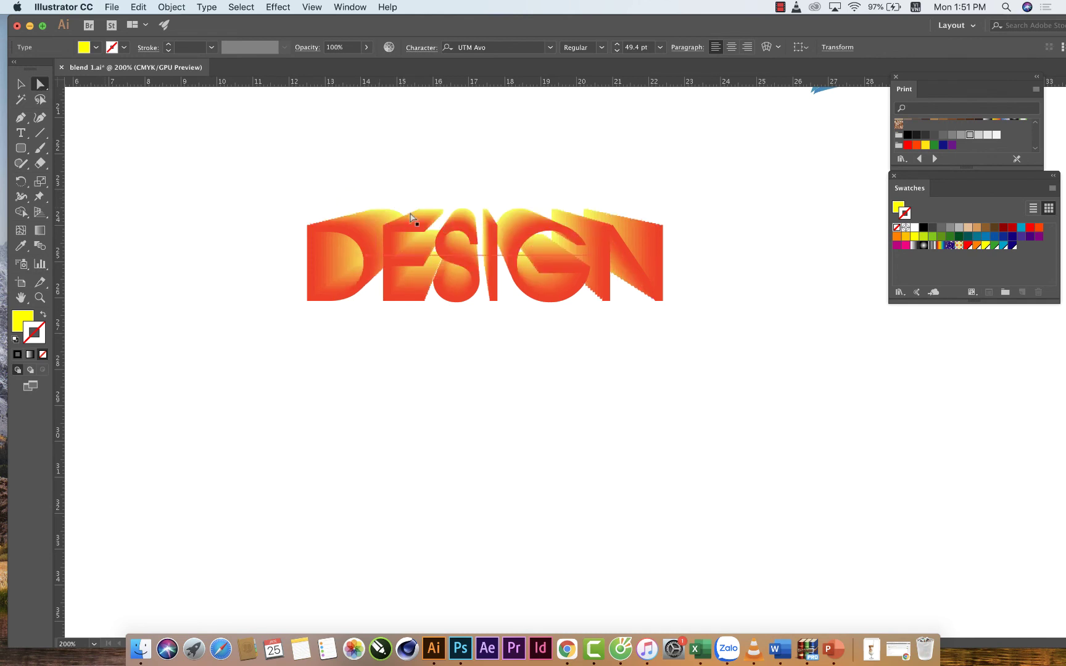
{"action": "mouse_move", "coordinate": [412, 217]}
{"action": "left_mouse_down"}
{"action": "mouse_move", "coordinate": [395, 309]}
{"action": "mouse_move", "coordinate": [402, 382]}
{"action": "mouse_move", "coordinate": [429, 215]}
{"action": "mouse_move", "coordinate": [398, 227]}
{"action": "left_mouse_up"}
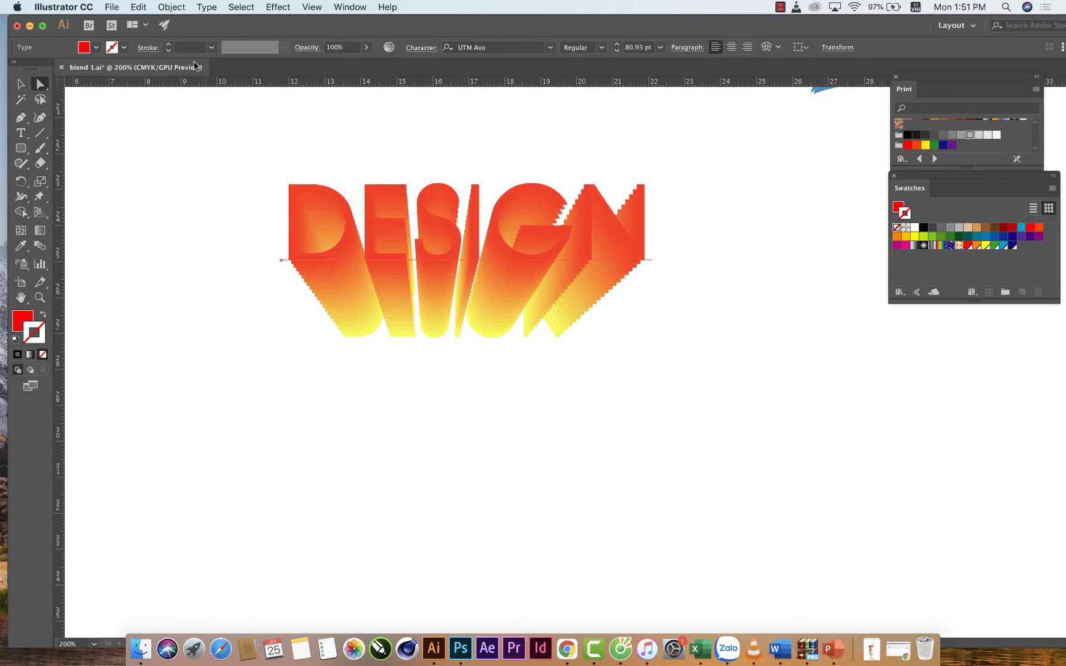
Expand the DESIGN blend into ordinary shapes with Object > Blend > Expand
{"action": "left_click", "coordinate": [176, 10]}
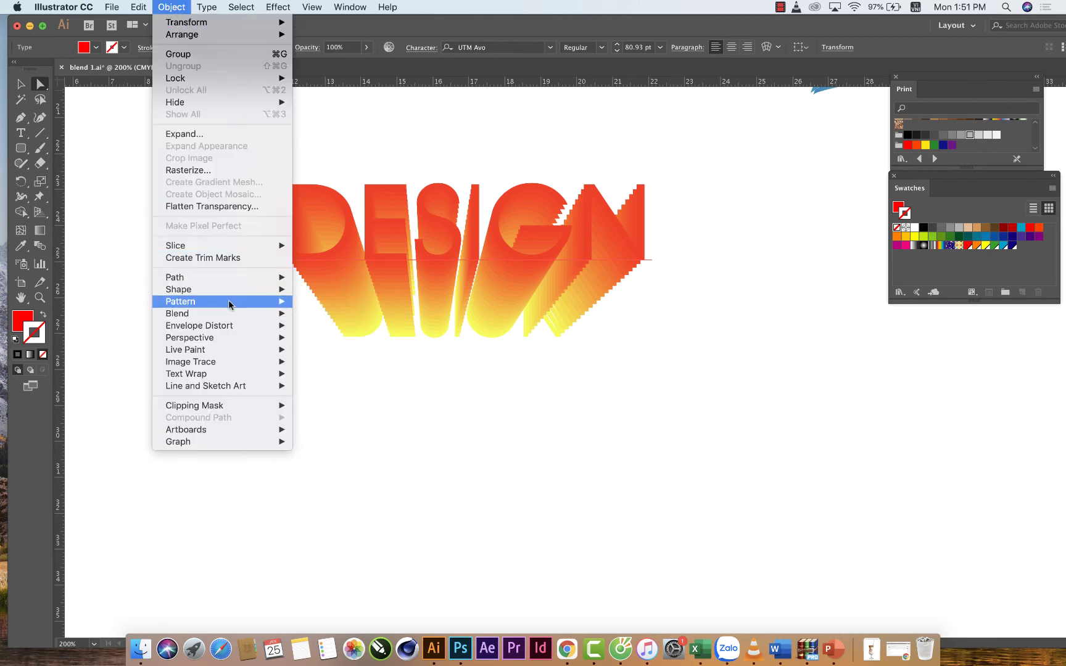
{"action": "mouse_move", "coordinate": [177, 314]}
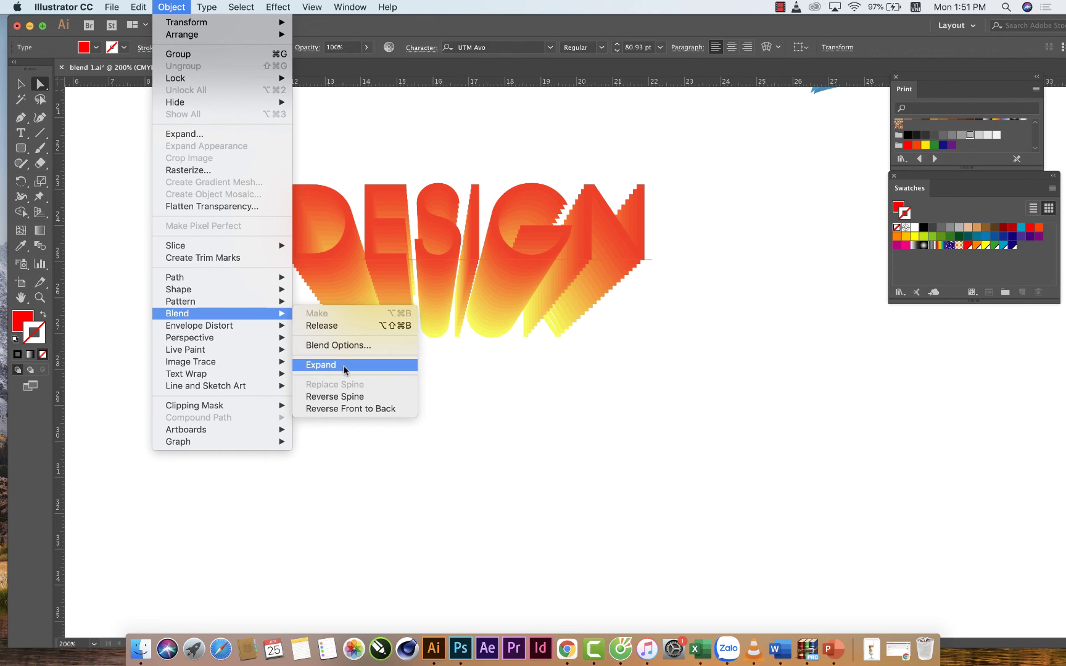
{"action": "left_click", "coordinate": [349, 365]}
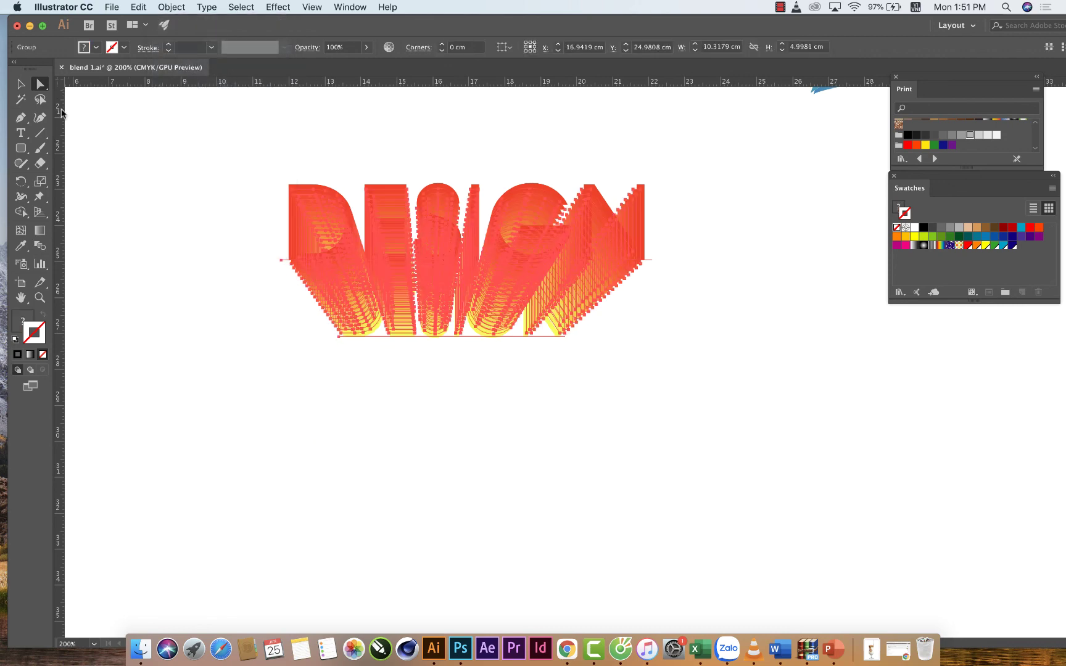
{"action": "left_click", "coordinate": [21, 86]}
{"action": "left_click", "coordinate": [181, 186]}
Ungroup the expanded DESIGN shapes and deselect everything
{"action": "left_click", "coordinate": [291, 197]}
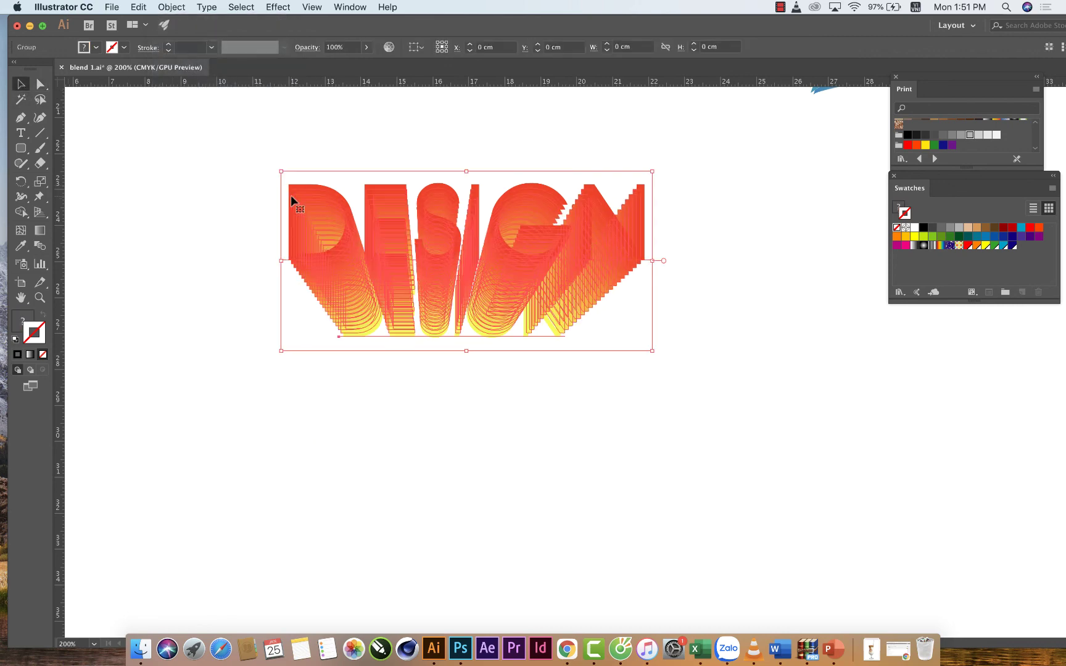
{"action": "right_click", "coordinate": [291, 197]}
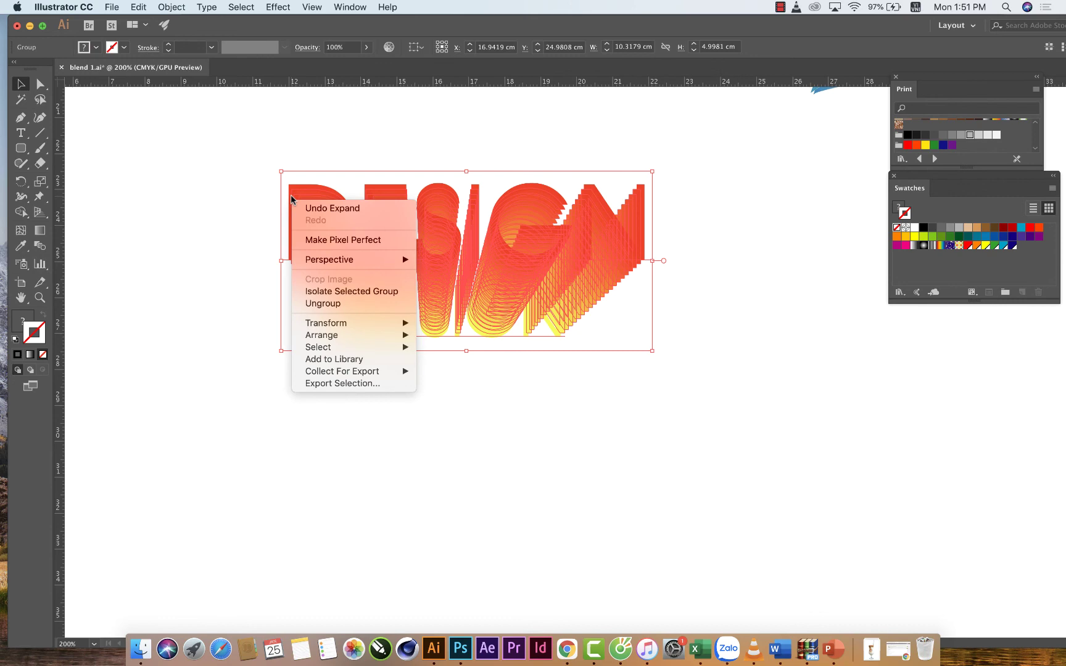
{"action": "left_click", "coordinate": [323, 304]}
{"action": "left_click", "coordinate": [264, 363]}
Select the front DESIGN letters and fill them orange-red
{"action": "key", "text": "t"}
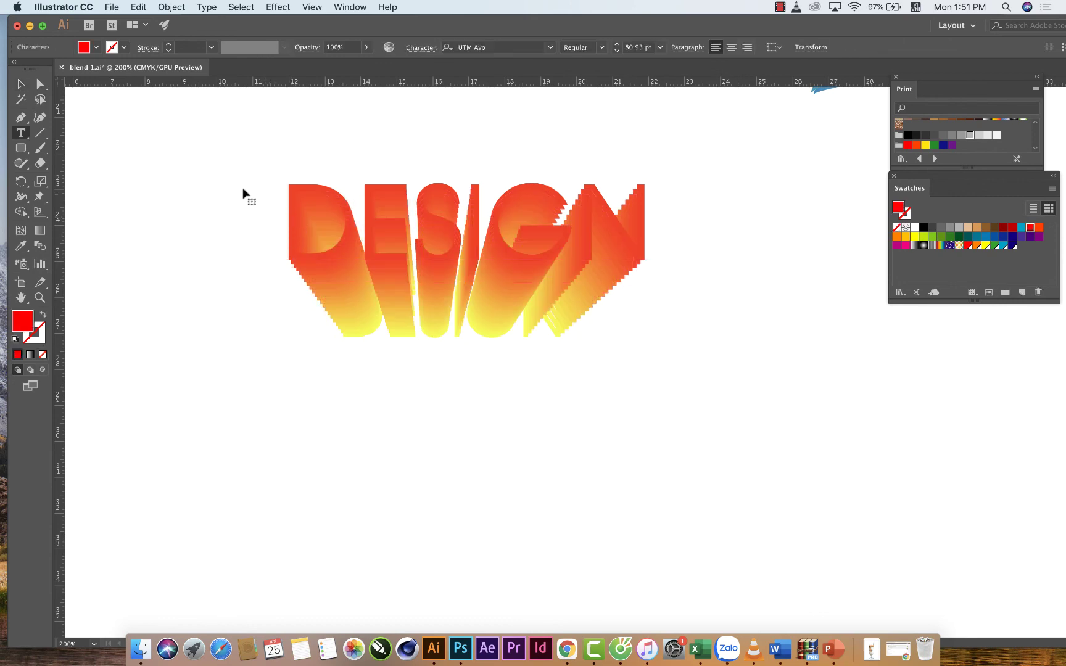
{"action": "left_click", "coordinate": [14, 82]}
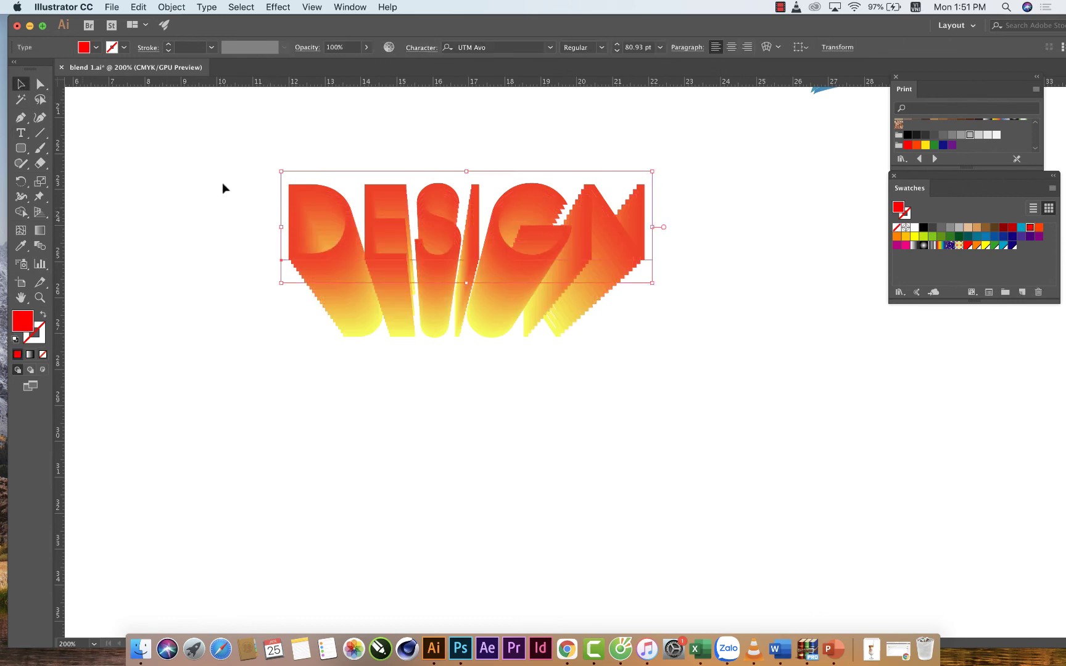
{"action": "left_click_drag", "start_coordinate": [288, 214], "coordinate": [216, 156]}
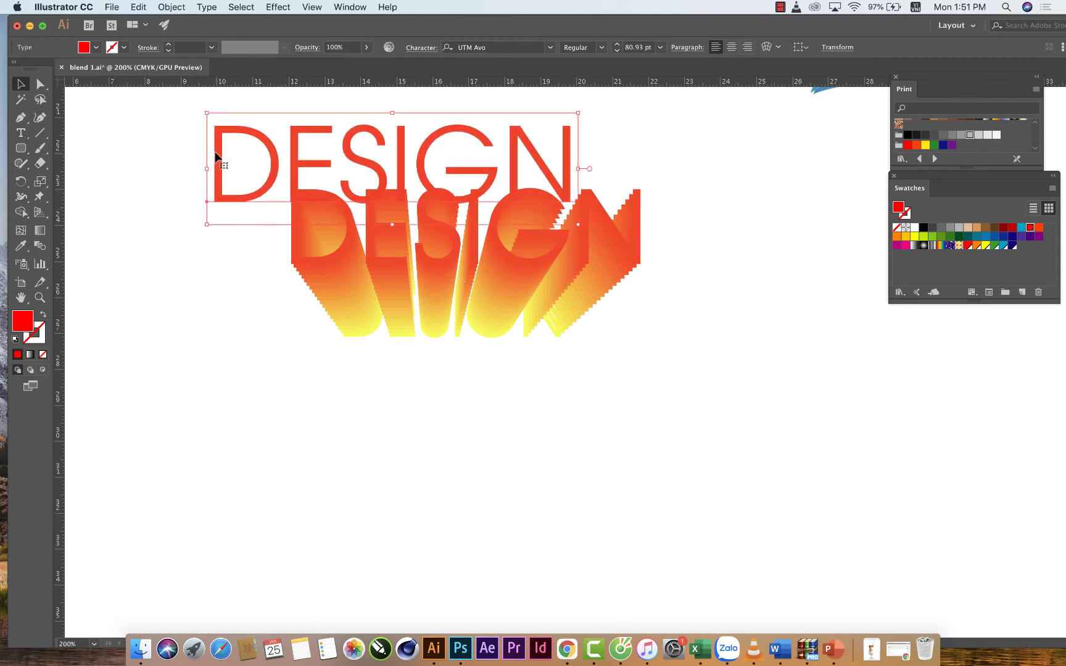
{"action": "key", "text": "cmd+z"}
{"action": "left_click", "coordinate": [923, 236]}
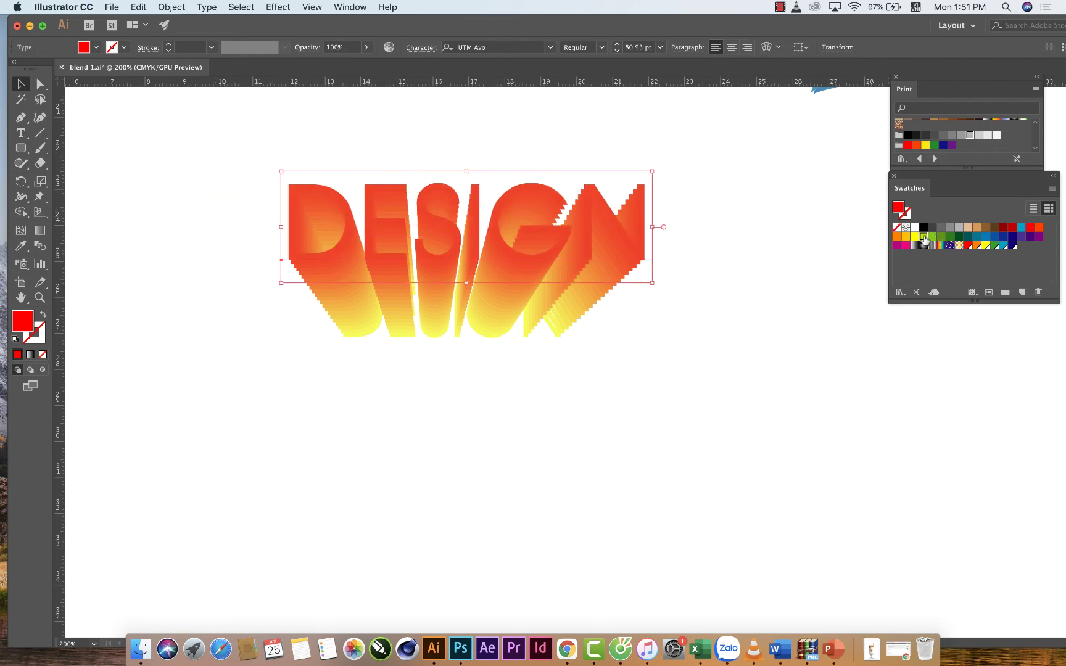
{"action": "left_click", "coordinate": [932, 237]}
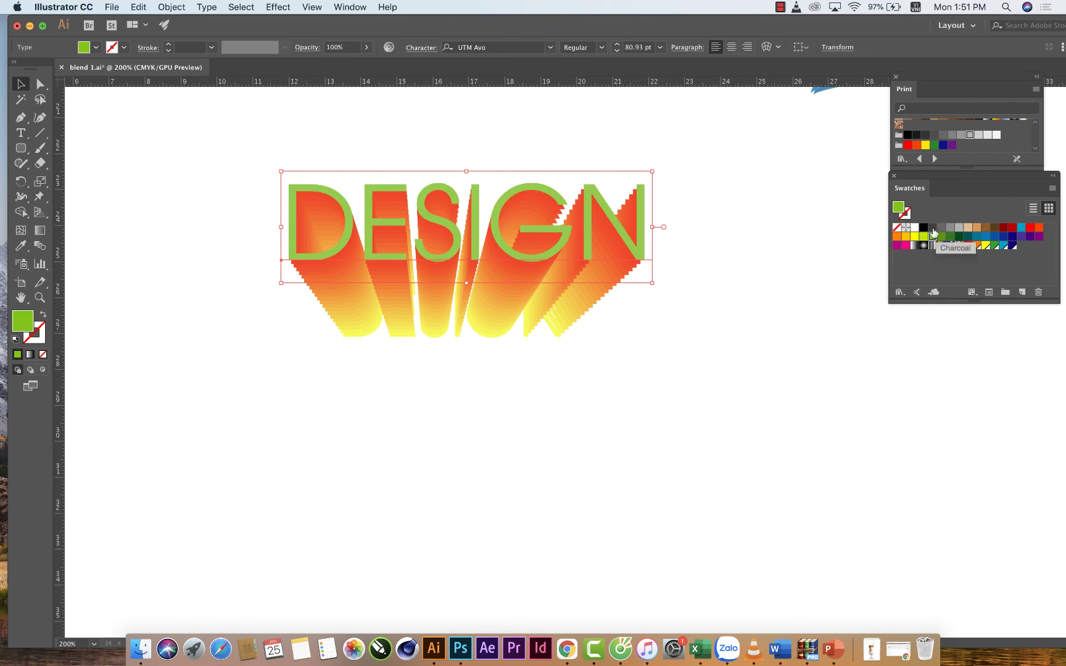
{"action": "left_click", "coordinate": [924, 228]}
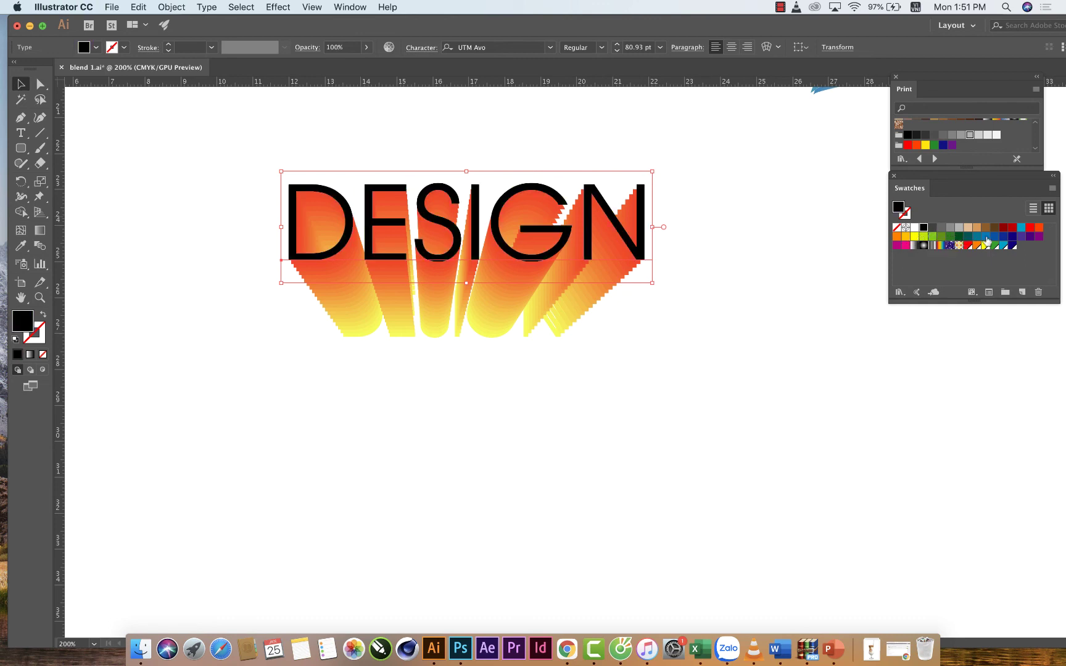
{"action": "left_click", "coordinate": [1039, 228]}
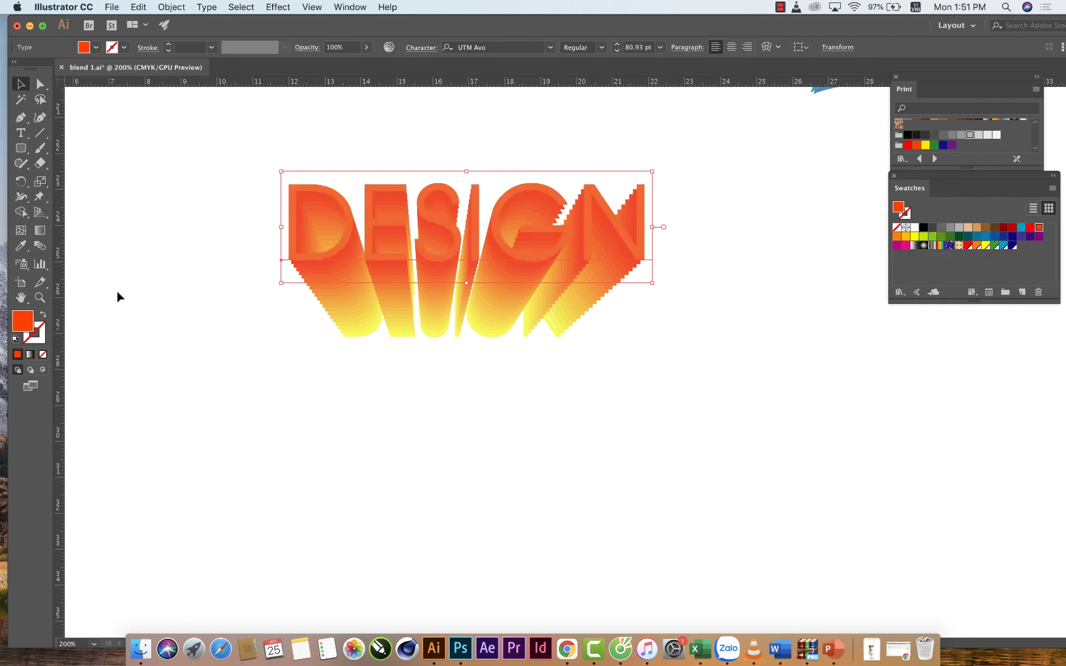
Give the front letters a 1 pt yellow outline and close the Color panel
{"action": "left_click", "coordinate": [38, 333]}
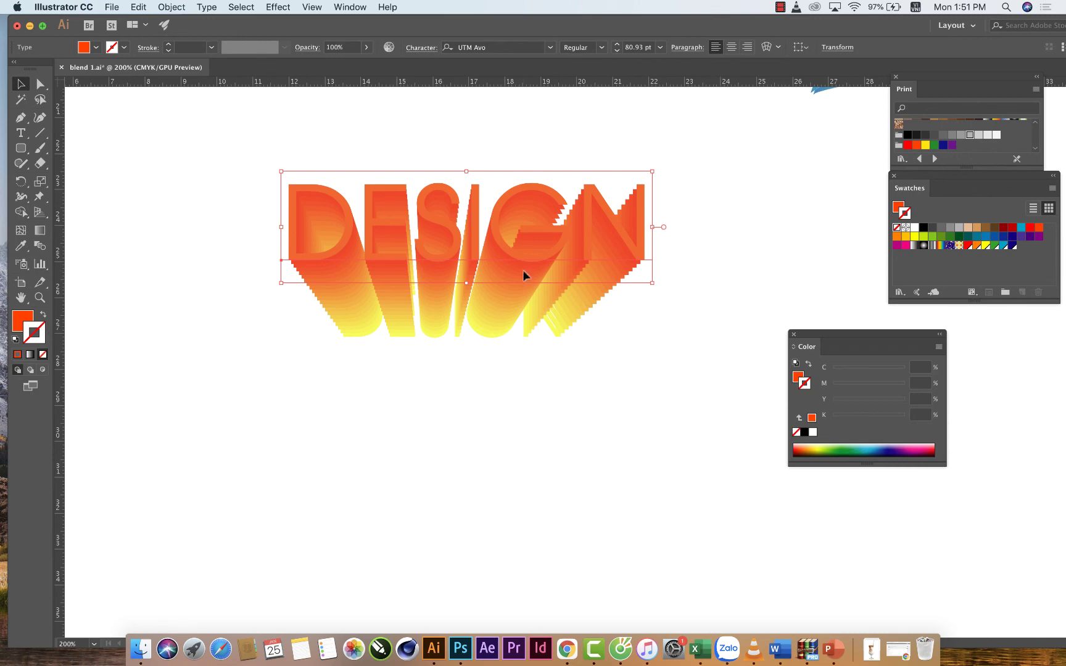
{"action": "left_click", "coordinate": [917, 237]}
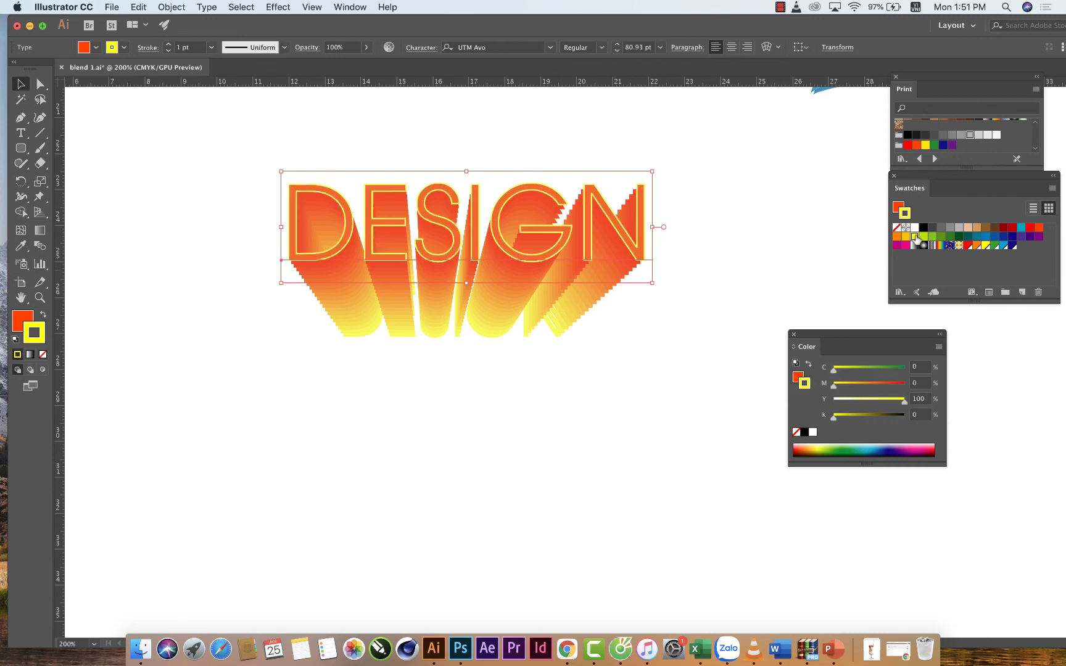
{"action": "left_click", "coordinate": [793, 335]}
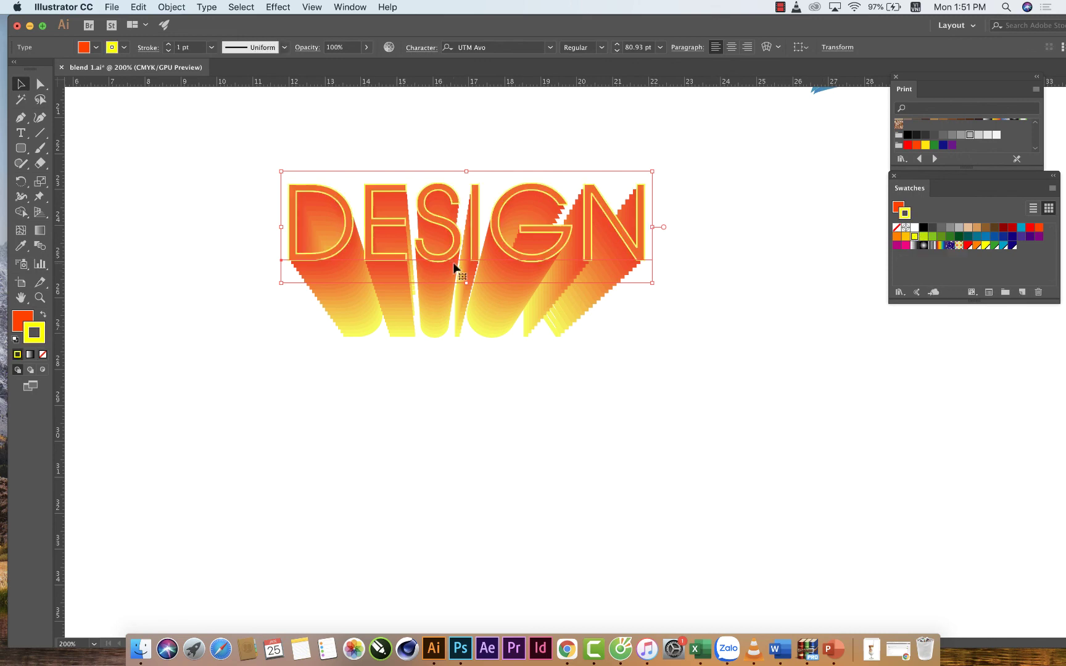
{"action": "scroll", "coordinate": [453, 265], "scroll_direction": "up", "scroll_amount": 5}
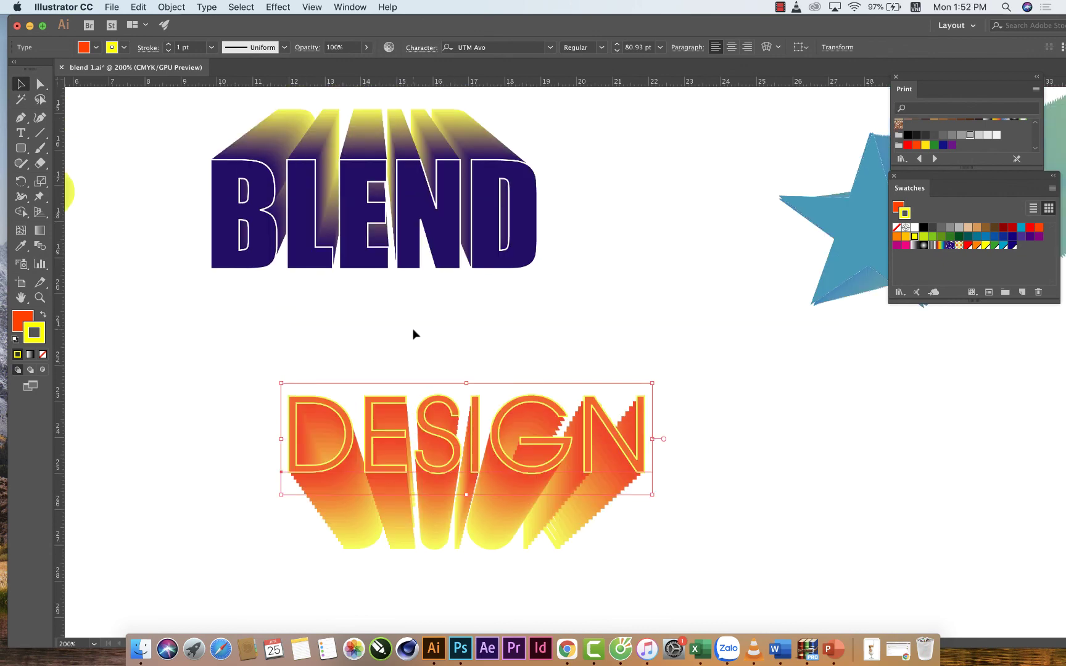
{"action": "scroll", "coordinate": [413, 334], "scroll_direction": "down", "scroll_amount": 3}
{"action": "scroll", "coordinate": [392, 258], "scroll_direction": "down", "scroll_amount": 1}
{"action": "scroll", "coordinate": [392, 257], "scroll_direction": "down", "scroll_amount": 1}
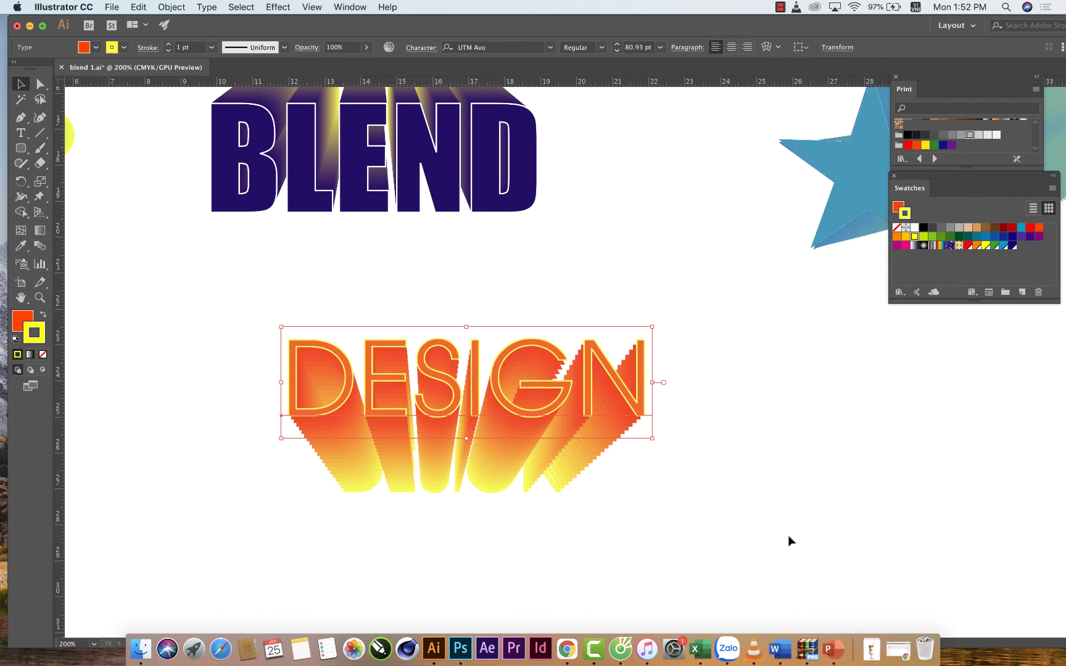
{"action": "right_click", "coordinate": [590, 620]}
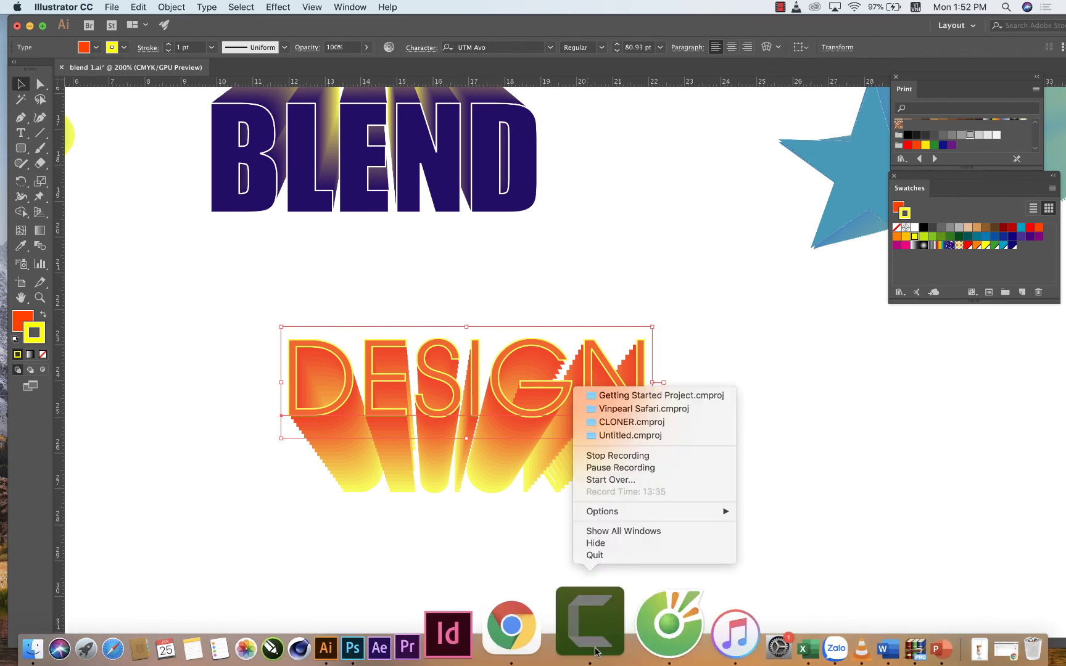